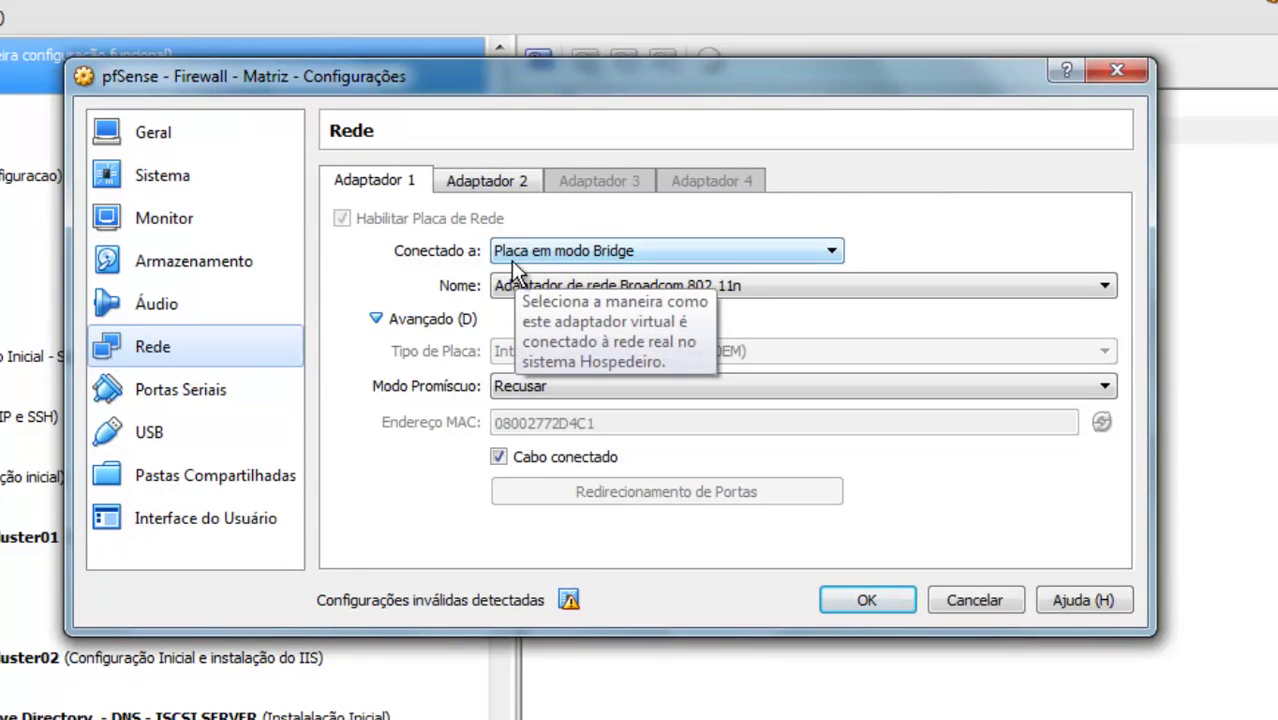
- Check the internal network name on the pfSense firewall VM's second network adapter, then close its settings without saving
{"action": "left_click", "coordinate": [477, 181]}
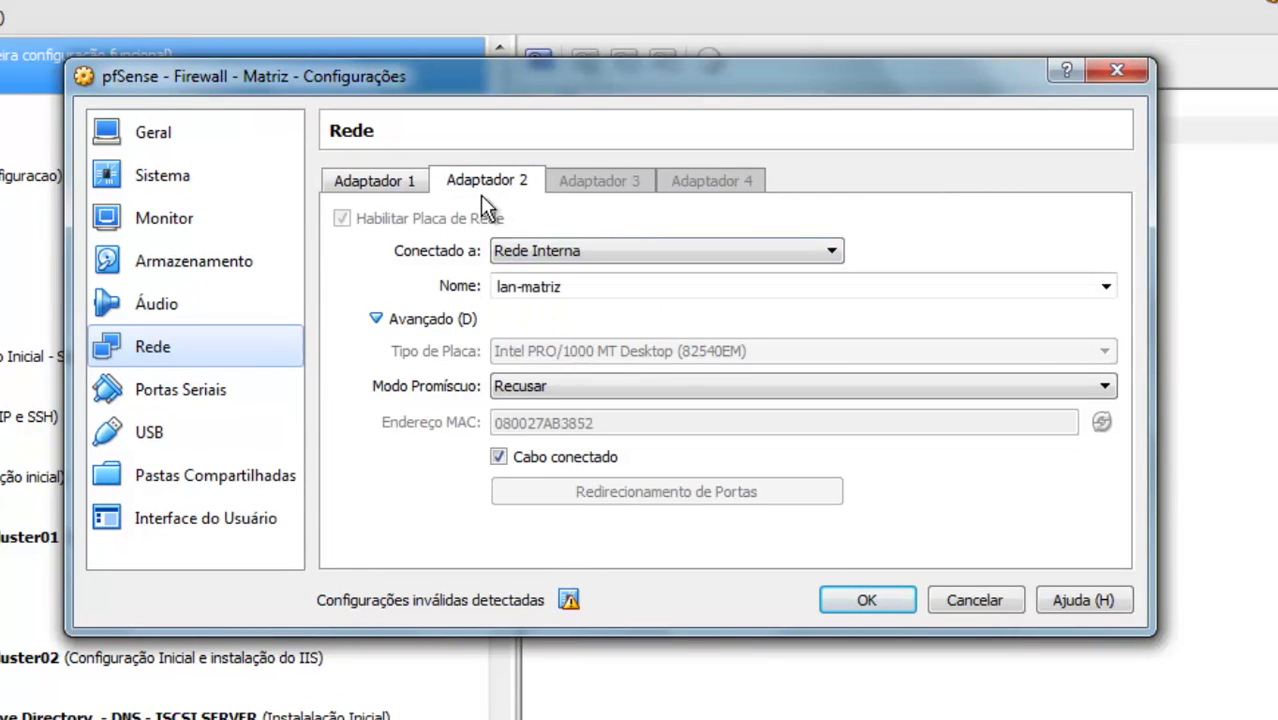
{"action": "left_click", "coordinate": [585, 287]}
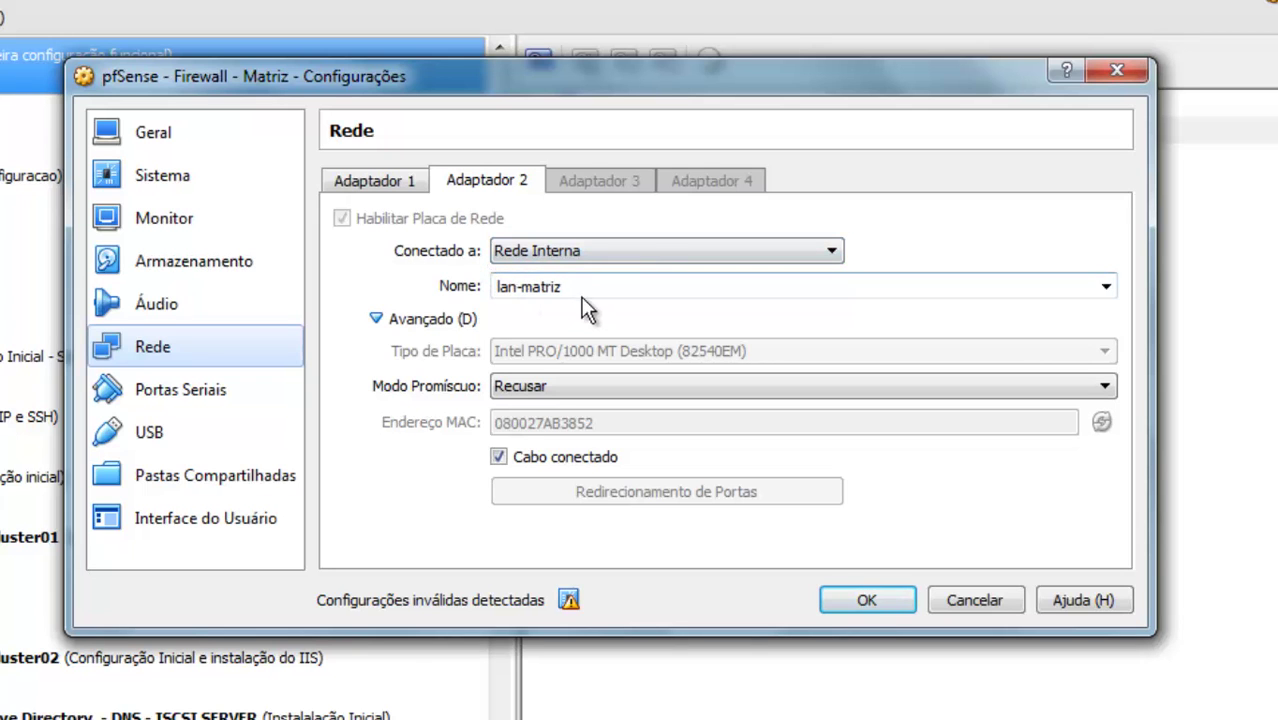
{"action": "triple_click", "coordinate": [517, 285]}
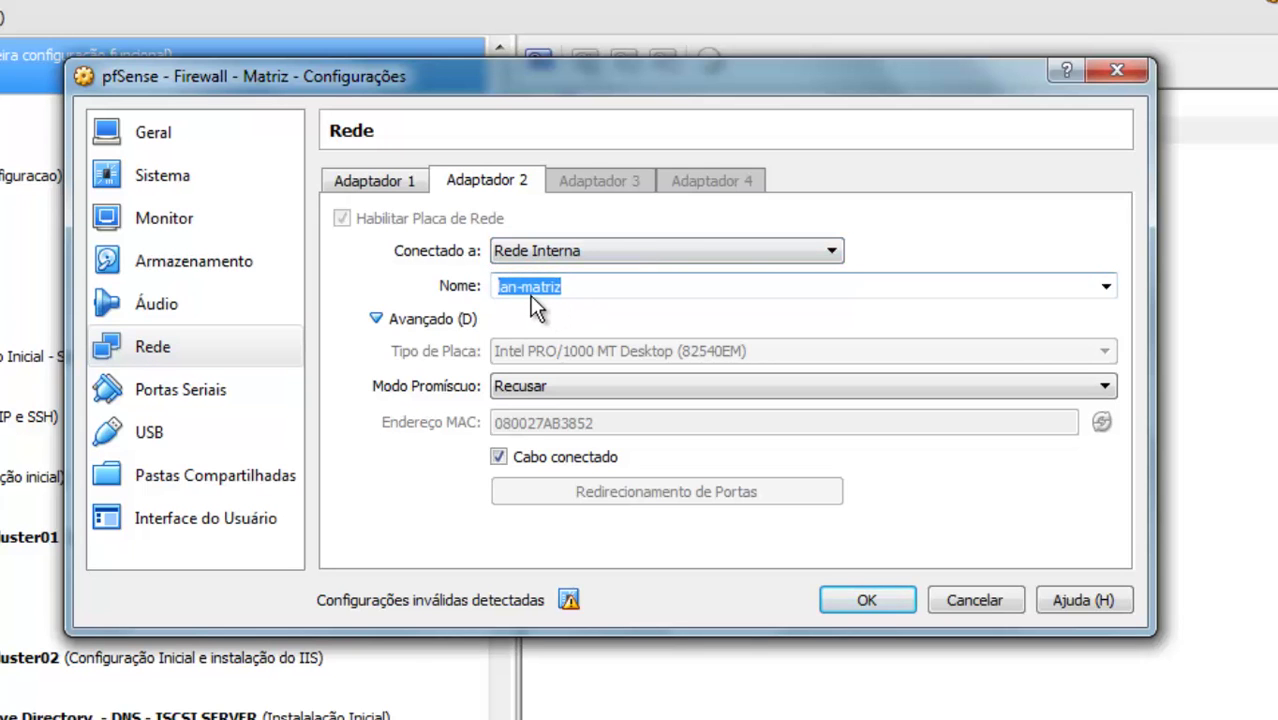
{"action": "left_click", "coordinate": [567, 288]}
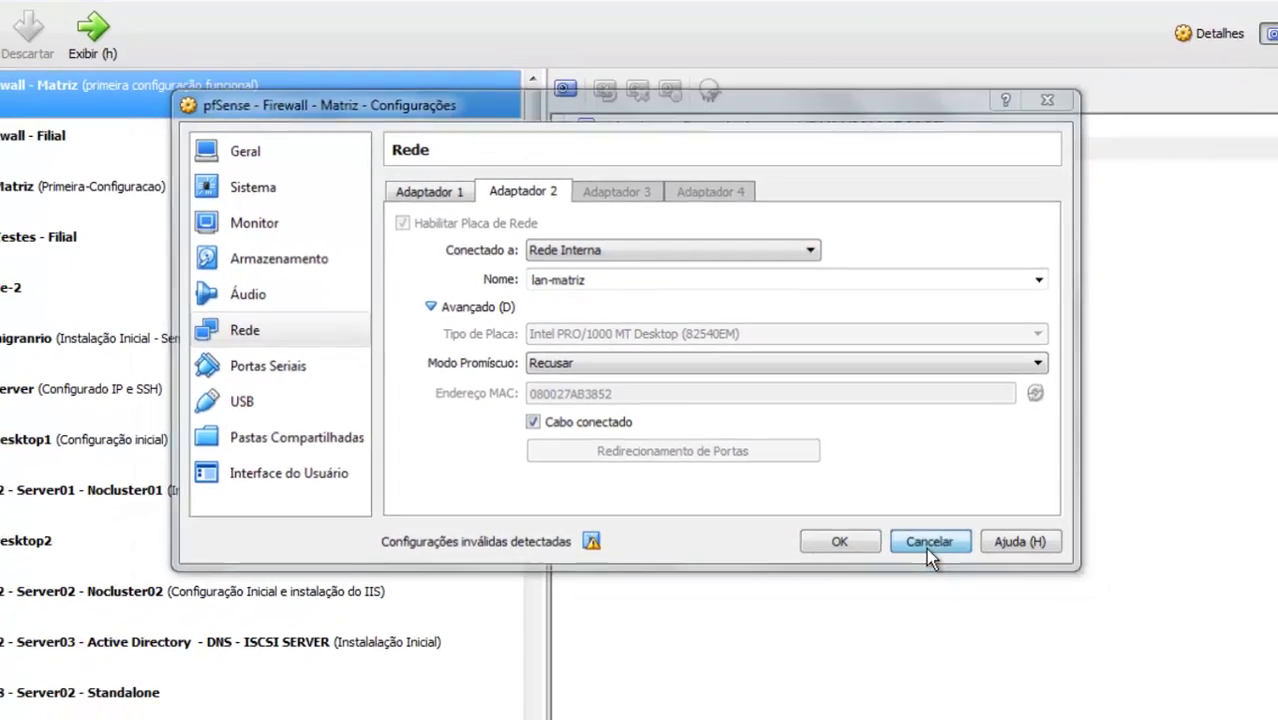
{"action": "left_click", "coordinate": [970, 604]}
- Check the internal network name in the Windows7 - Matriz VM's network settings and close them without saving
{"action": "left_click", "coordinate": [188, 212]}
{"action": "left_click", "coordinate": [84, 92]}
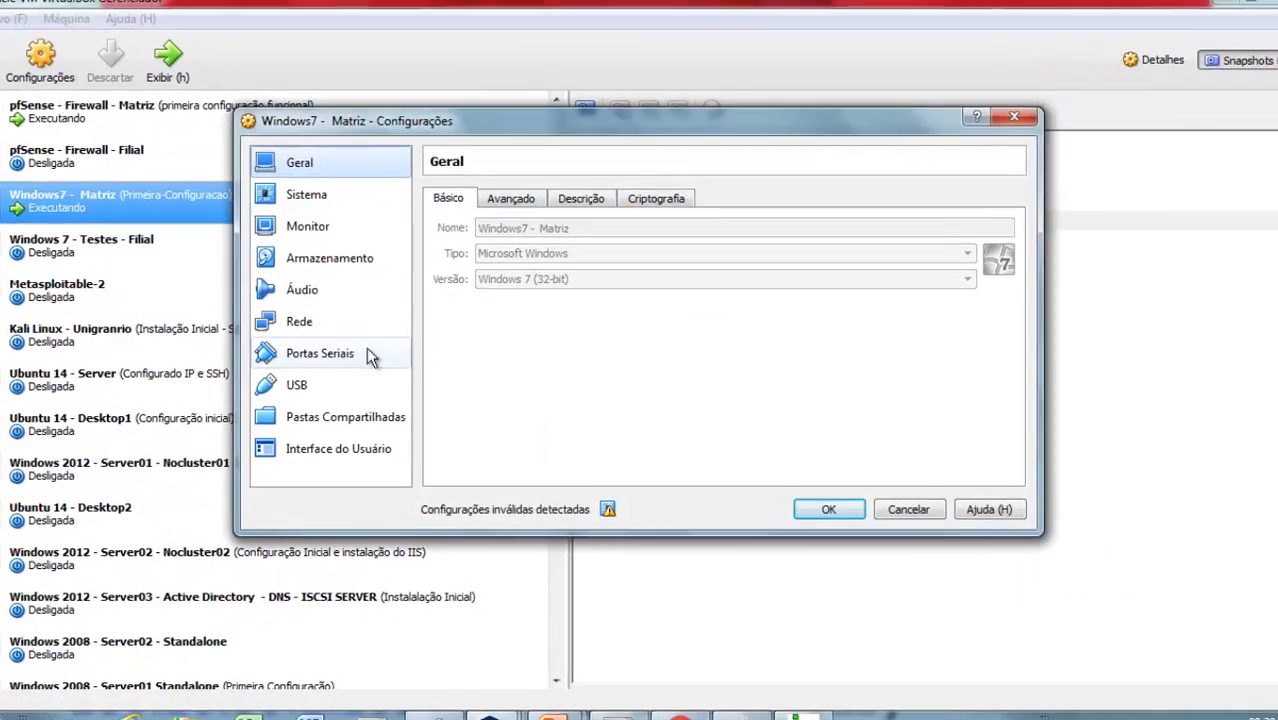
{"action": "left_click", "coordinate": [299, 321]}
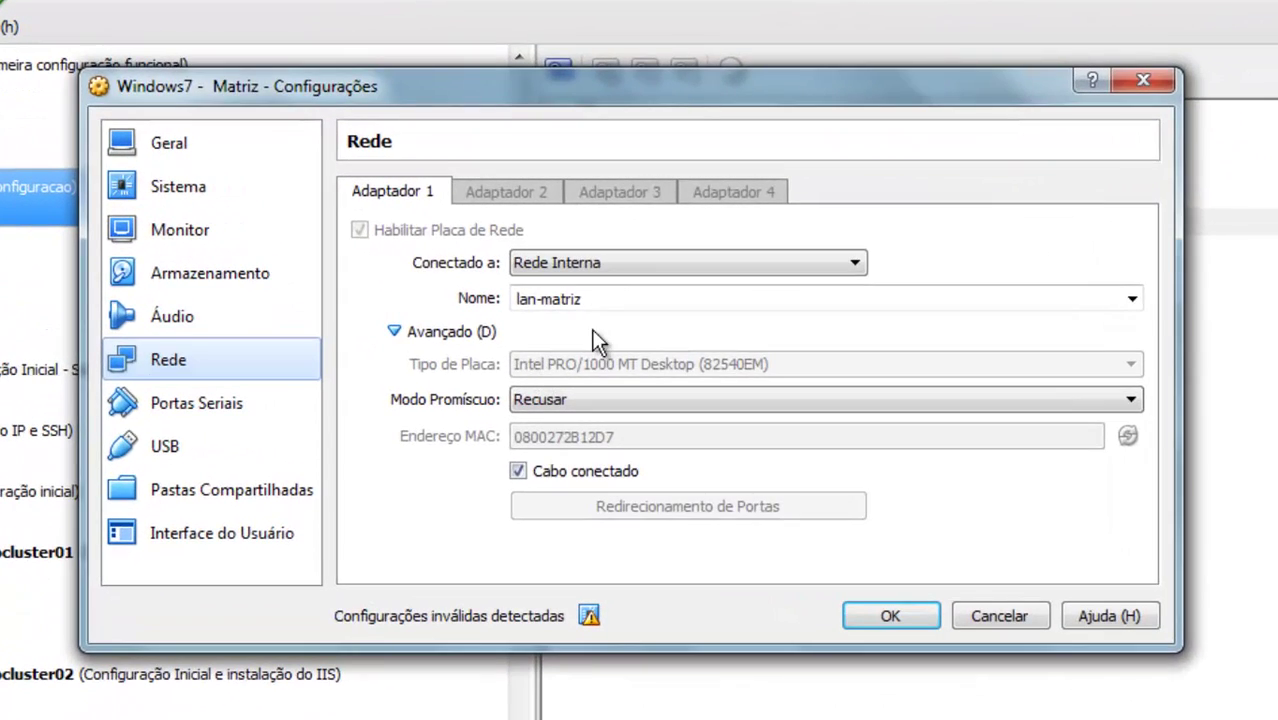
{"action": "left_click_drag", "start_coordinate": [614, 301], "coordinate": [456, 290]}
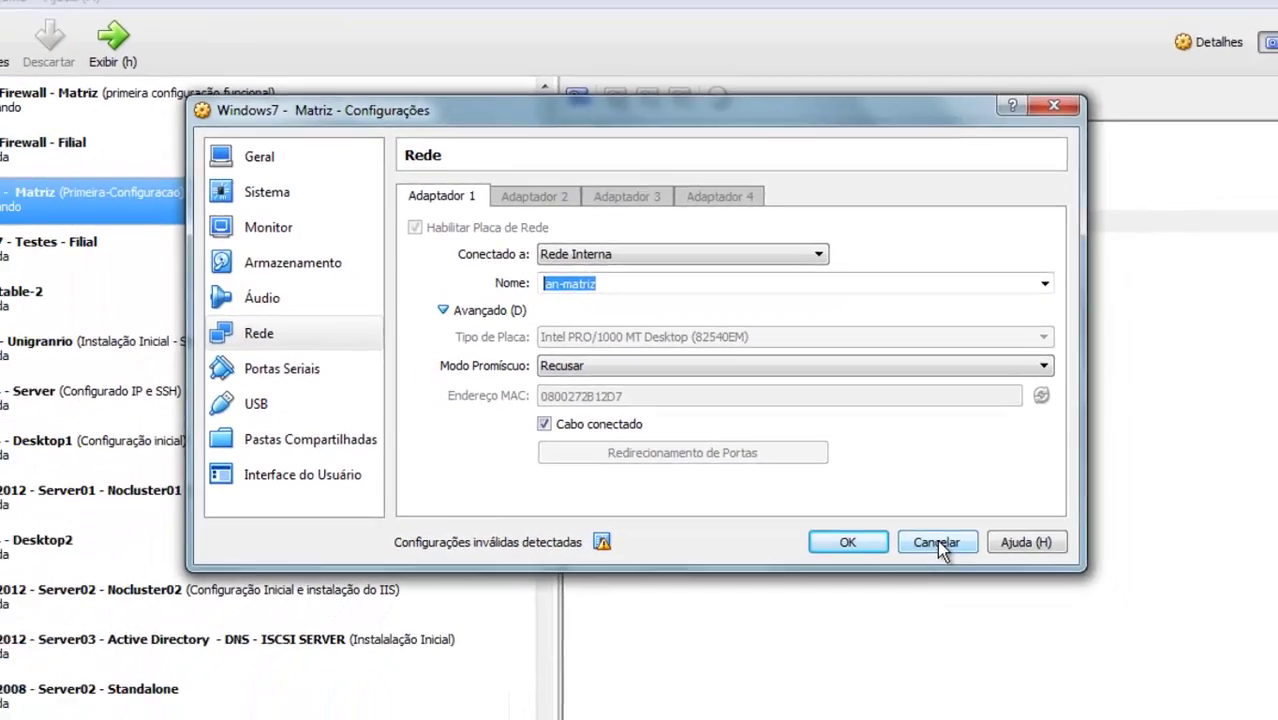
{"action": "left_click", "coordinate": [990, 604]}
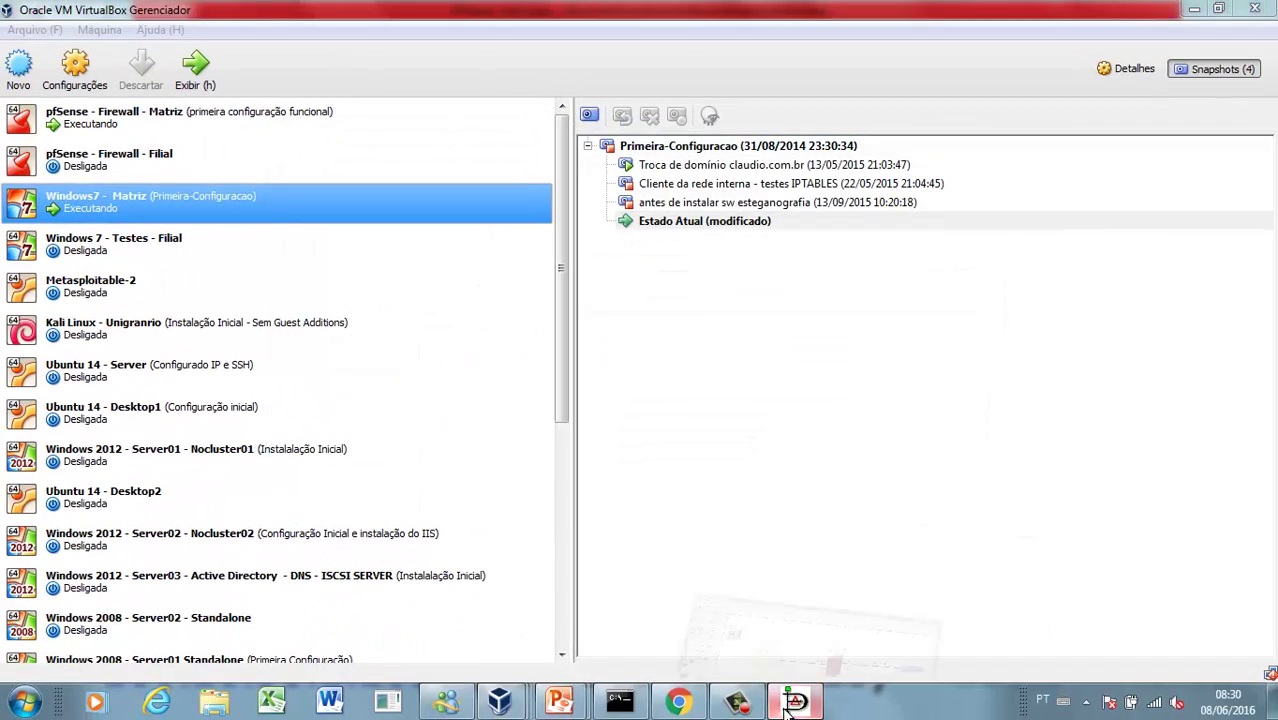
- Switch to the Dia network diagram and select the client computer labelled 192.168.1.10
{"action": "left_click", "coordinate": [795, 700]}
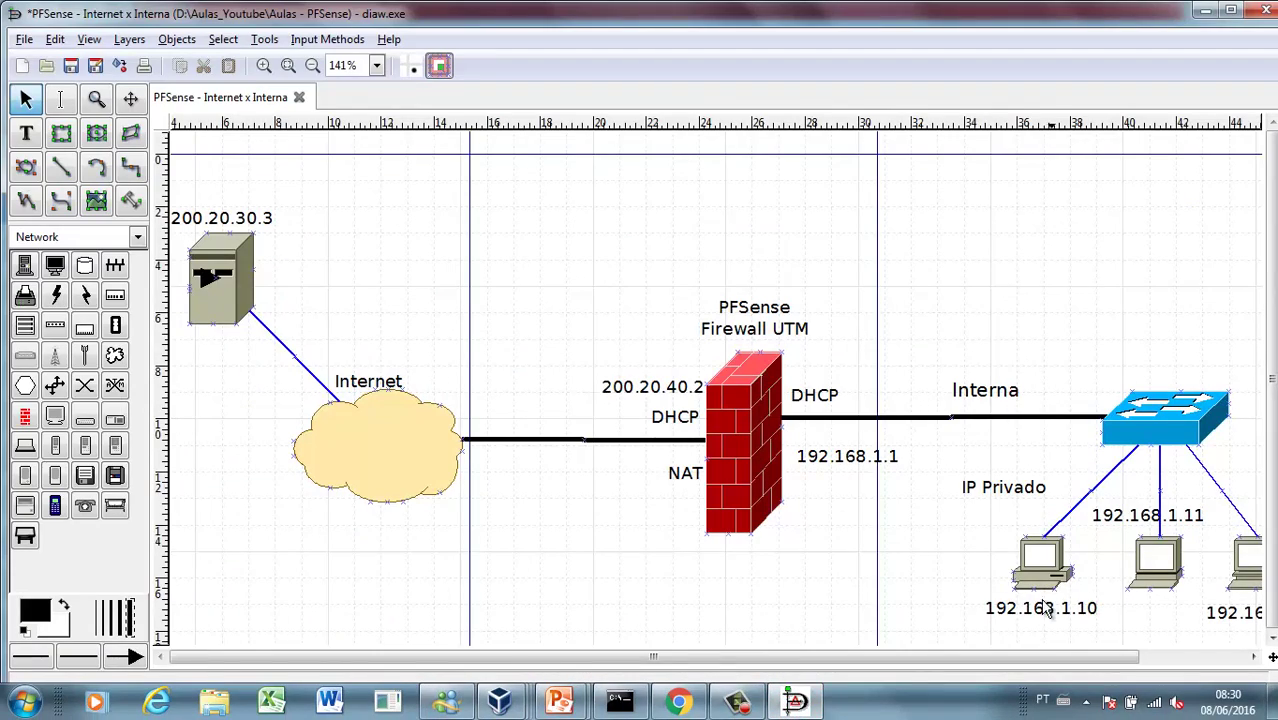
{"action": "left_click", "coordinate": [1043, 585]}
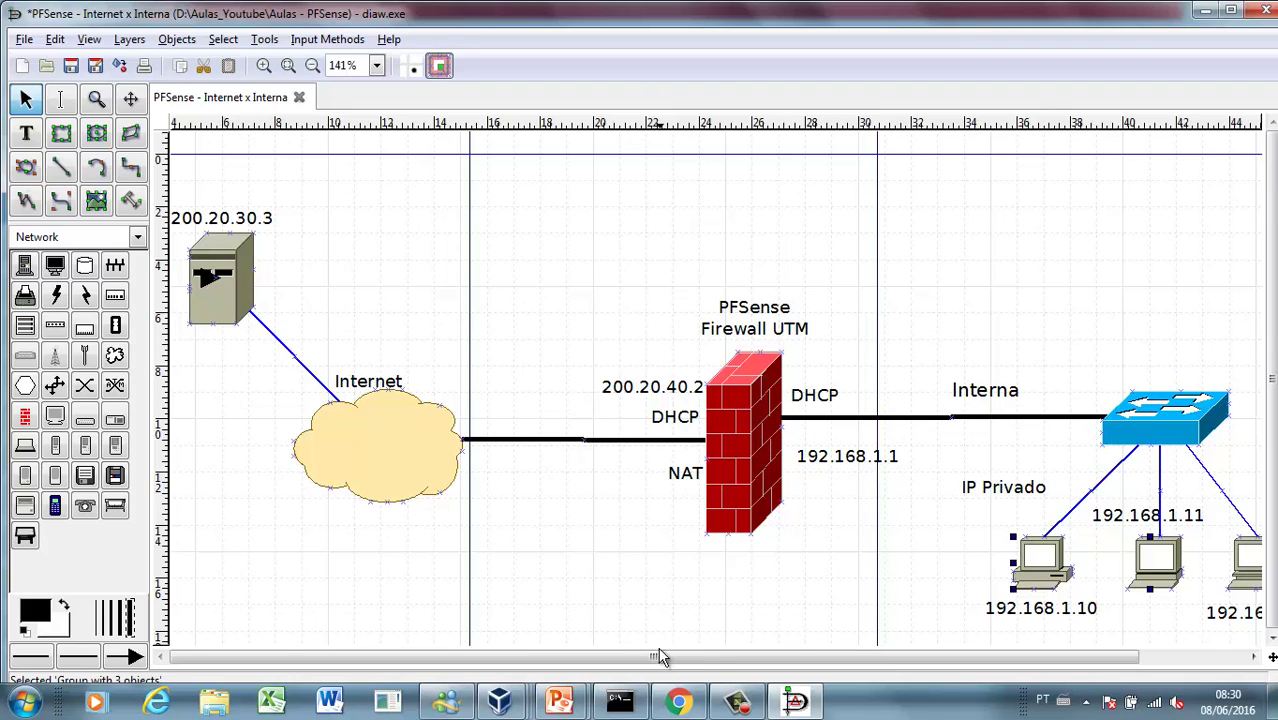
- Switch to the running pfSense - Firewall - Matriz VM console and examine its WAN and LAN interface addresses
{"action": "mouse_move", "coordinate": [637, 709]}
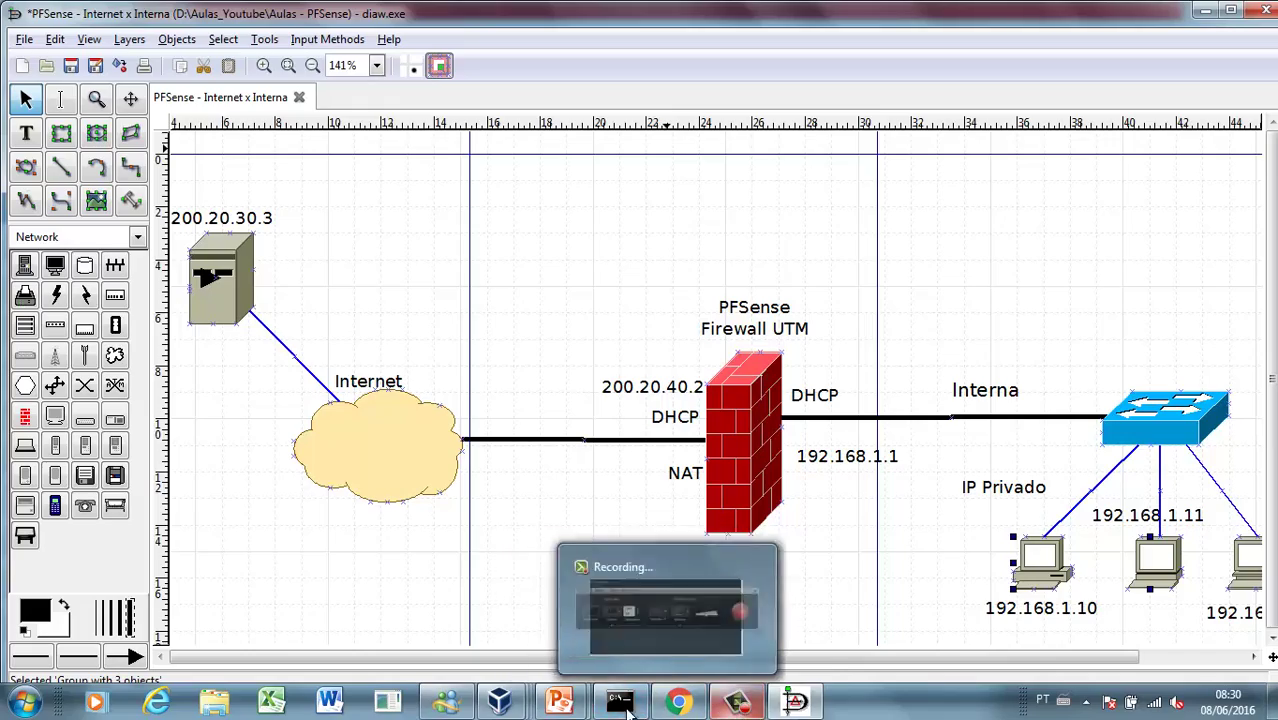
{"action": "mouse_move", "coordinate": [499, 703]}
{"action": "left_click", "coordinate": [565, 705]}
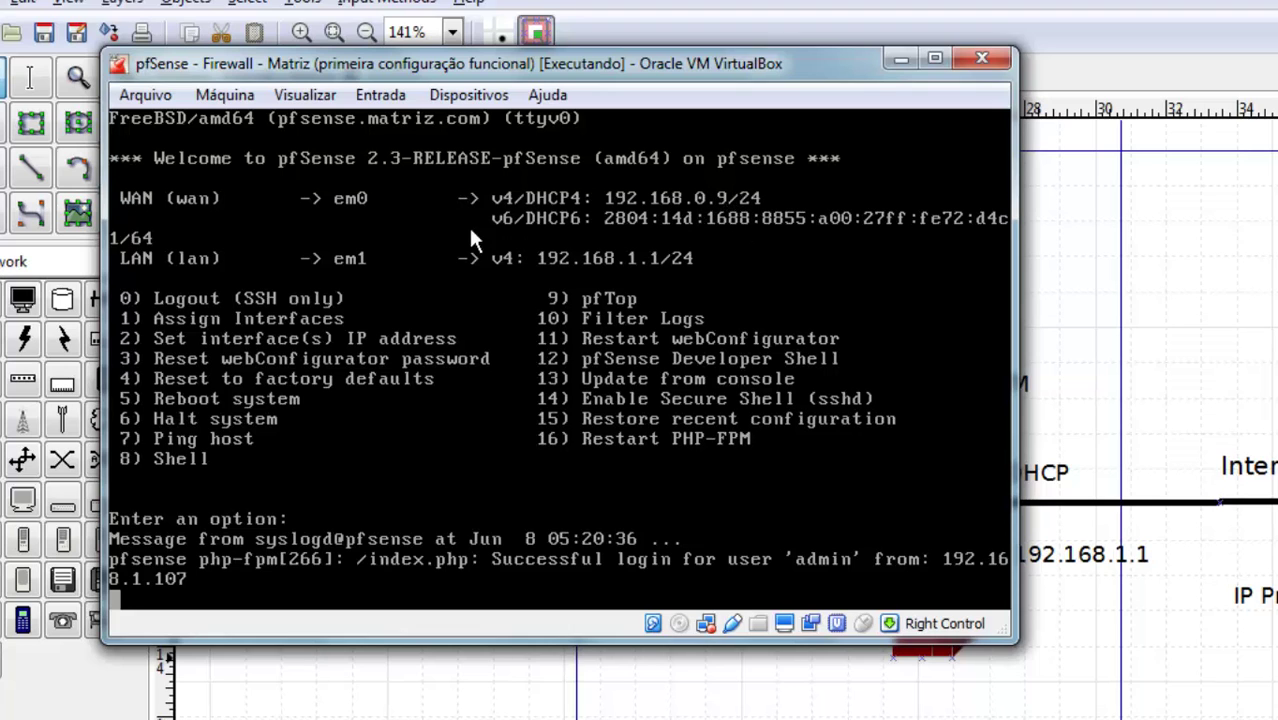
{"action": "left_click_drag", "start_coordinate": [600, 63], "coordinate": [502, 47]}
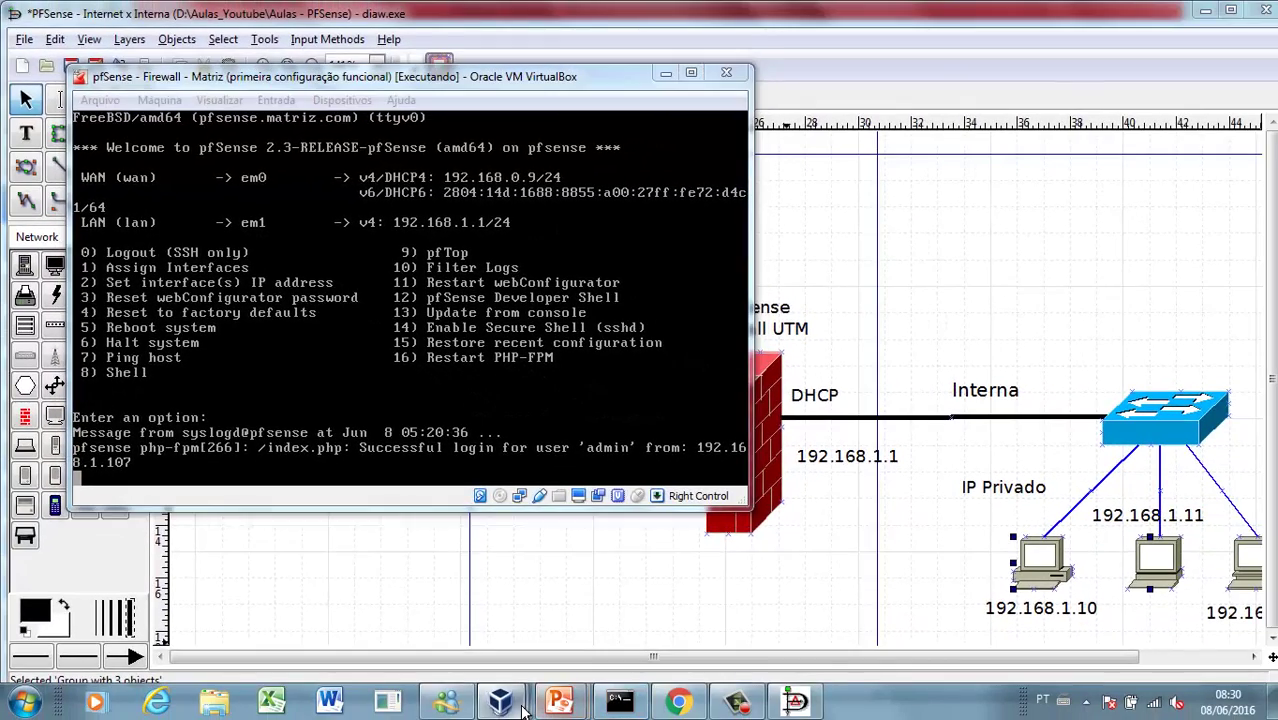
- Switch to the running Windows7 - Matriz VM and highlight the firewall's IP address in the browser's pfSense URL
{"action": "mouse_move", "coordinate": [497, 700]}
{"action": "left_click", "coordinate": [705, 645]}
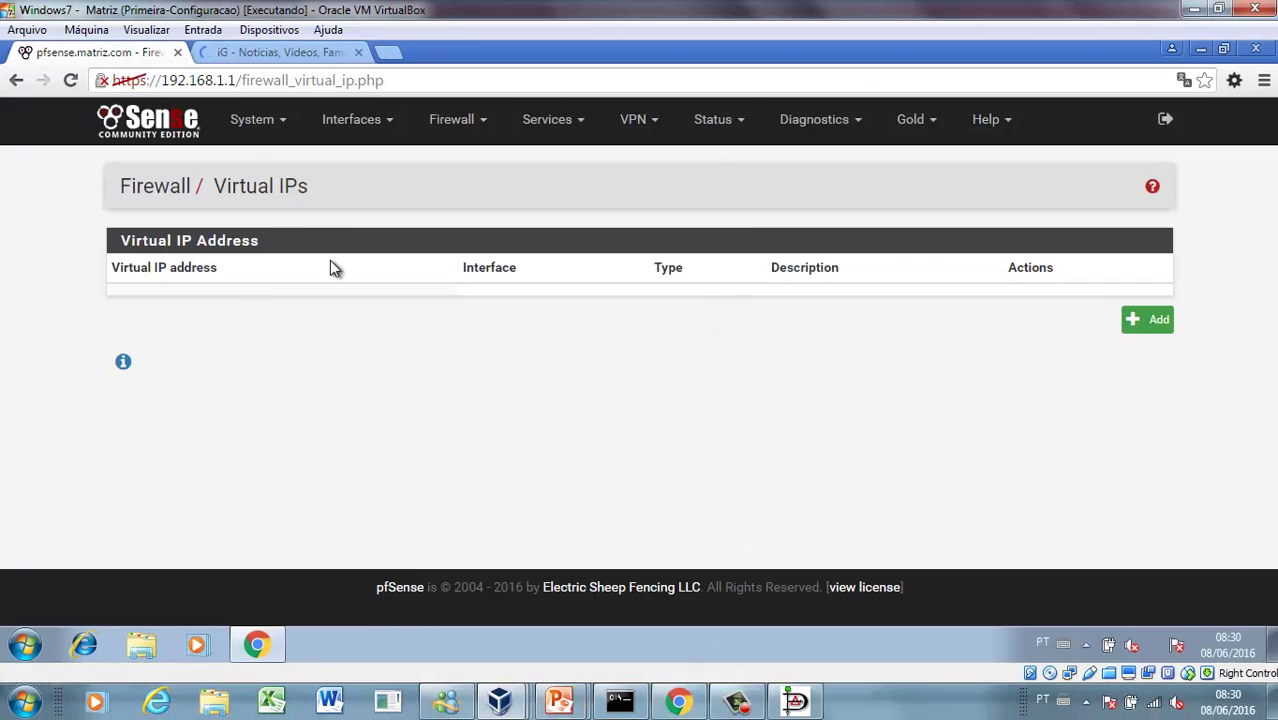
{"action": "left_click", "coordinate": [234, 80]}
{"action": "left_click", "coordinate": [290, 80]}
{"action": "left_click_drag", "start_coordinate": [168, 80], "coordinate": [241, 80]}
{"action": "left_click", "coordinate": [252, 57]}
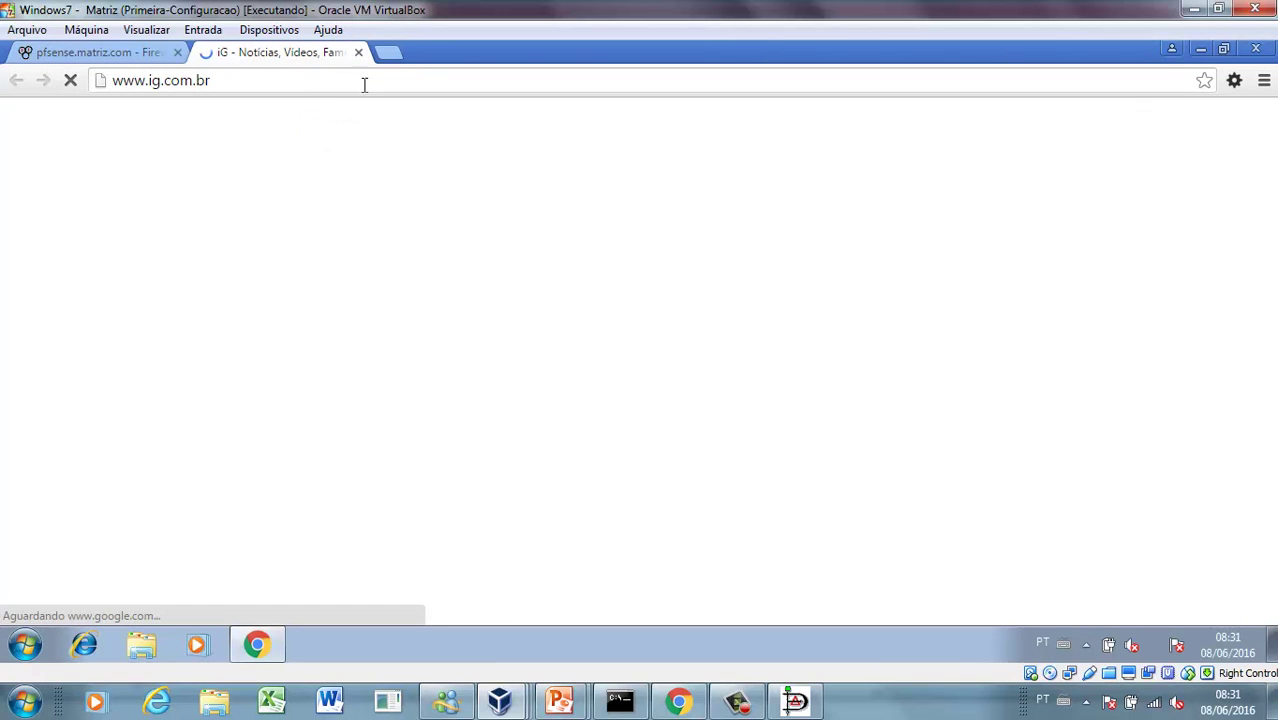
{"action": "left_click", "coordinate": [389, 53]}
{"action": "type", "text": "www.fac"}
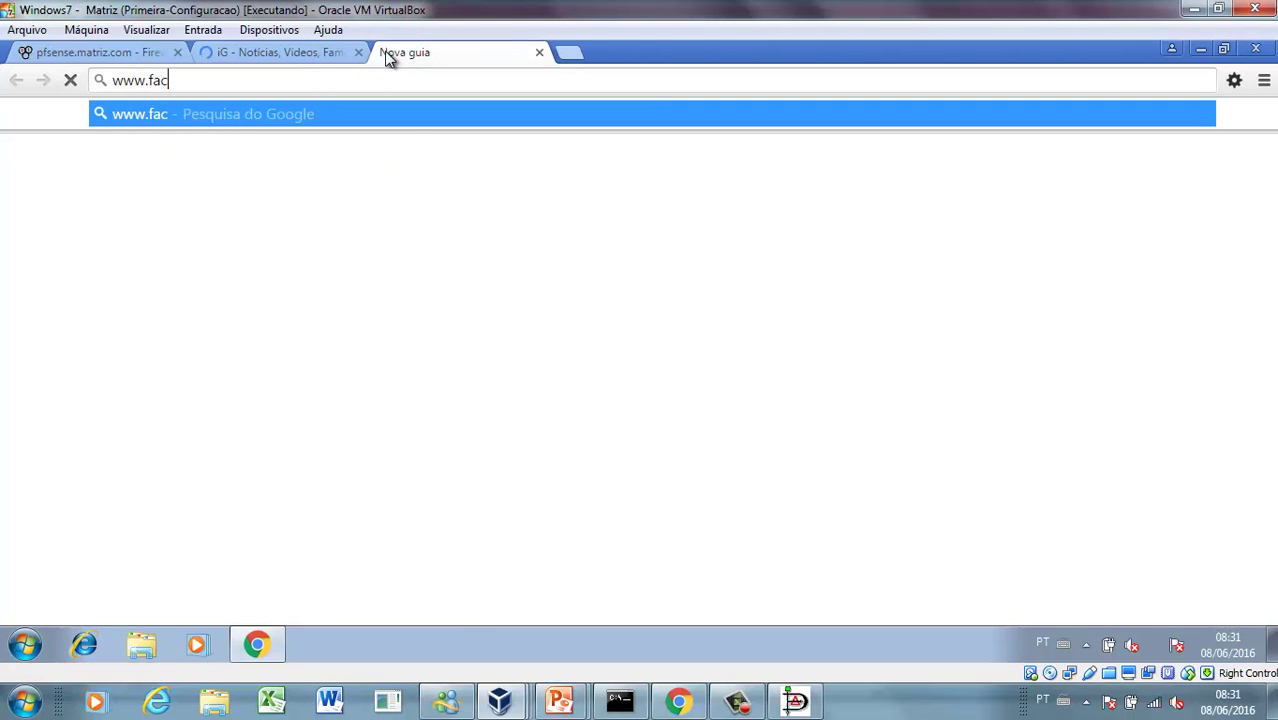
{"action": "type", "text": "eboo"}
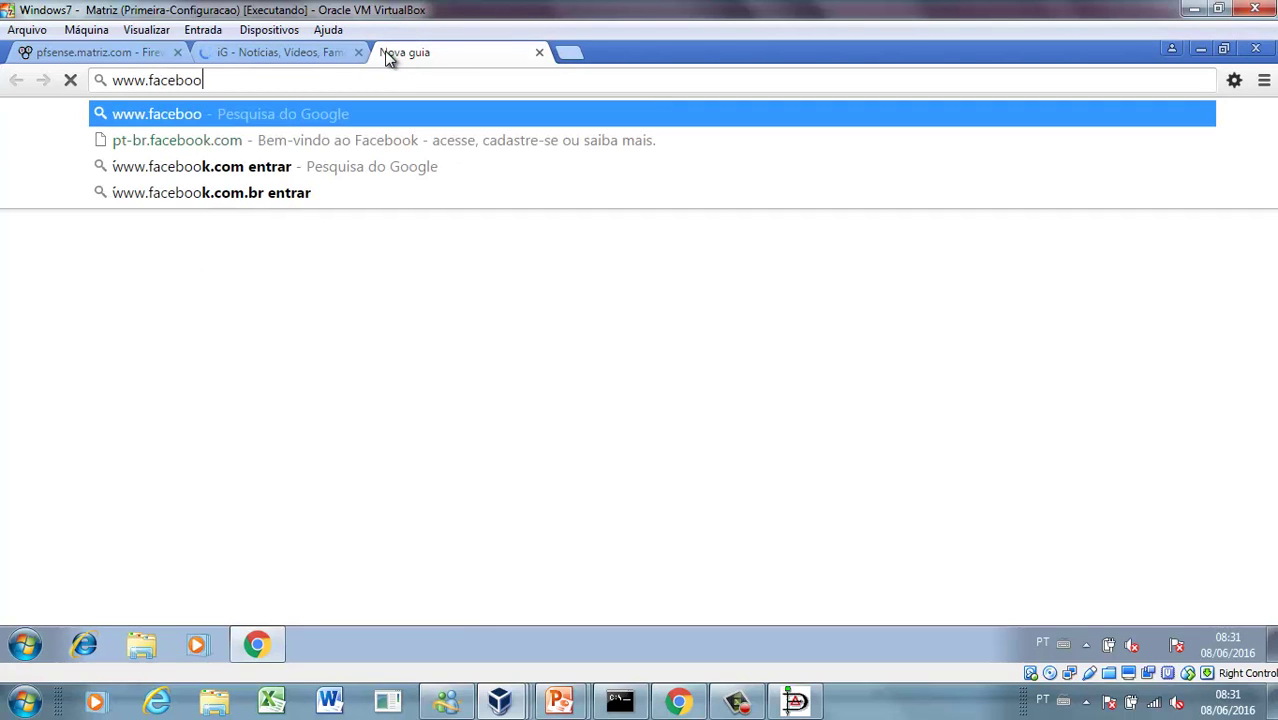
{"action": "key", "text": "Down"}
{"action": "key", "text": "Down"}
{"action": "key", "text": "Return"}
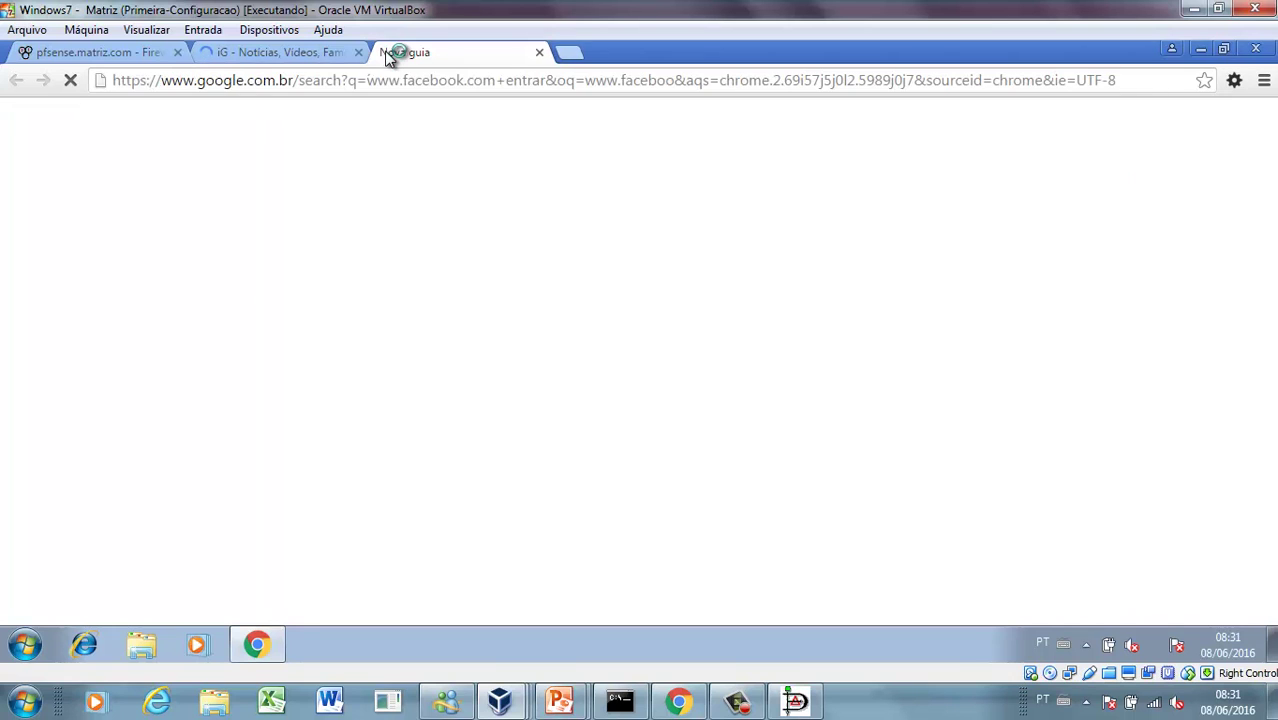
{"action": "left_click", "coordinate": [321, 58]}
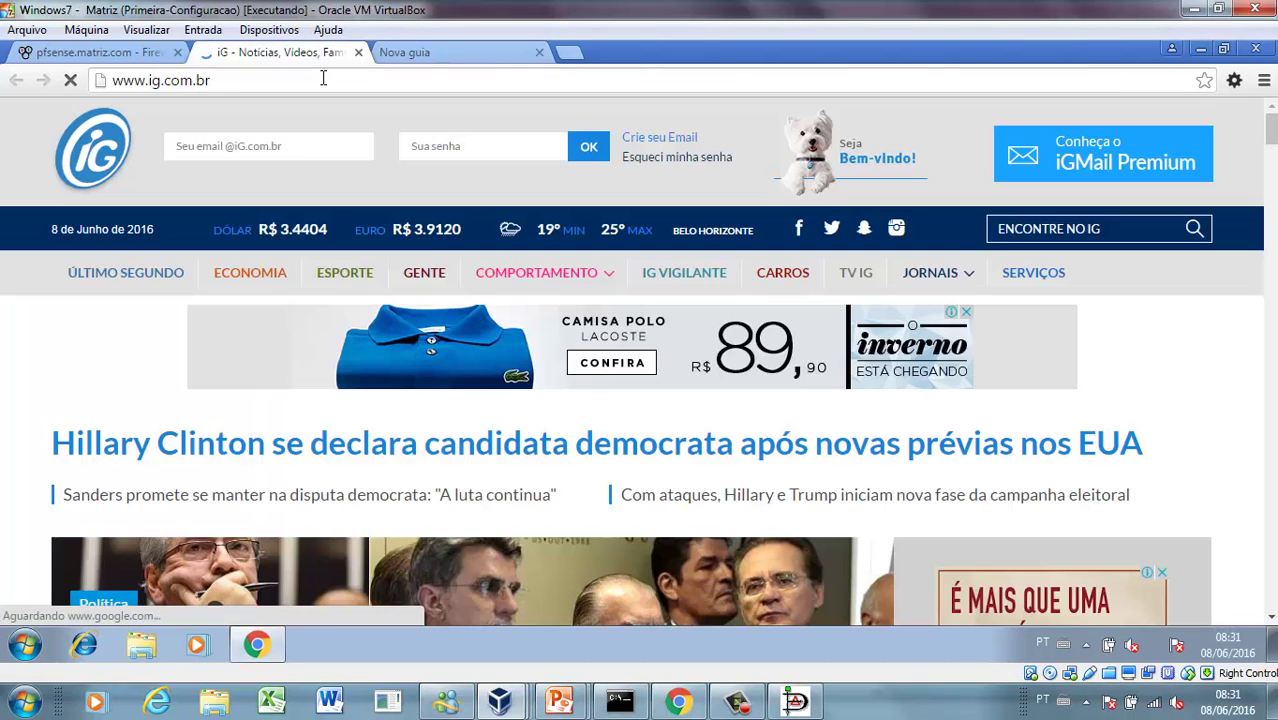
{"action": "scroll", "coordinate": [551, 314], "scroll_direction": "down", "scroll_amount": 5}
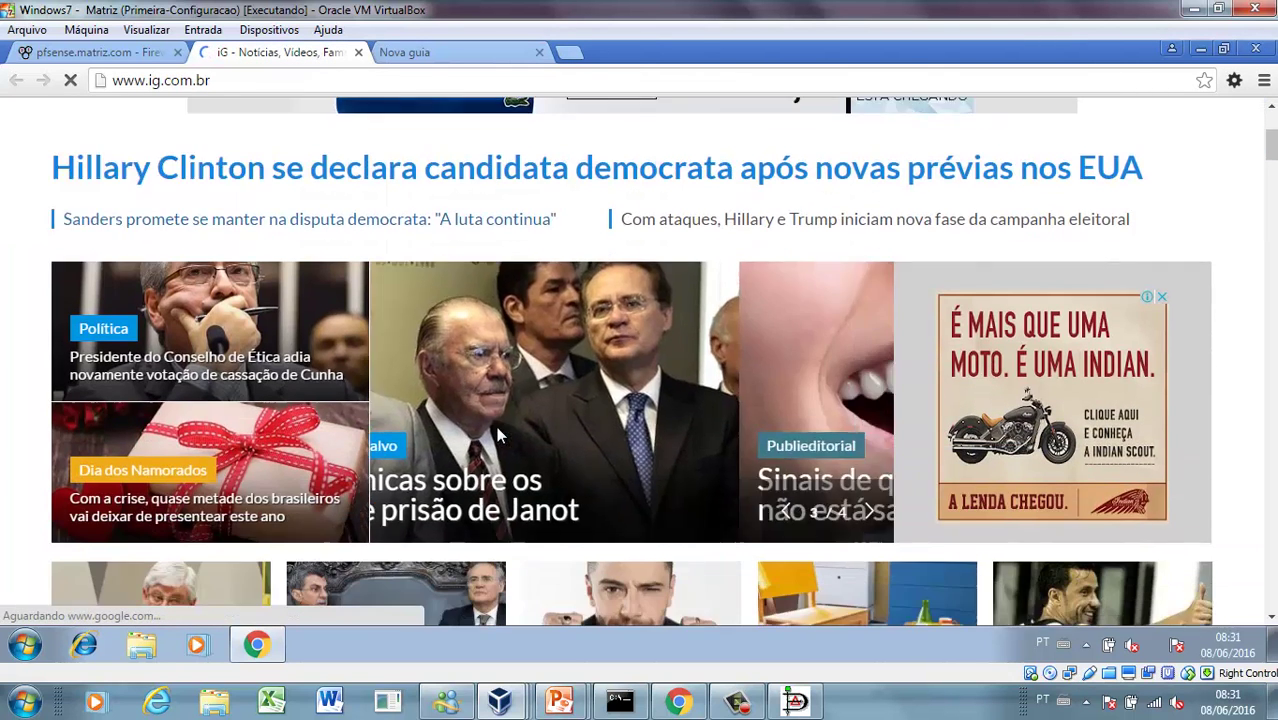
{"action": "scroll", "coordinate": [795, 478], "scroll_direction": "down", "scroll_amount": 5}
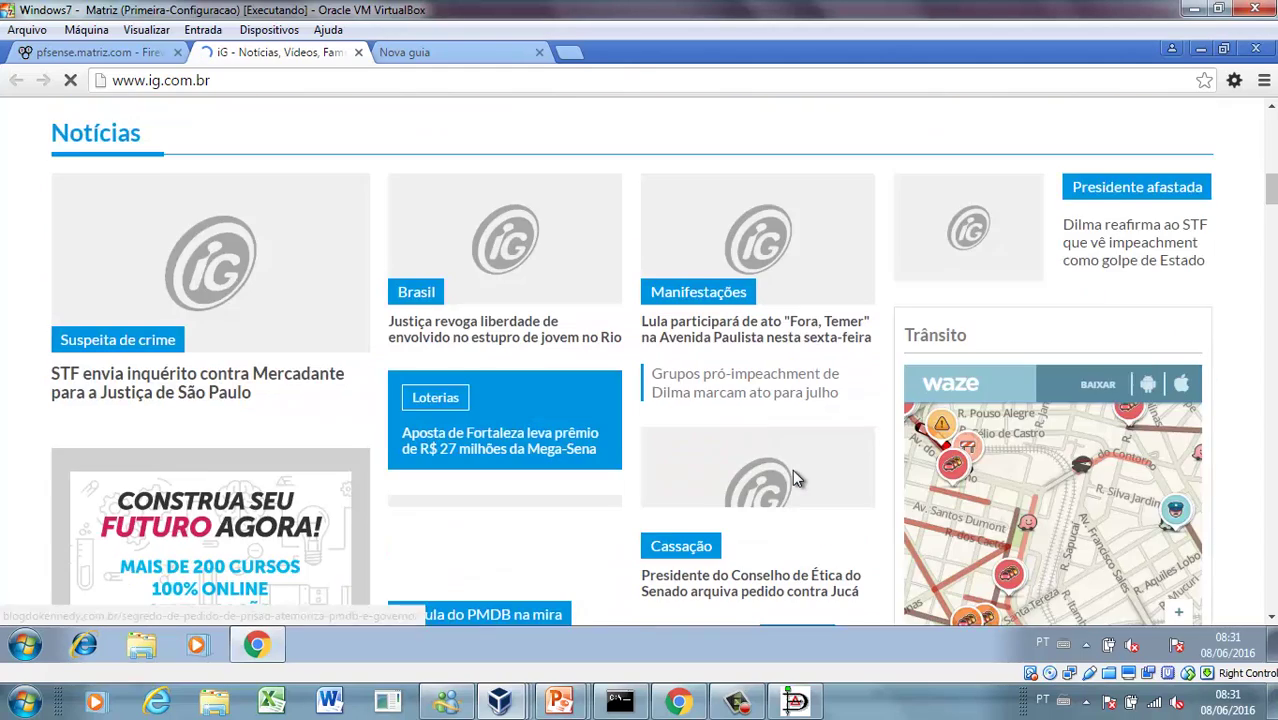
{"action": "scroll", "coordinate": [795, 478], "scroll_direction": "down", "scroll_amount": 10}
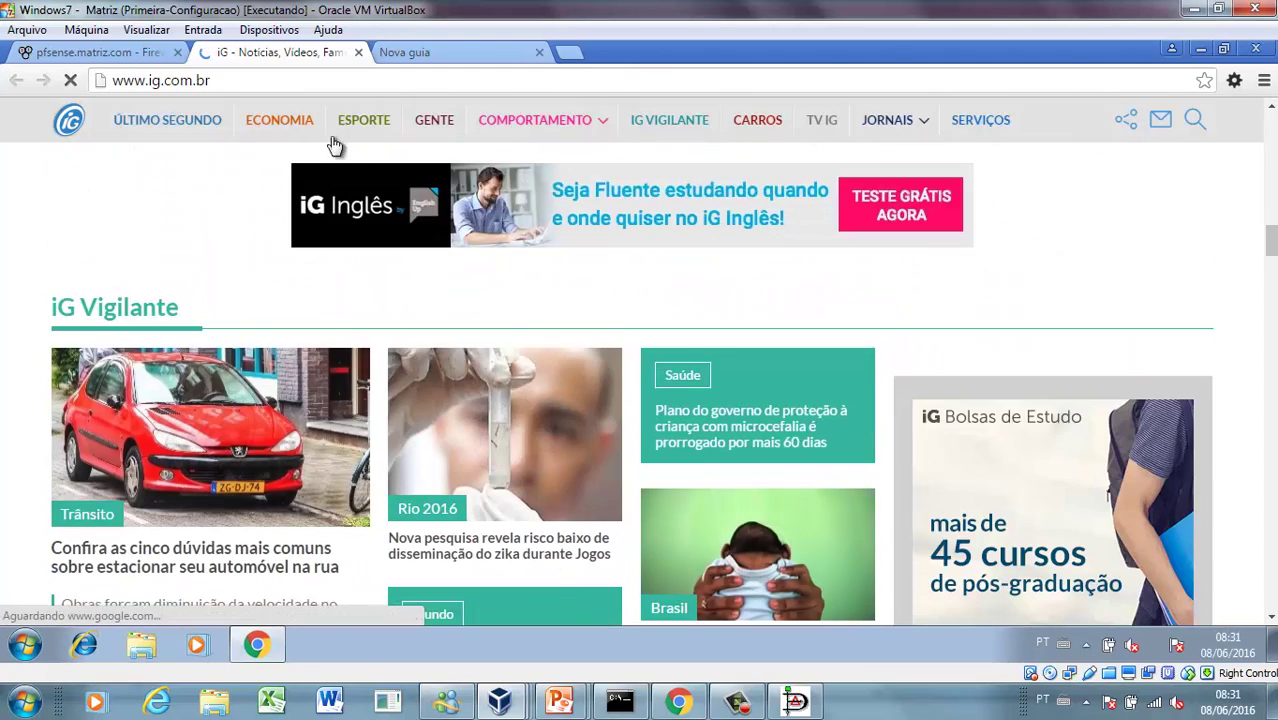
- Go back to the pfSense web interface and open the firewall's outbound NAT settings
{"action": "left_click", "coordinate": [98, 53]}
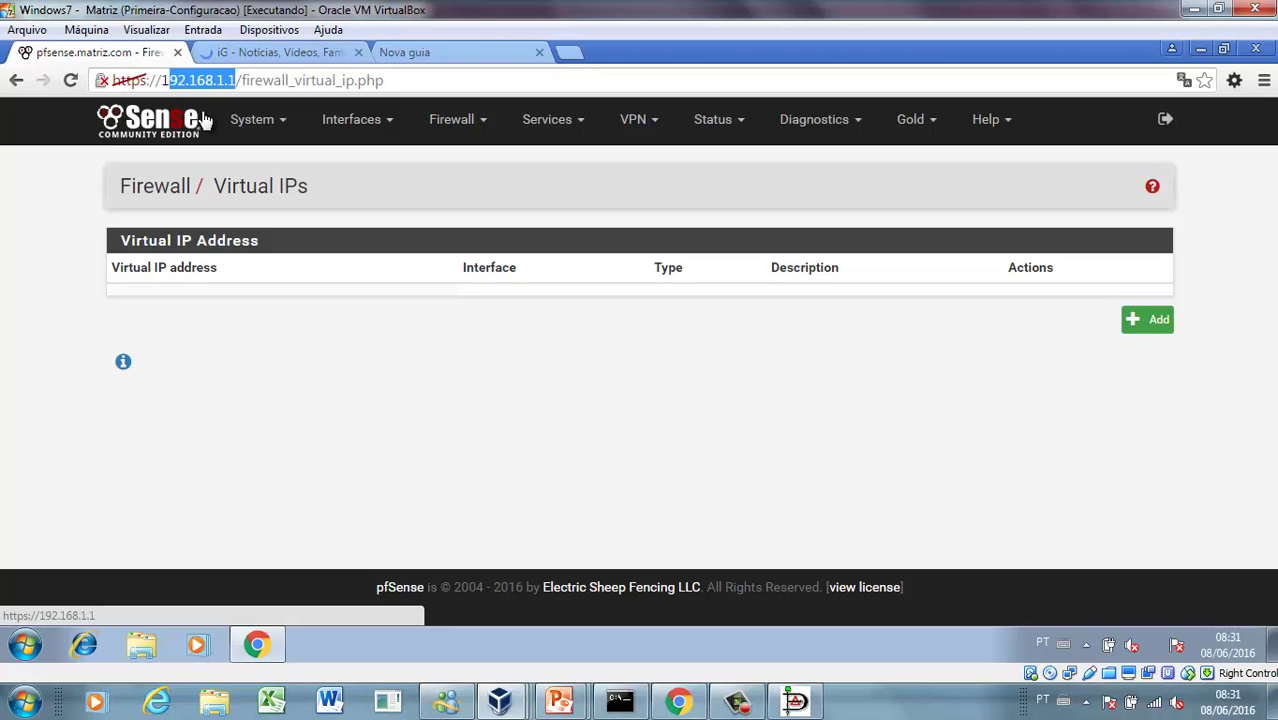
{"action": "left_click", "coordinate": [480, 129]}
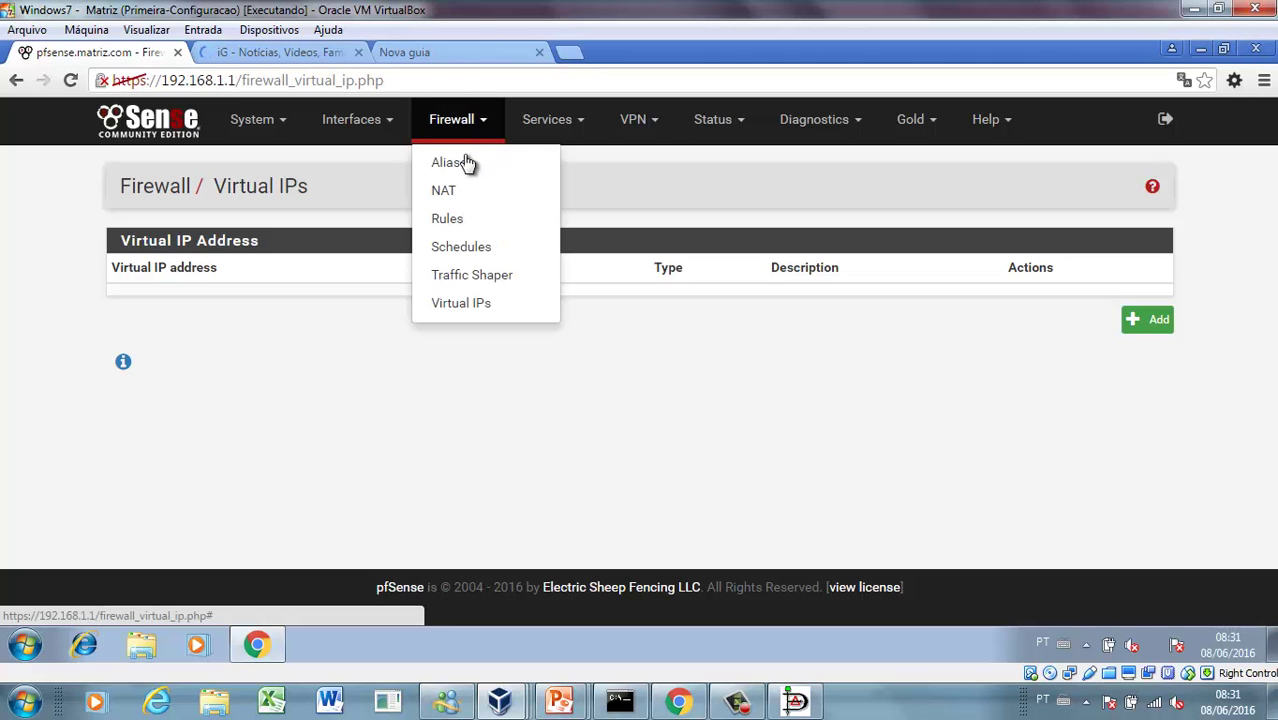
{"action": "left_click", "coordinate": [446, 191]}
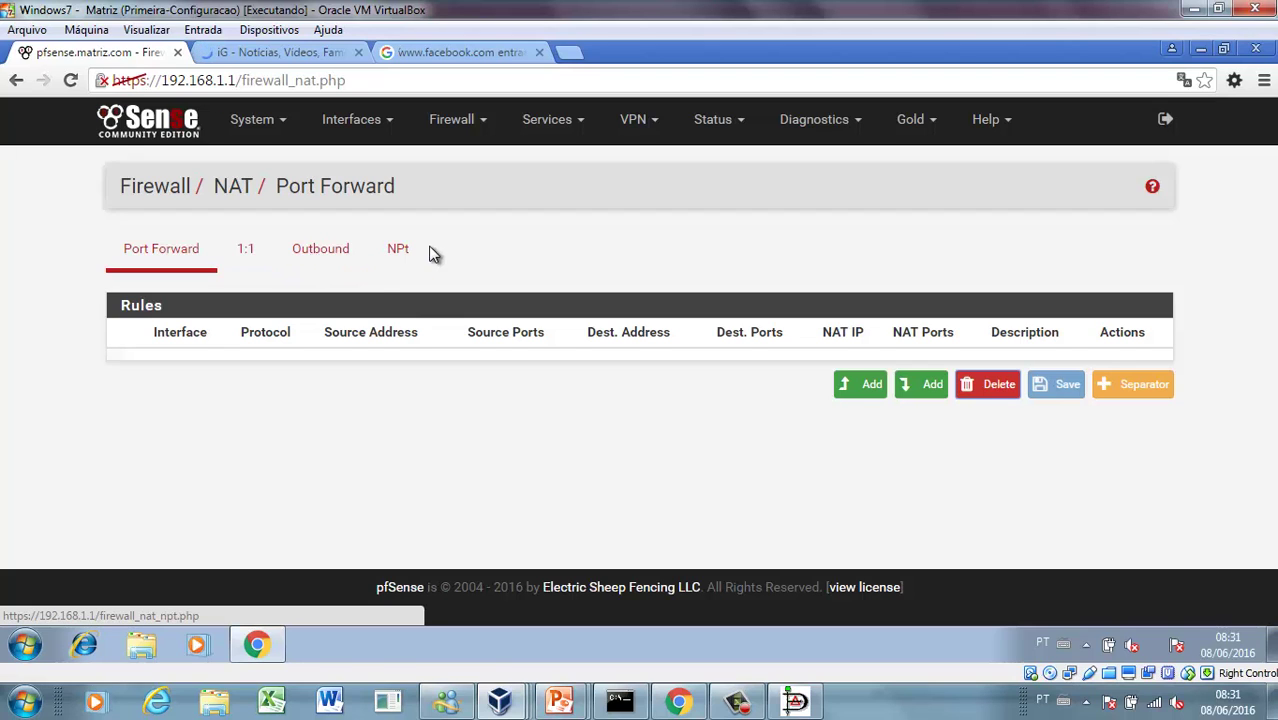
{"action": "left_click", "coordinate": [315, 260]}
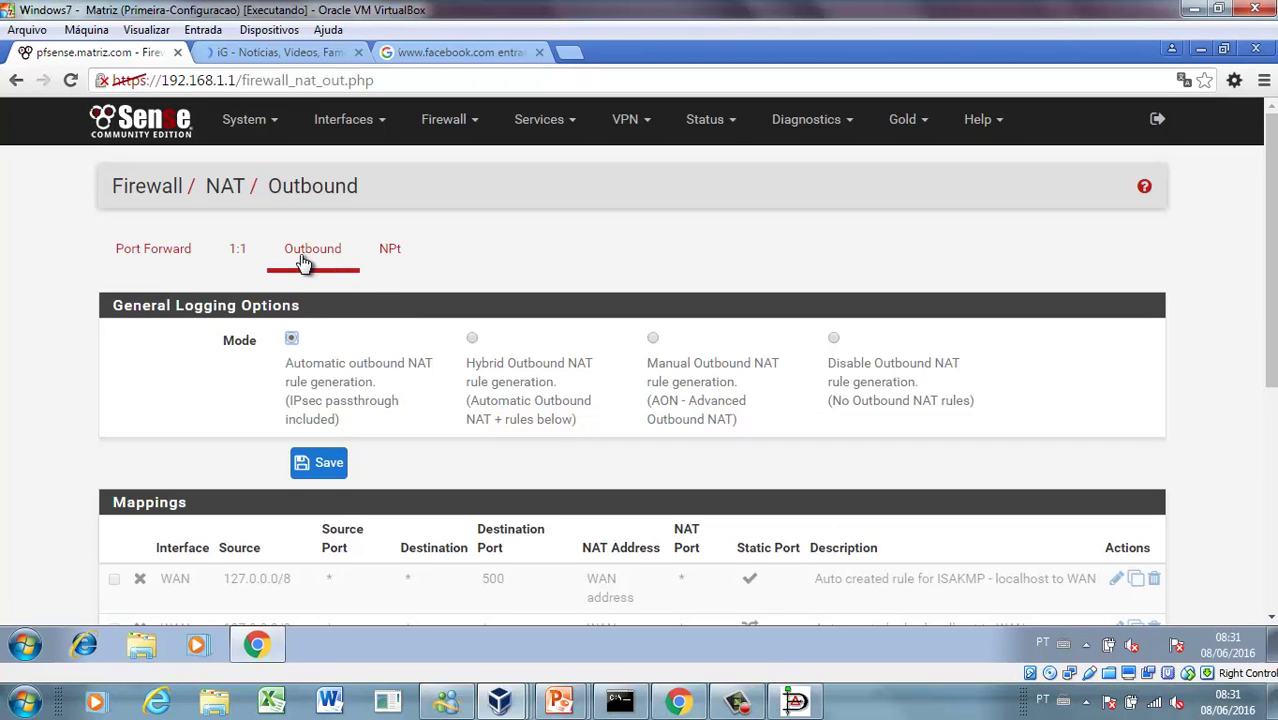
- Examine the description of the Automatic outbound NAT rule generation mode, including its IPsec passthrough note
{"action": "scroll", "coordinate": [361, 335], "scroll_direction": "down", "scroll_amount": 1}
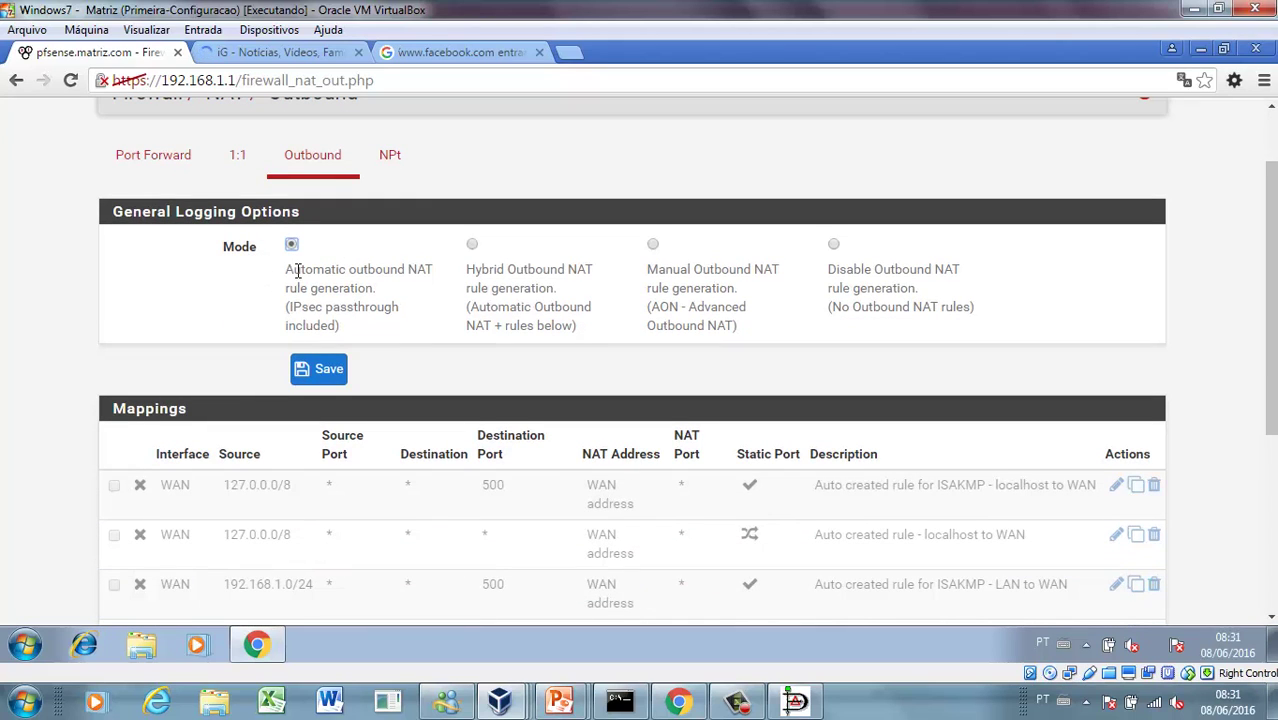
{"action": "left_click_drag", "start_coordinate": [290, 272], "coordinate": [434, 272]}
{"action": "left_click", "coordinate": [432, 271]}
{"action": "left_click_drag", "start_coordinate": [286, 288], "coordinate": [380, 293]}
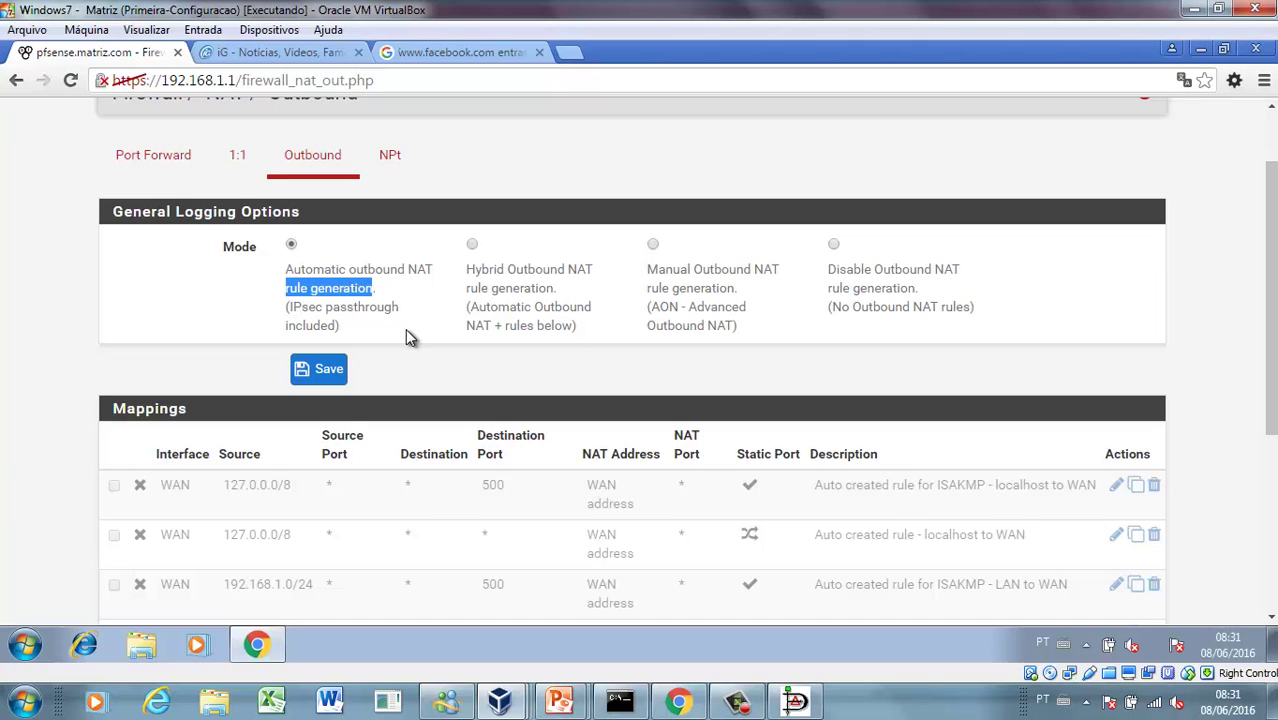
{"action": "left_click_drag", "start_coordinate": [288, 307], "coordinate": [339, 325]}
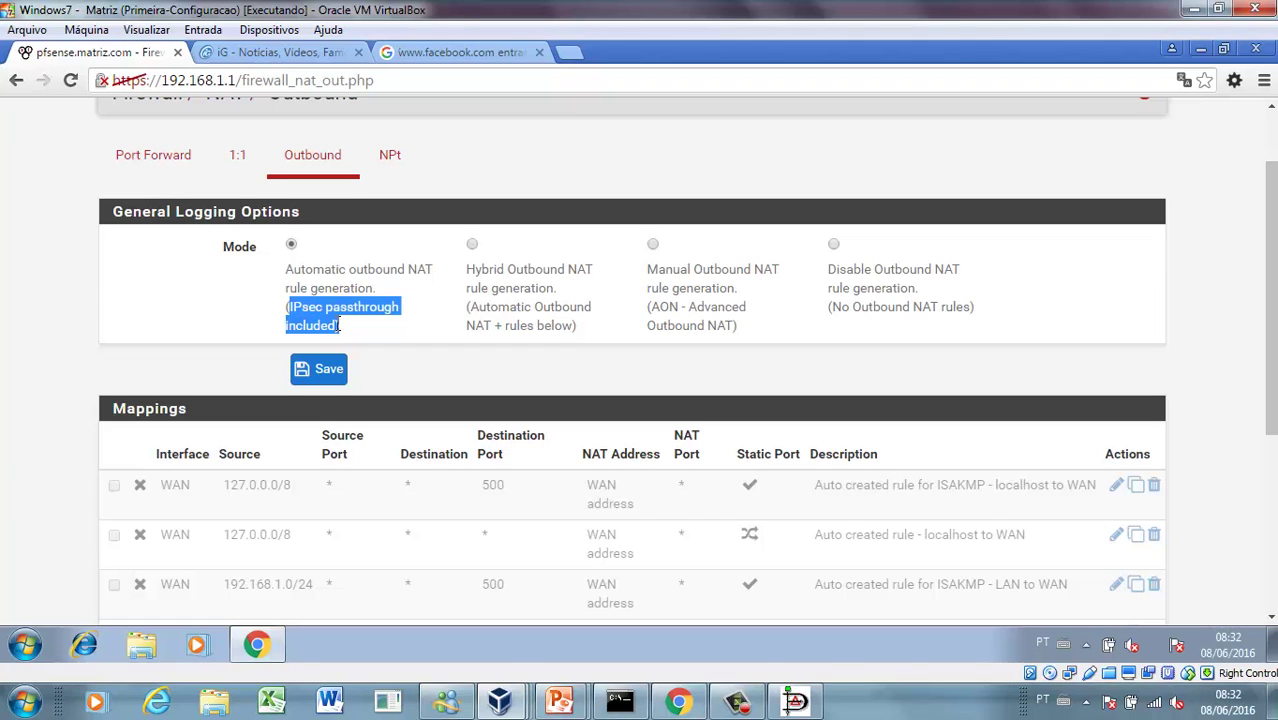
{"action": "left_click", "coordinate": [339, 325]}
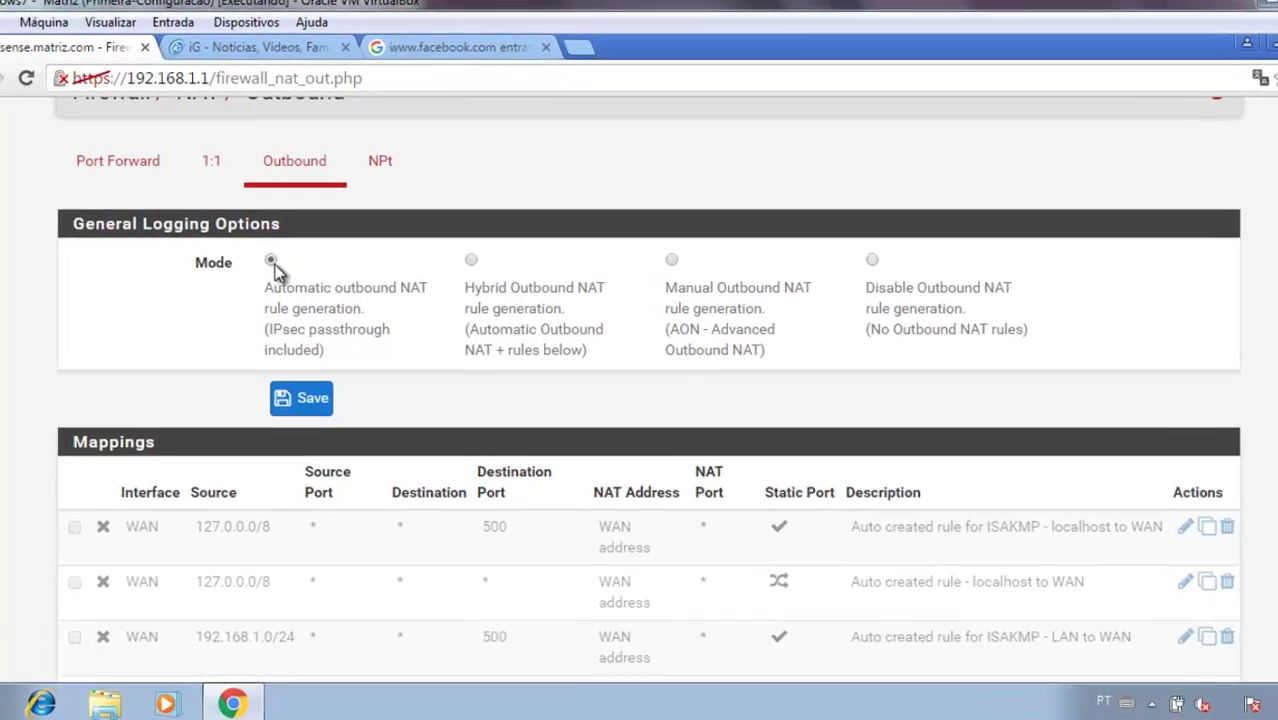
- Examine the outbound NAT mappings and highlight the source networks in the automatic rules
{"action": "scroll", "coordinate": [262, 443], "scroll_direction": "down", "scroll_amount": 2}
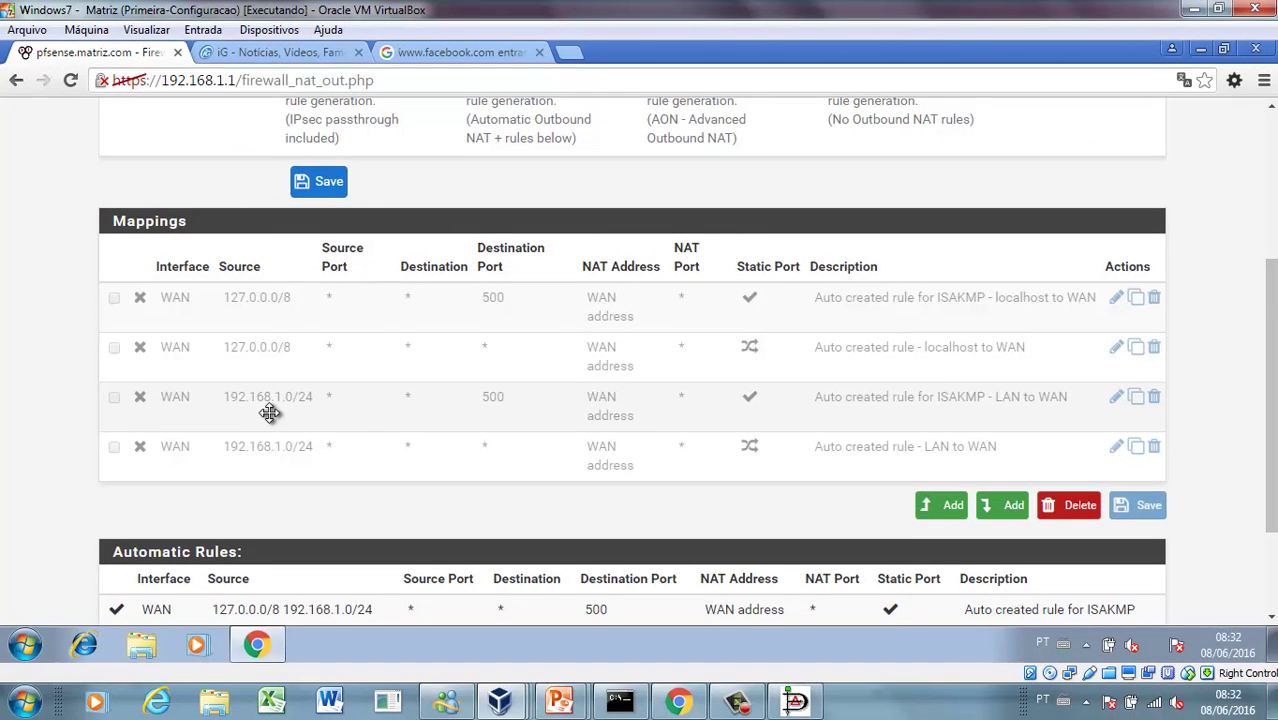
{"action": "scroll", "coordinate": [270, 420], "scroll_direction": "down", "scroll_amount": 2}
{"action": "scroll", "coordinate": [270, 420], "scroll_direction": "up", "scroll_amount": 1}
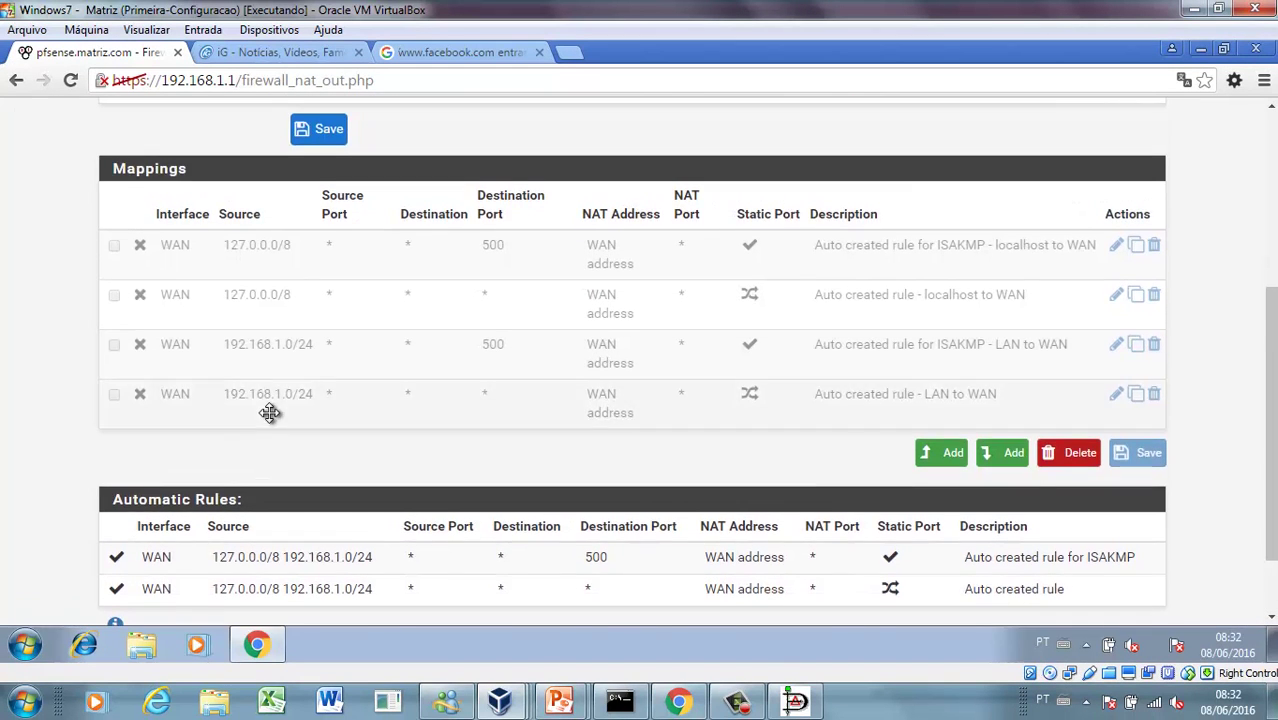
{"action": "scroll", "coordinate": [299, 468], "scroll_direction": "down", "scroll_amount": 1}
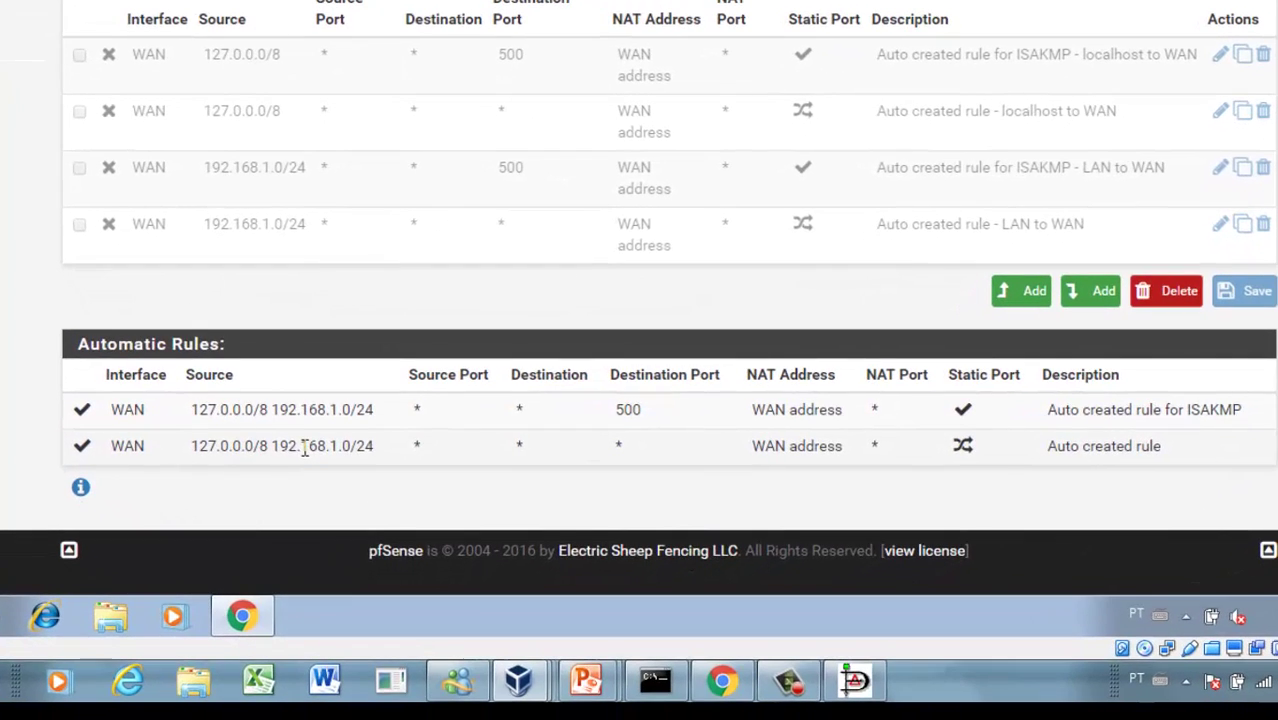
{"action": "left_click_drag", "start_coordinate": [273, 427], "coordinate": [352, 409]}
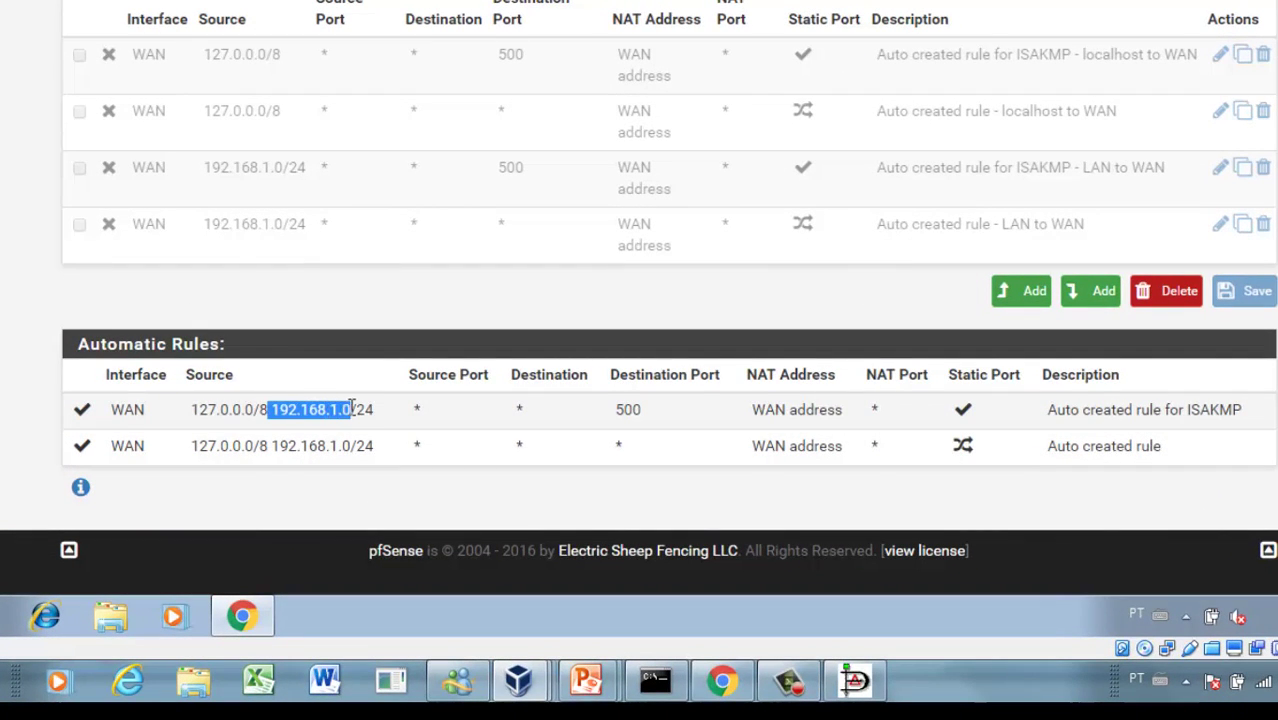
{"action": "left_click_drag", "start_coordinate": [273, 409], "coordinate": [357, 408]}
{"action": "left_click_drag", "start_coordinate": [192, 408], "coordinate": [317, 446]}
{"action": "left_click", "coordinate": [649, 424]}
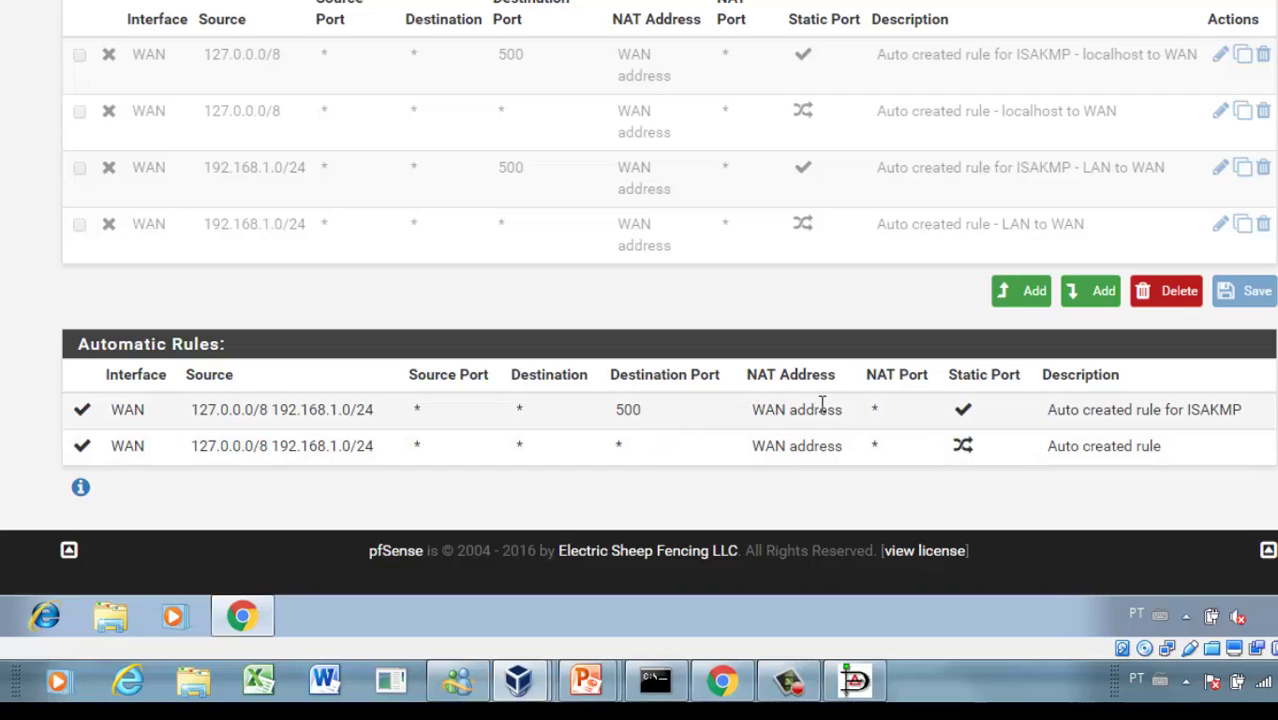
- Highlight the WAN address used as NAT address in the automatic rule for ISAKMP
{"action": "left_click_drag", "start_coordinate": [842, 409], "coordinate": [757, 413]}
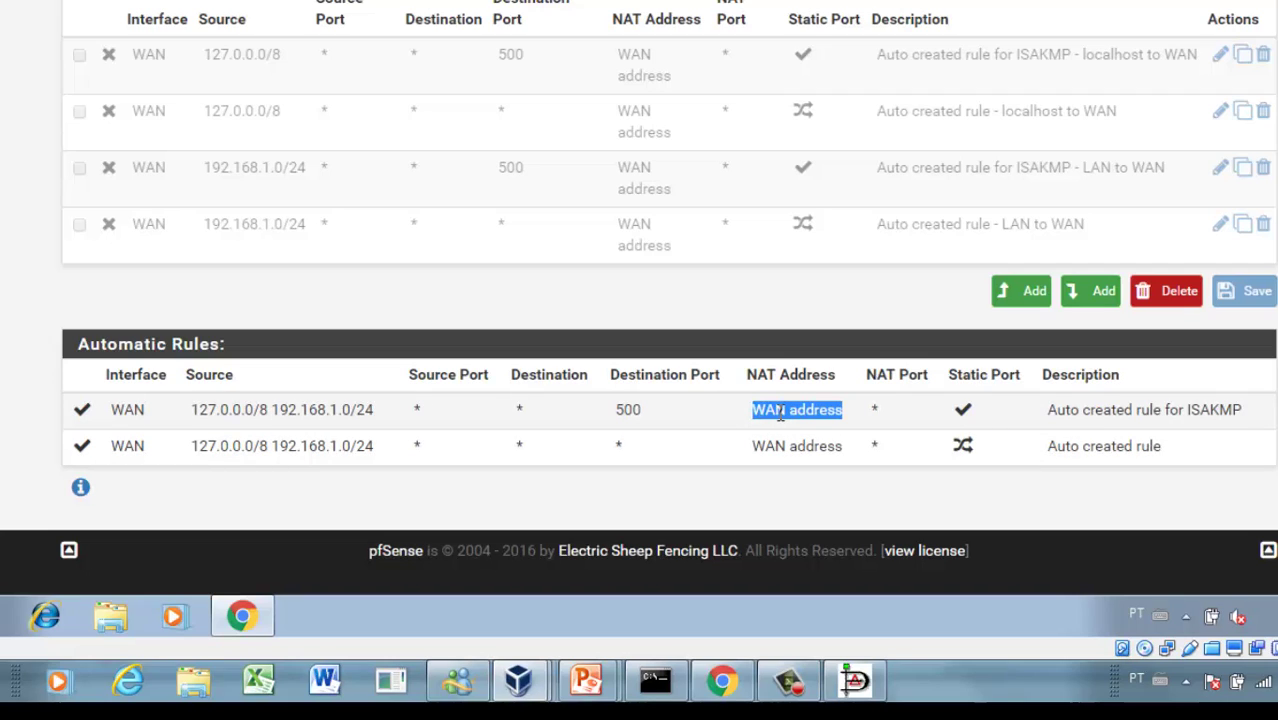
{"action": "left_click", "coordinate": [780, 415]}
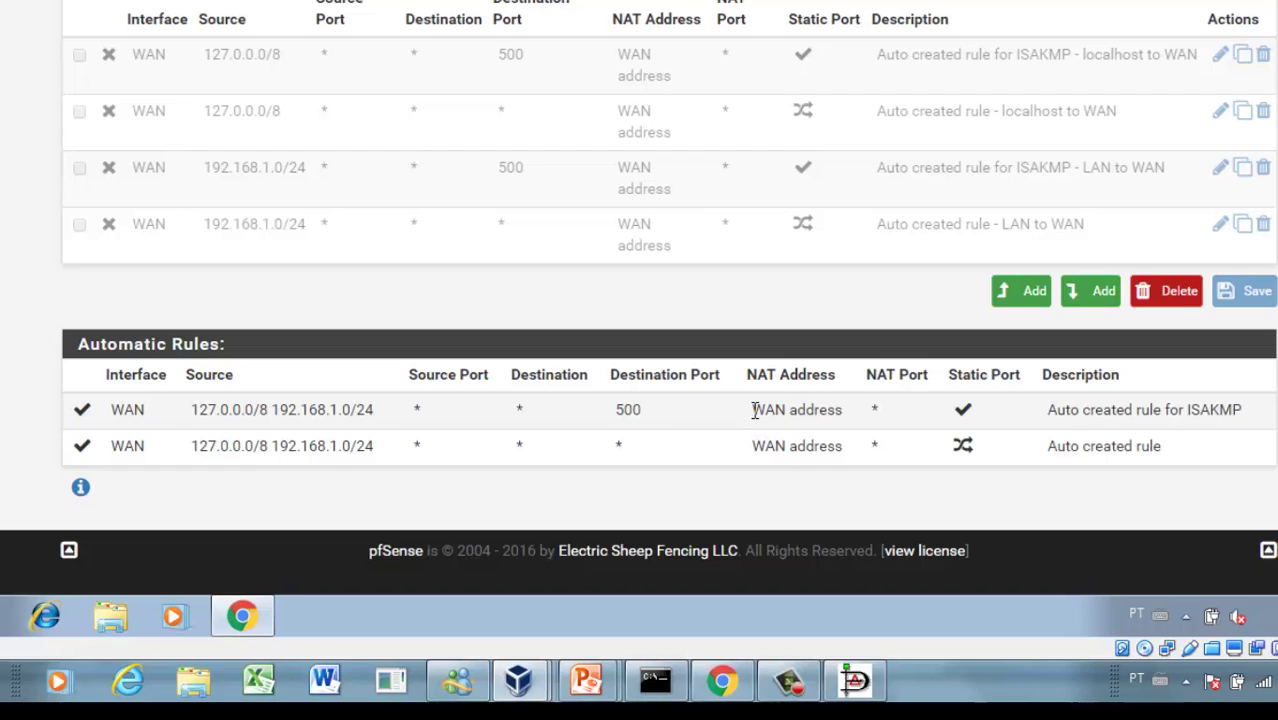
{"action": "left_click_drag", "start_coordinate": [752, 410], "coordinate": [842, 408]}
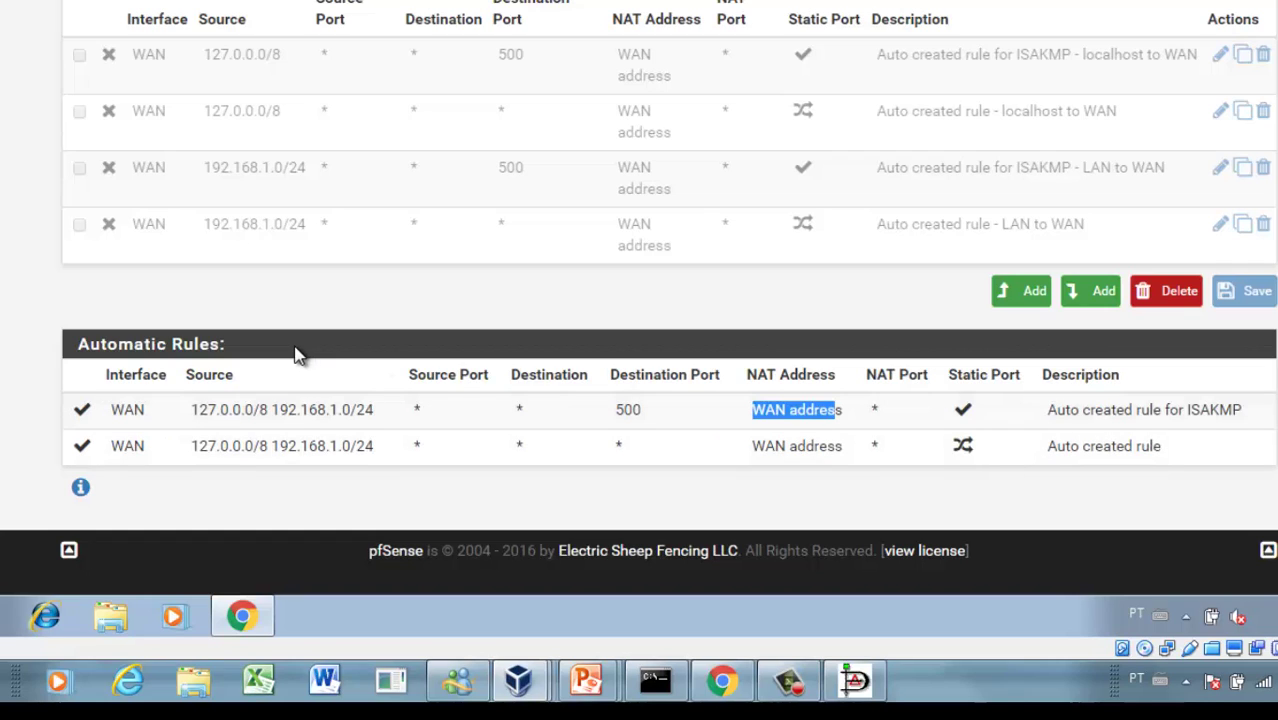
{"action": "left_click", "coordinate": [866, 418]}
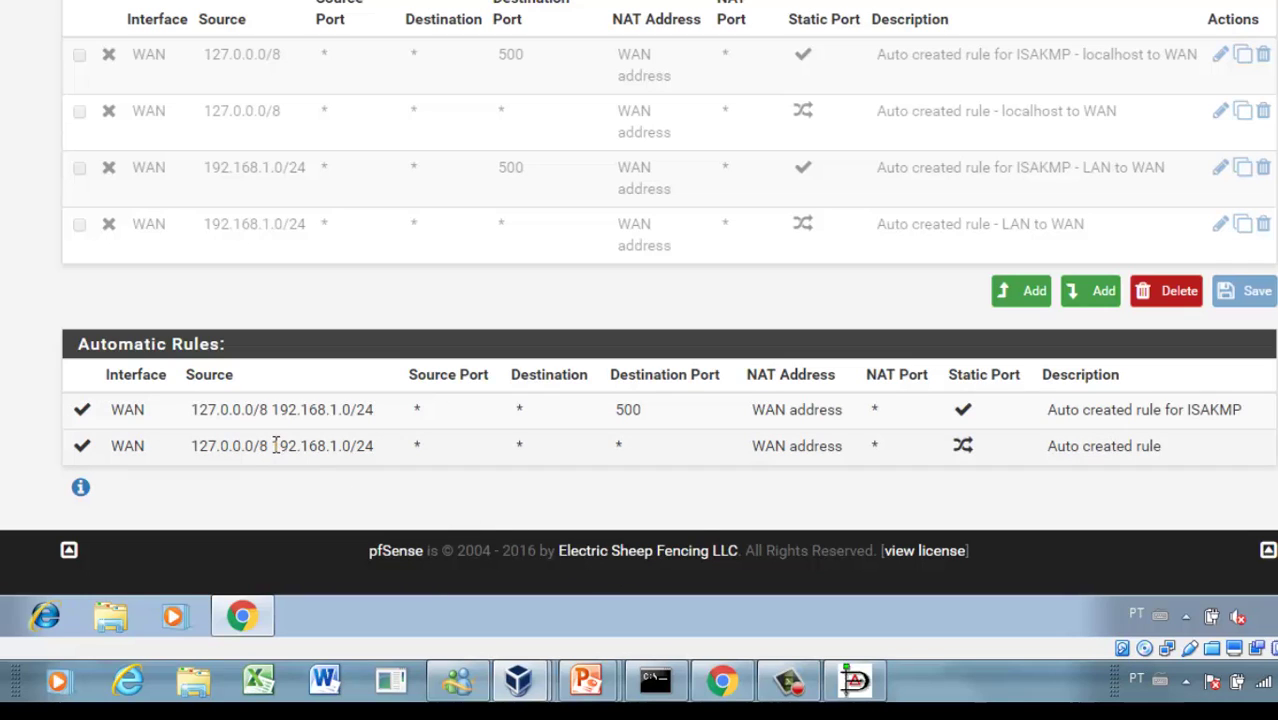
- Highlight the 192.168.1.0/24 source, the destination port and the NAT address in the general automatic rule, and check its static port setting
{"action": "left_click_drag", "start_coordinate": [274, 445], "coordinate": [372, 444]}
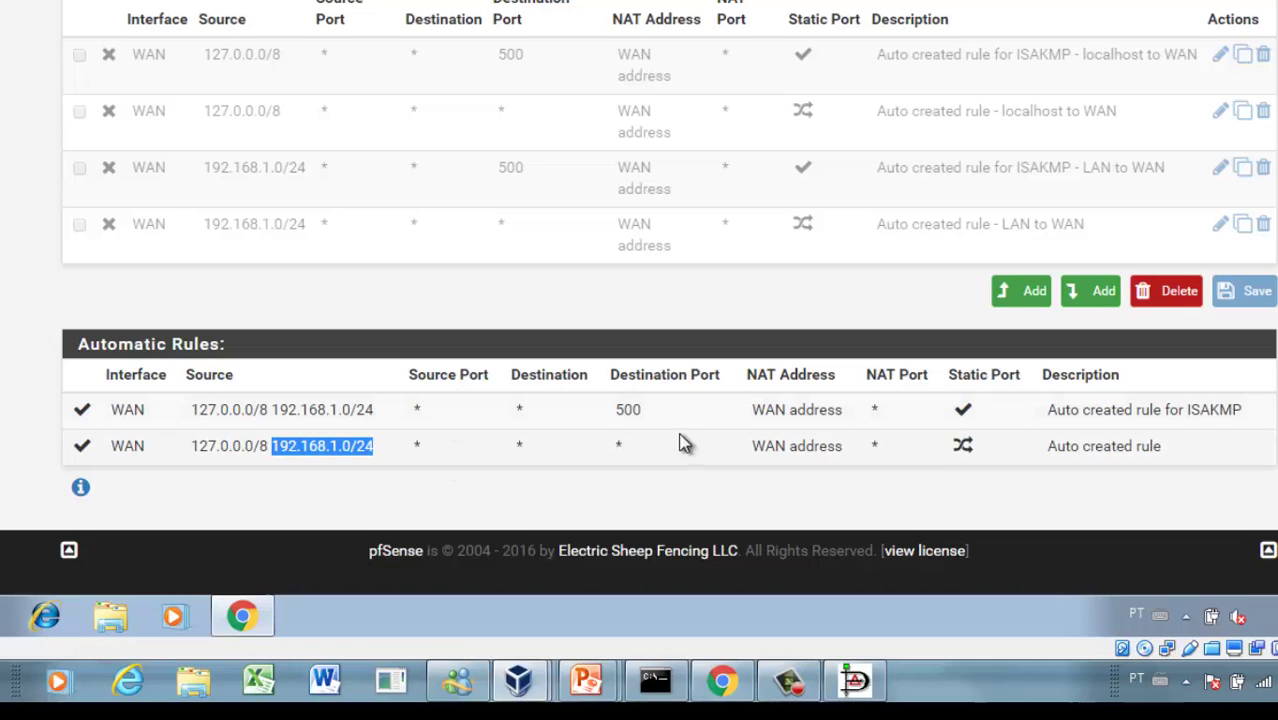
{"action": "left_click_drag", "start_coordinate": [640, 409], "coordinate": [616, 447]}
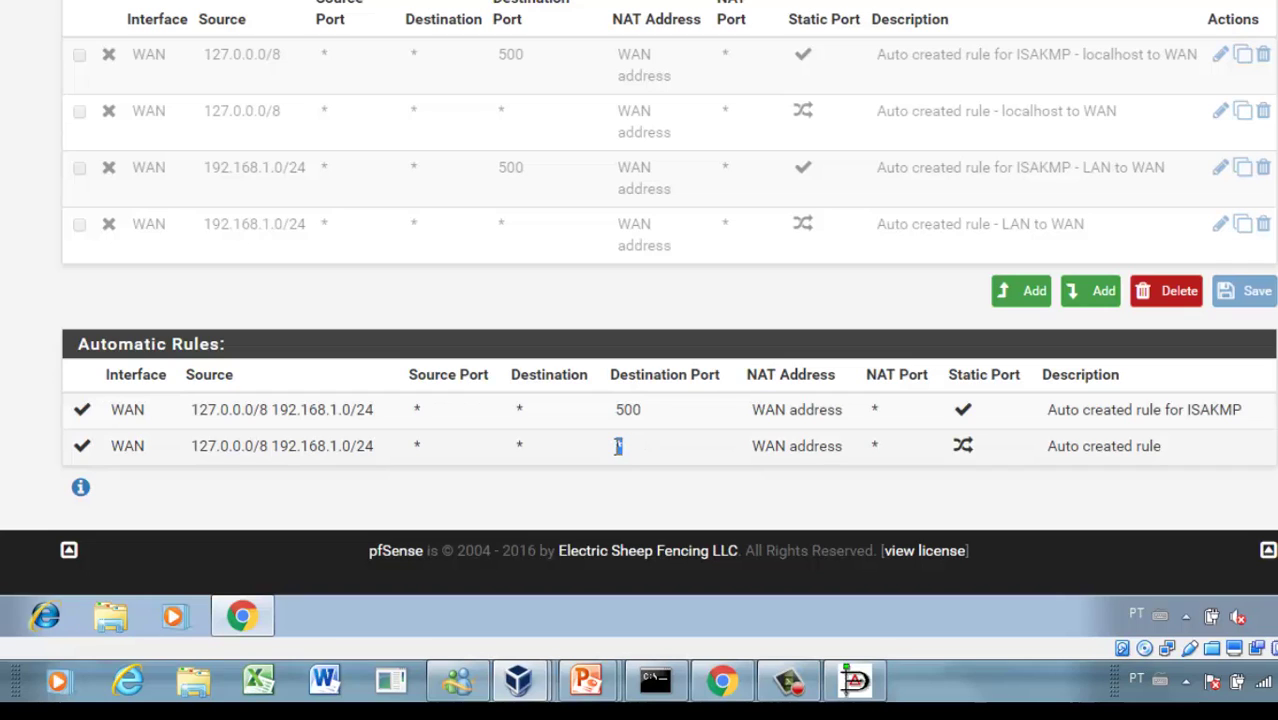
{"action": "left_click_drag", "start_coordinate": [854, 449], "coordinate": [745, 455]}
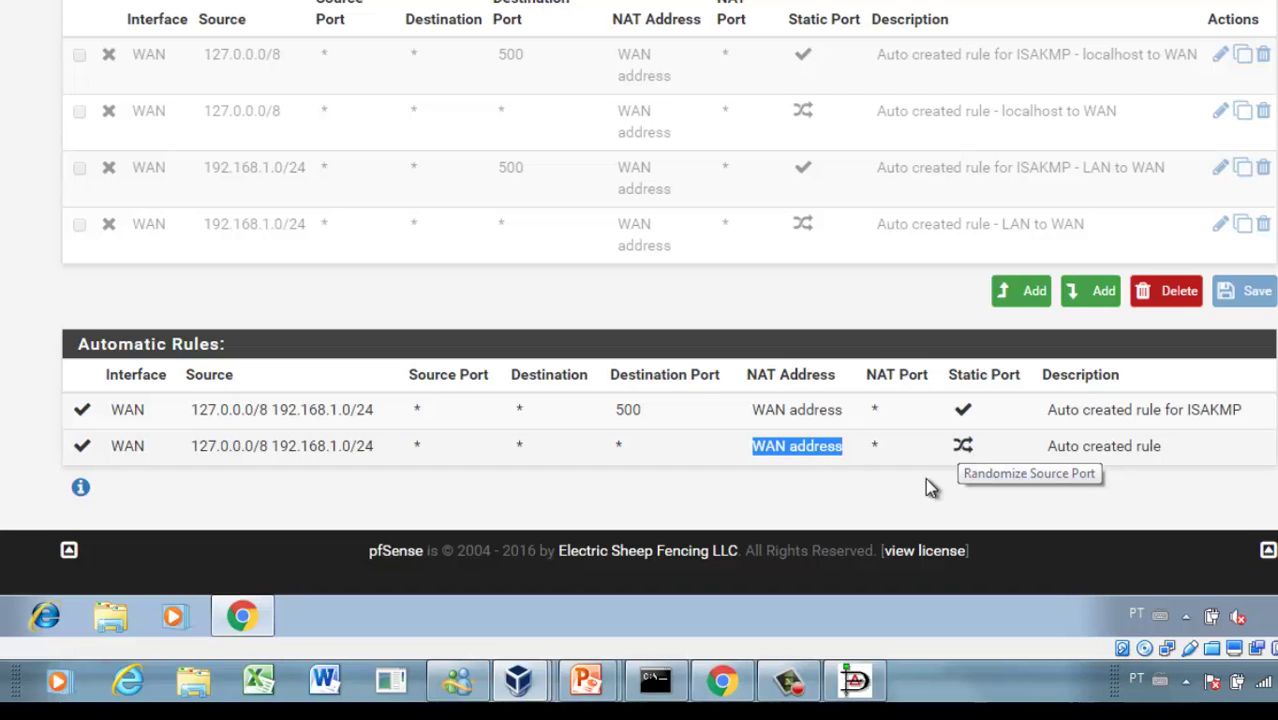
{"action": "left_click", "coordinate": [893, 512]}
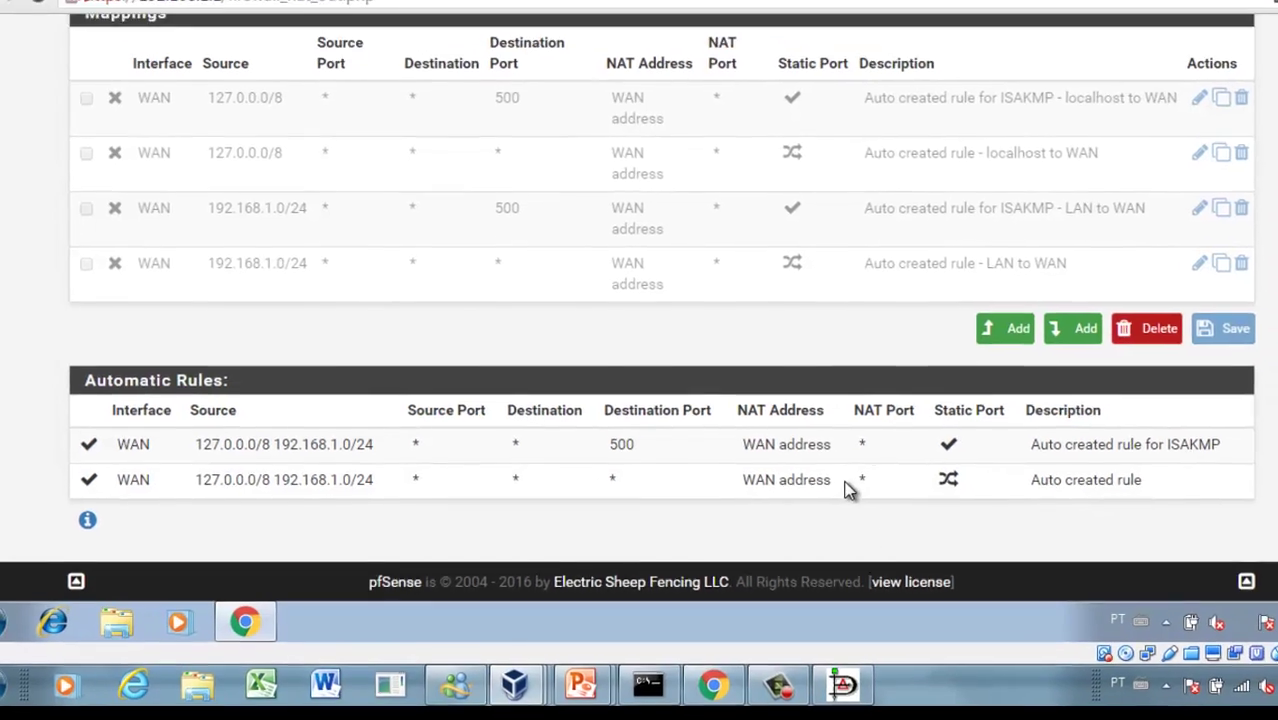
- Review the outbound mappings and automatic rules once more, and switch to the PowerPoint slide show at the Cenário 1 internet sharing slide
{"action": "scroll", "coordinate": [862, 482], "scroll_direction": "up", "scroll_amount": 1}
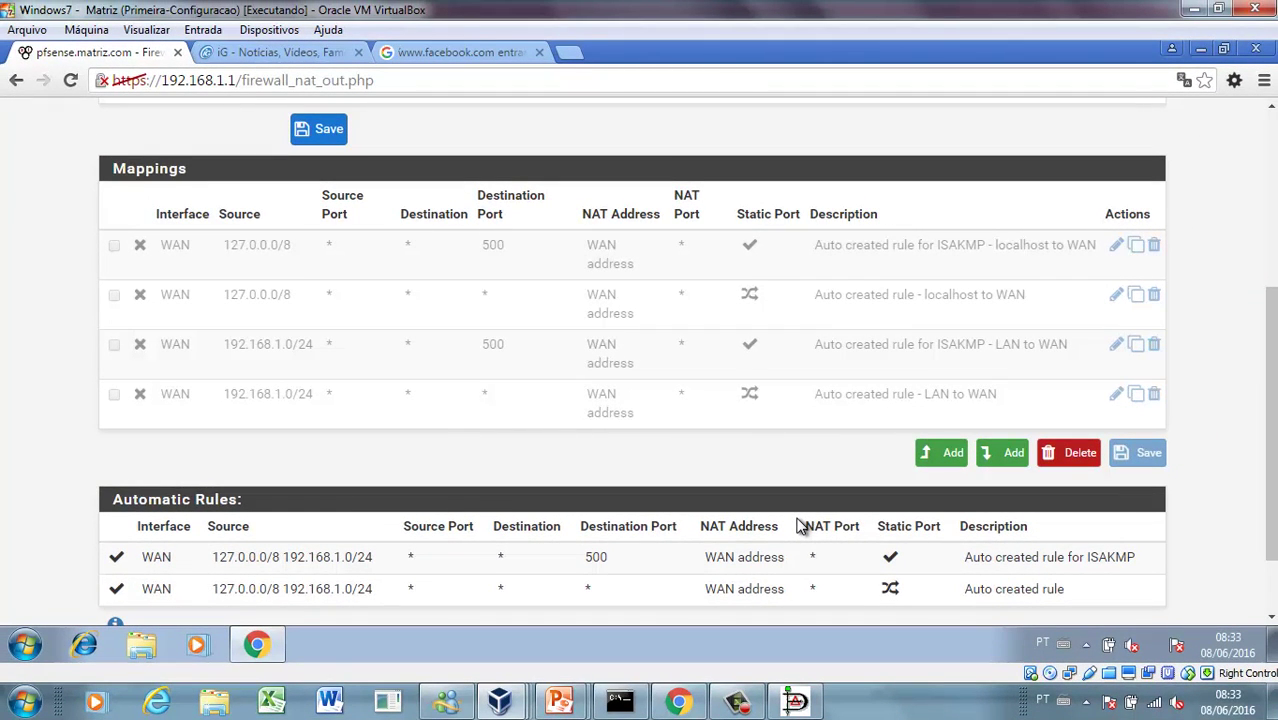
{"action": "scroll", "coordinate": [800, 527], "scroll_direction": "down", "scroll_amount": 1}
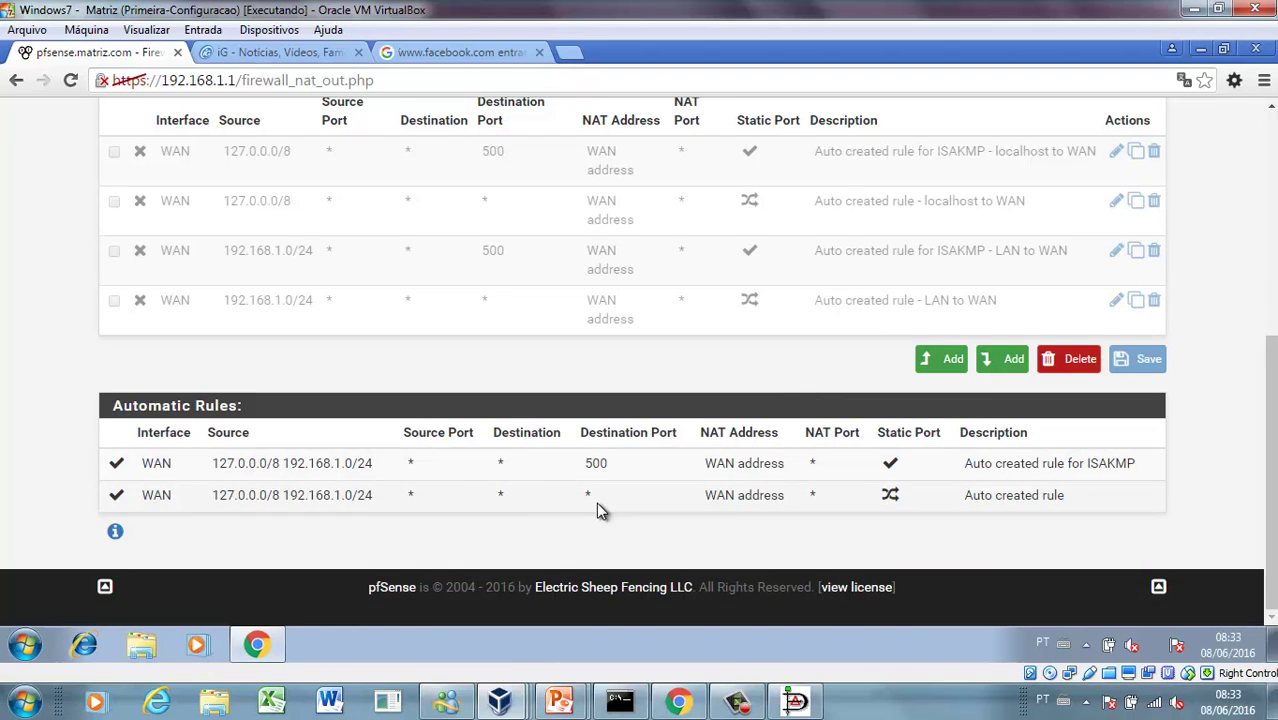
{"action": "scroll", "coordinate": [596, 502], "scroll_direction": "up", "scroll_amount": 1}
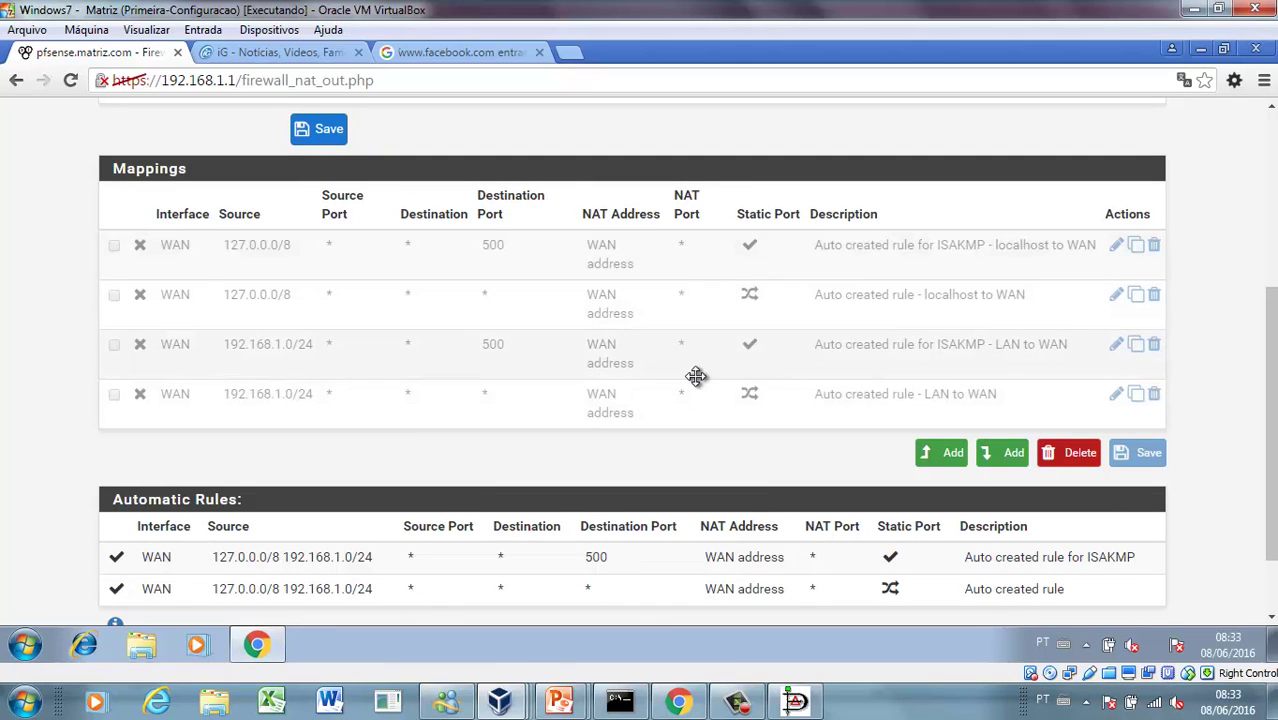
{"action": "scroll", "coordinate": [678, 338], "scroll_direction": "down", "scroll_amount": 1}
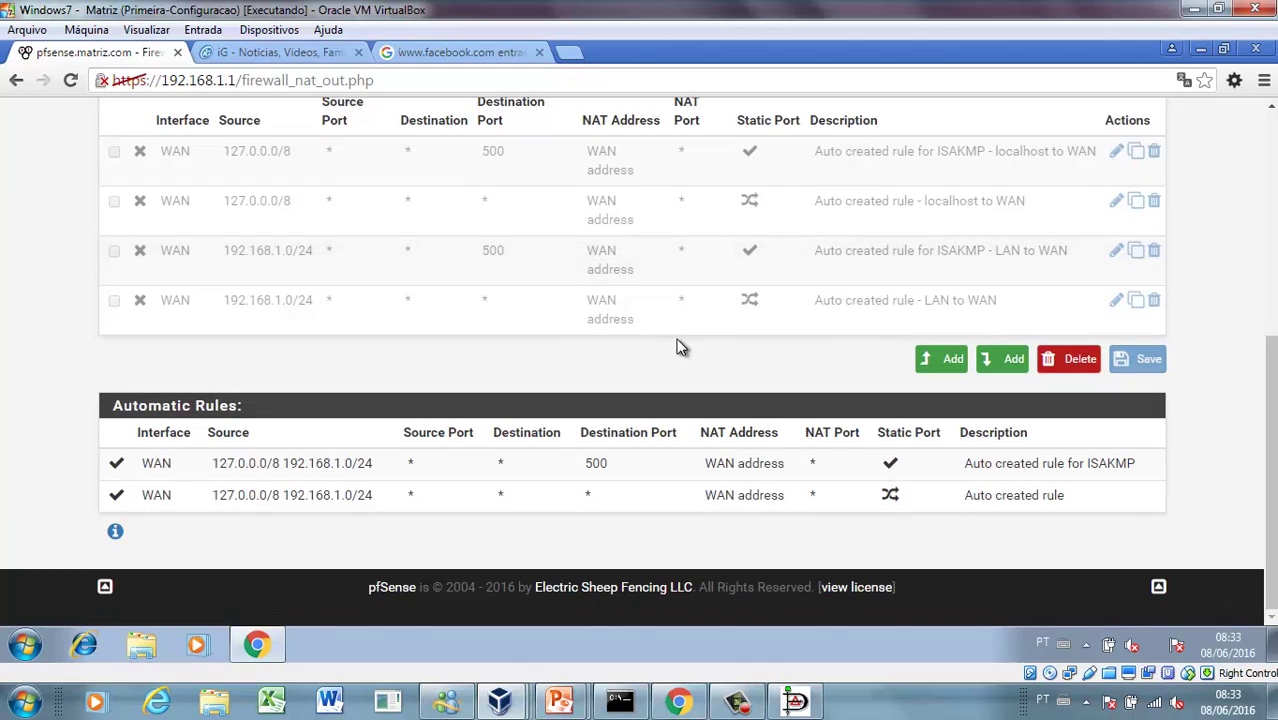
{"action": "scroll", "coordinate": [678, 347], "scroll_direction": "up", "scroll_amount": 2}
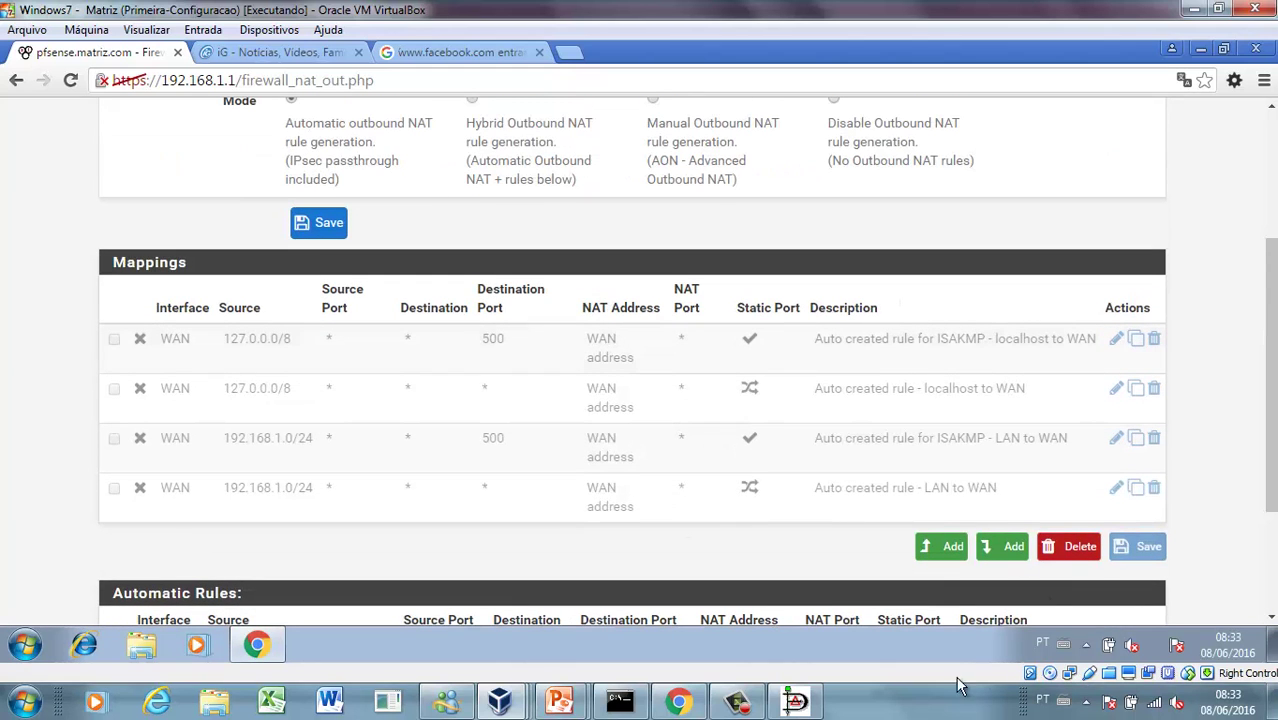
{"action": "scroll", "coordinate": [585, 485], "scroll_direction": "down", "scroll_amount": 2}
{"action": "mouse_move", "coordinate": [562, 700]}
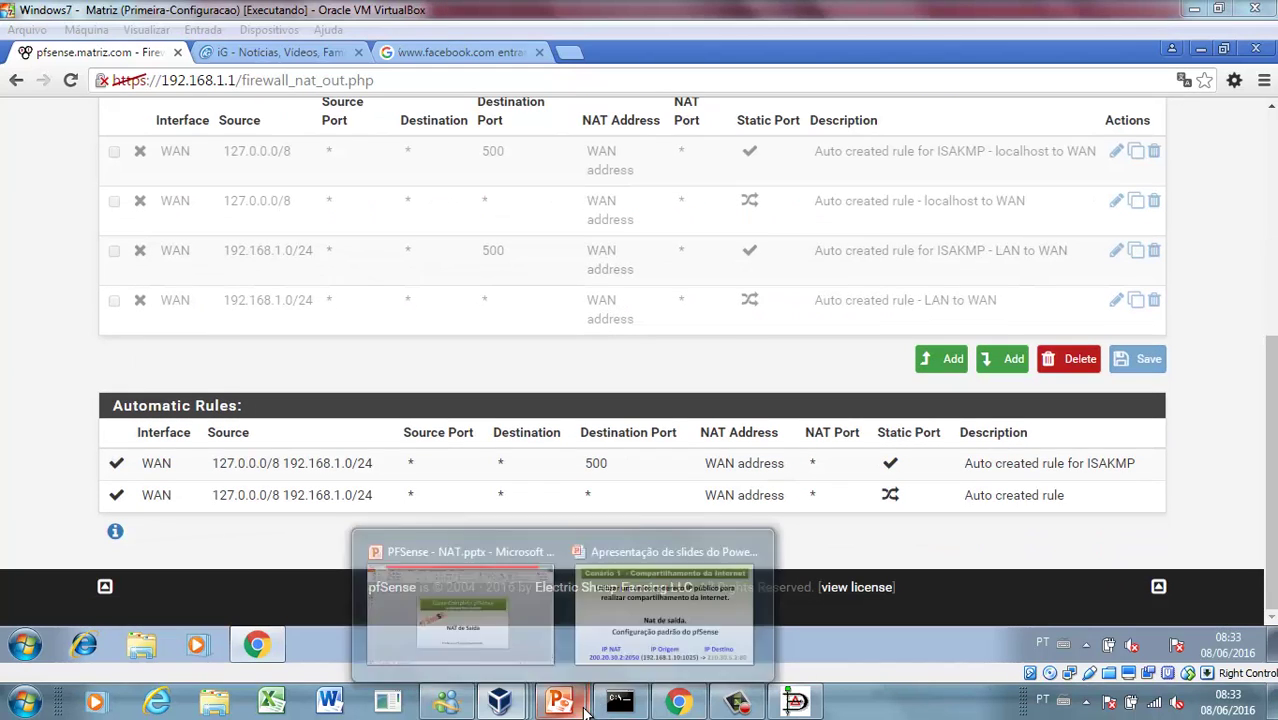
{"action": "left_click", "coordinate": [620, 640]}
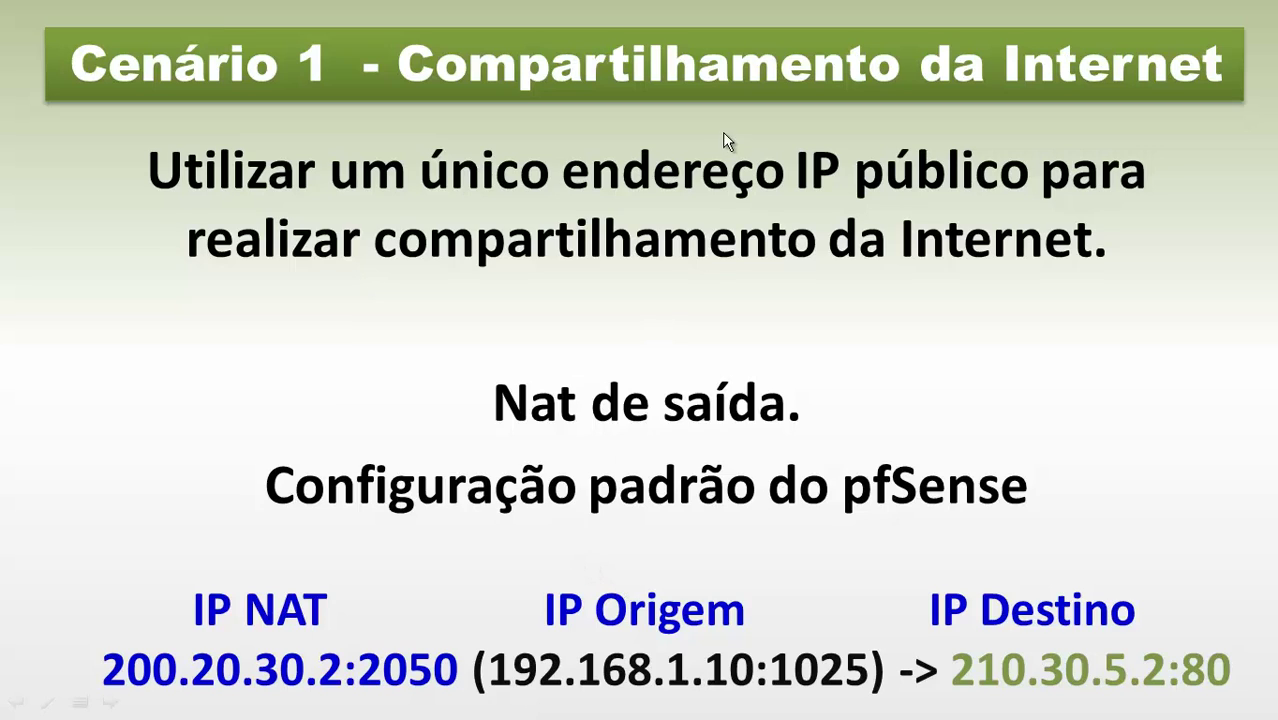
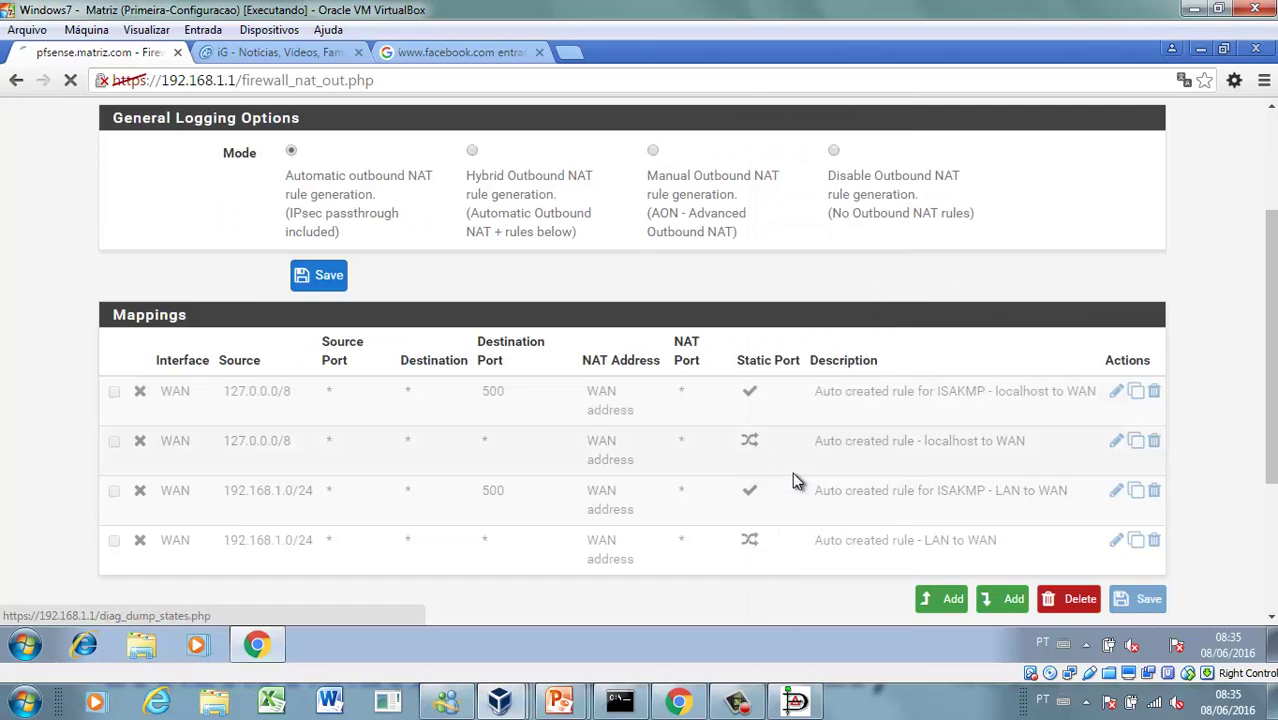
- Open the firewall's States page under Diagnostics in the pfSense web interface
{"action": "scroll", "coordinate": [792, 481], "scroll_direction": "down", "scroll_amount": 2}
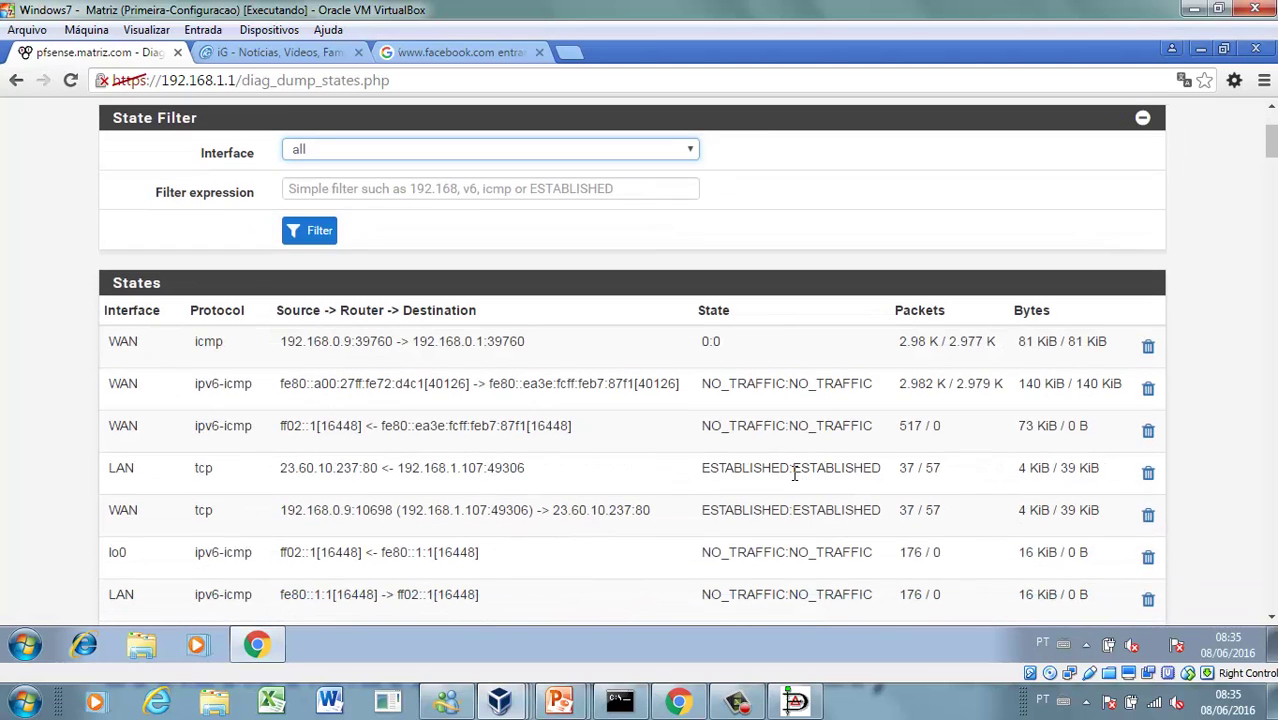
{"action": "scroll", "coordinate": [797, 480], "scroll_direction": "up", "scroll_amount": 2}
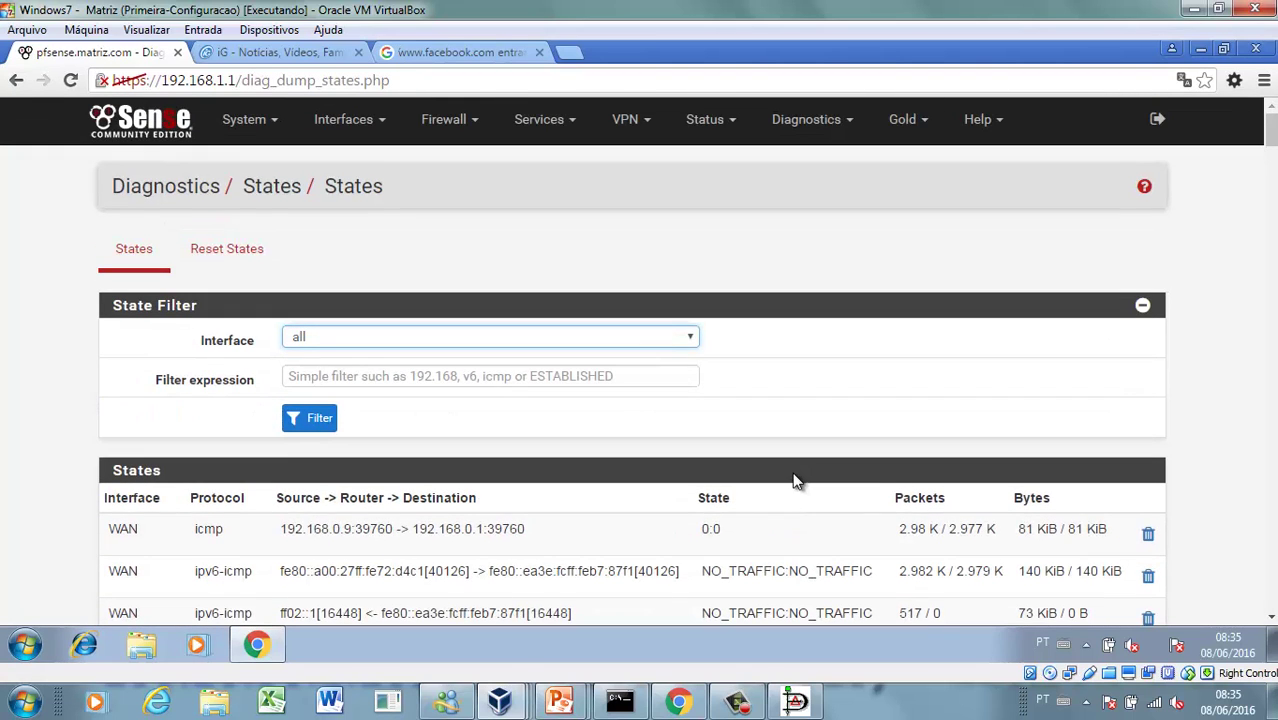
{"action": "left_click", "coordinate": [816, 128]}
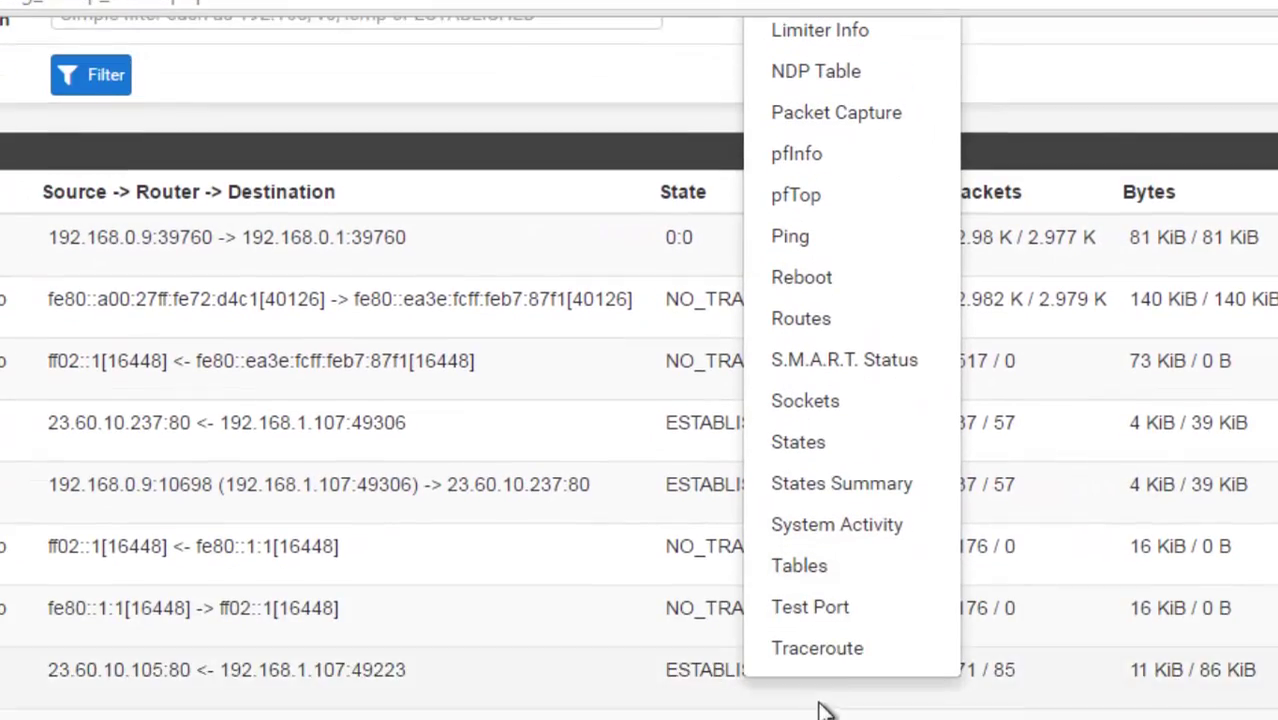
{"action": "left_click", "coordinate": [798, 579]}
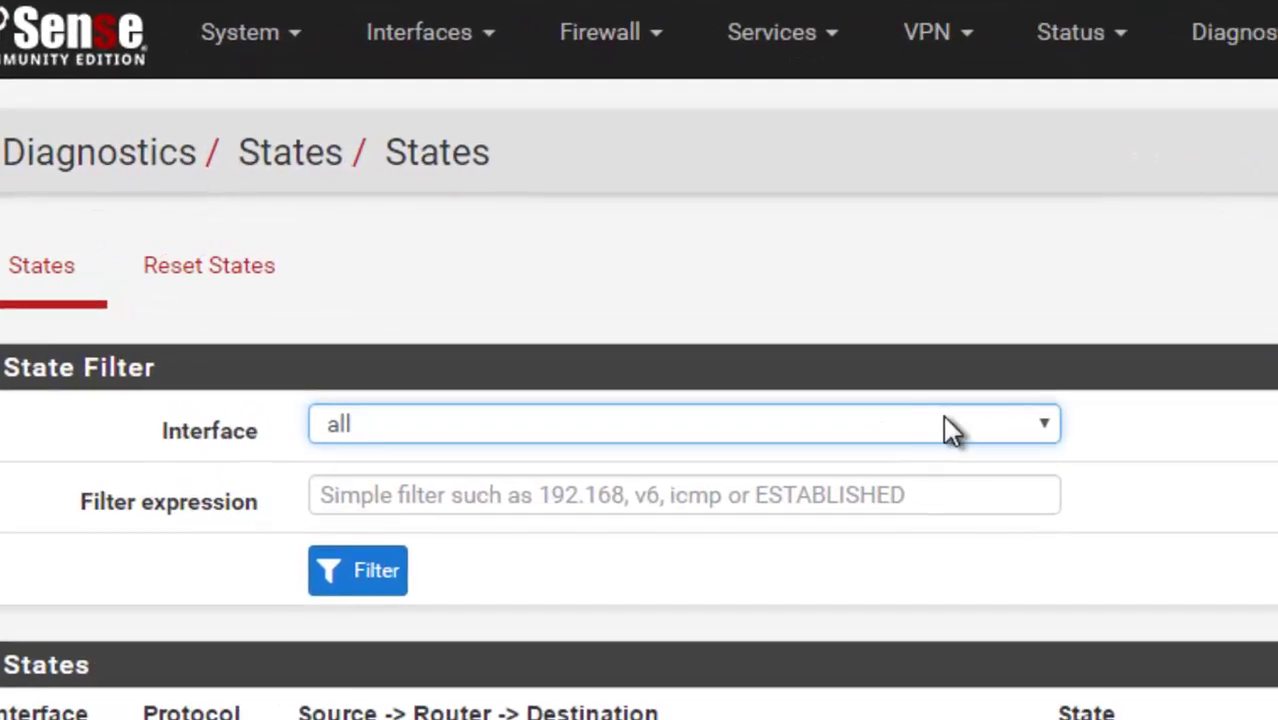
- Filter the state table by the WAN interface with the filter expression ESTABLISHED
{"action": "left_click", "coordinate": [852, 401]}
{"action": "left_click", "coordinate": [680, 458]}
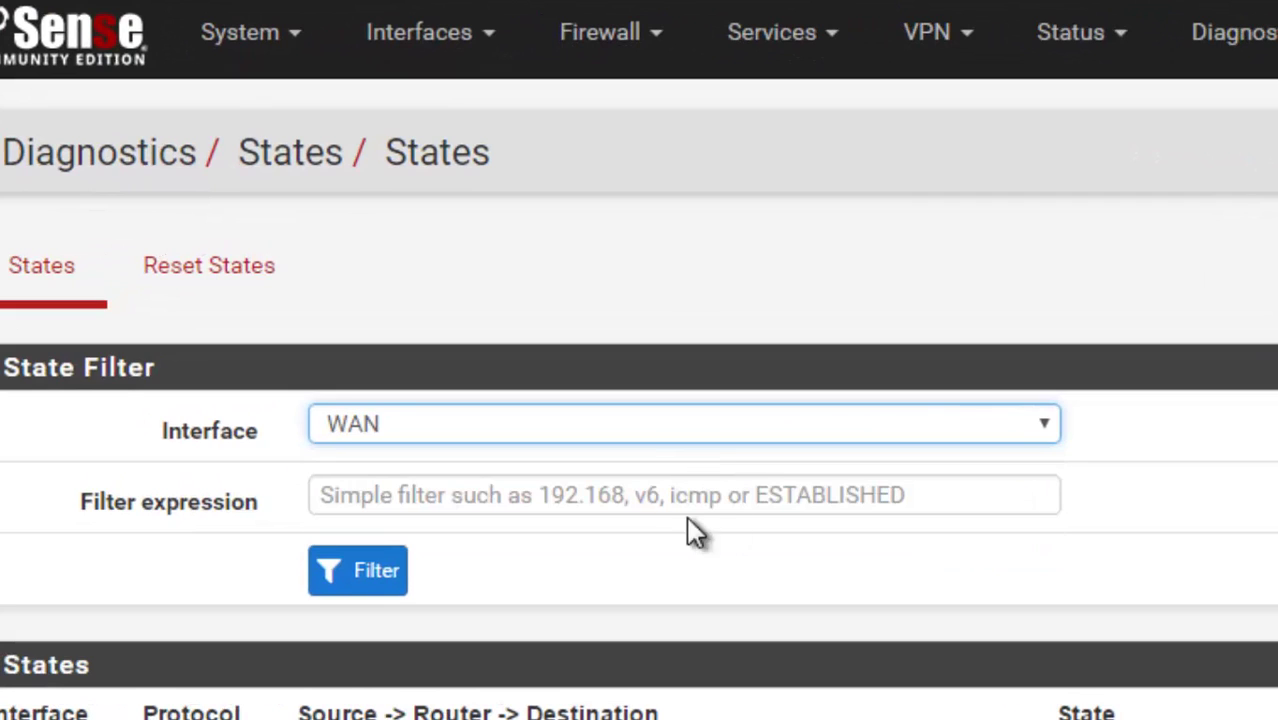
{"action": "left_click", "coordinate": [835, 495]}
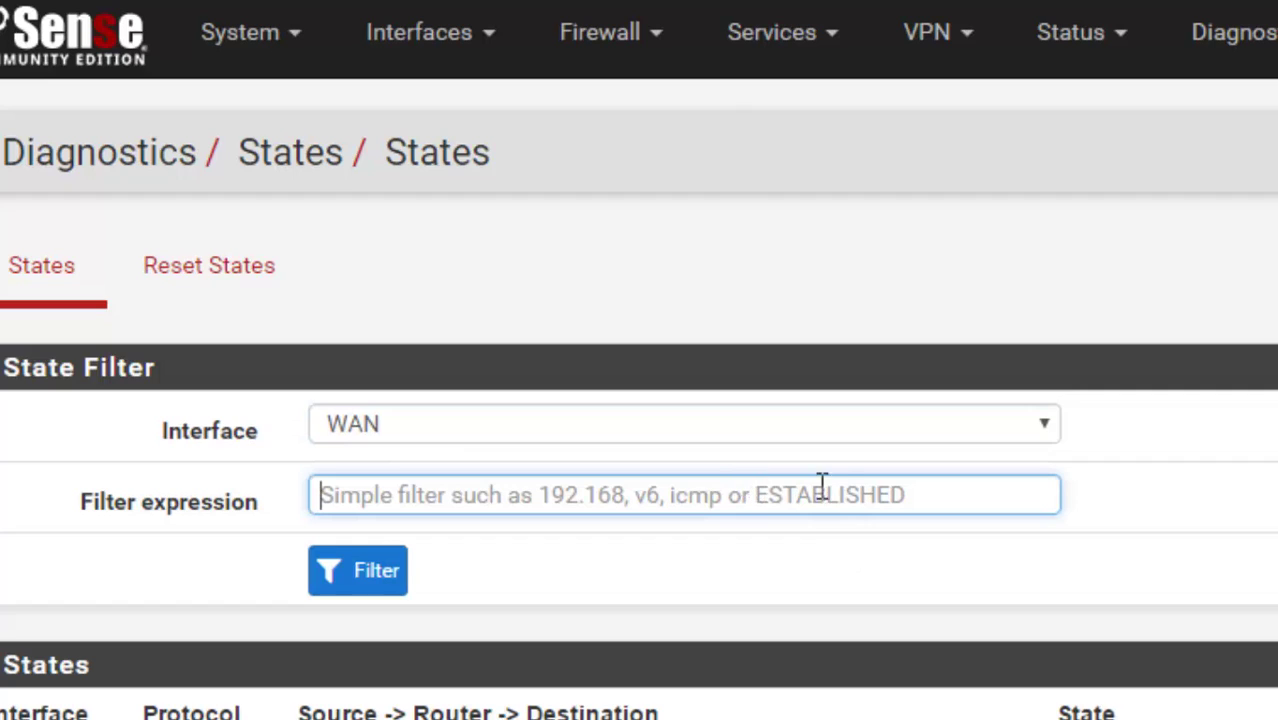
{"action": "left_click", "coordinate": [922, 497]}
{"action": "type", "text": "ES"}
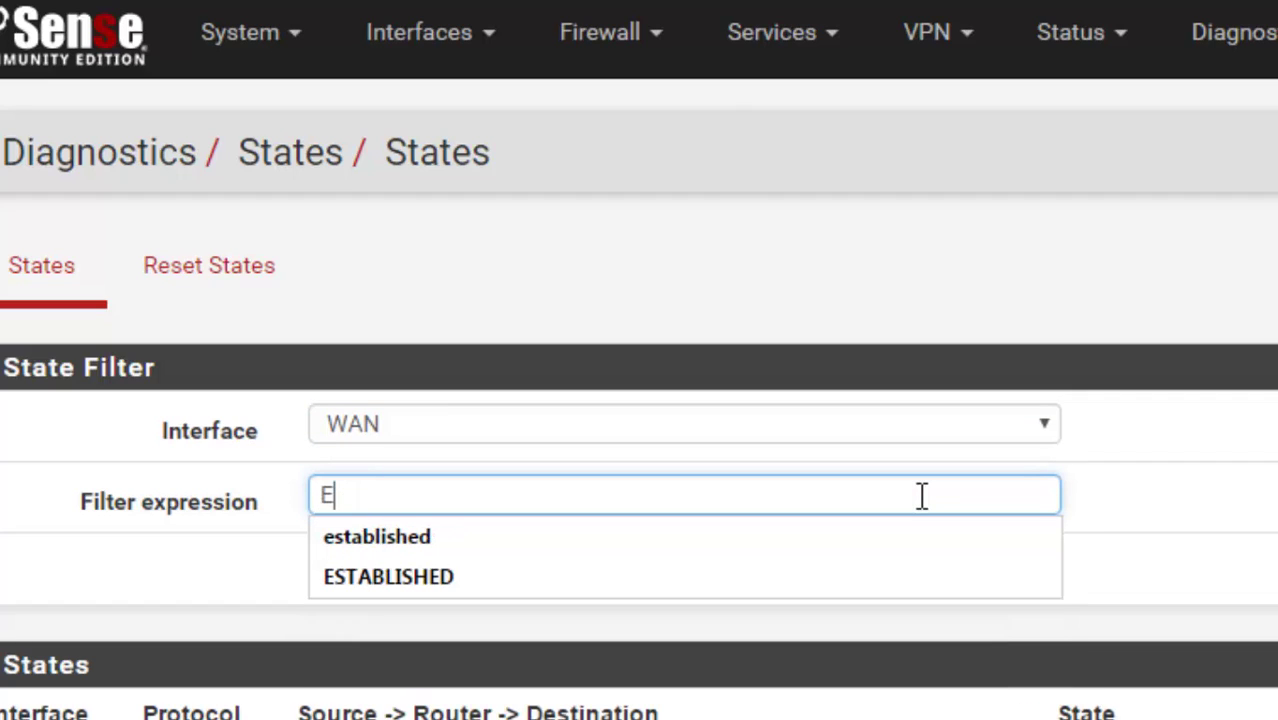
{"action": "left_click", "coordinate": [427, 576]}
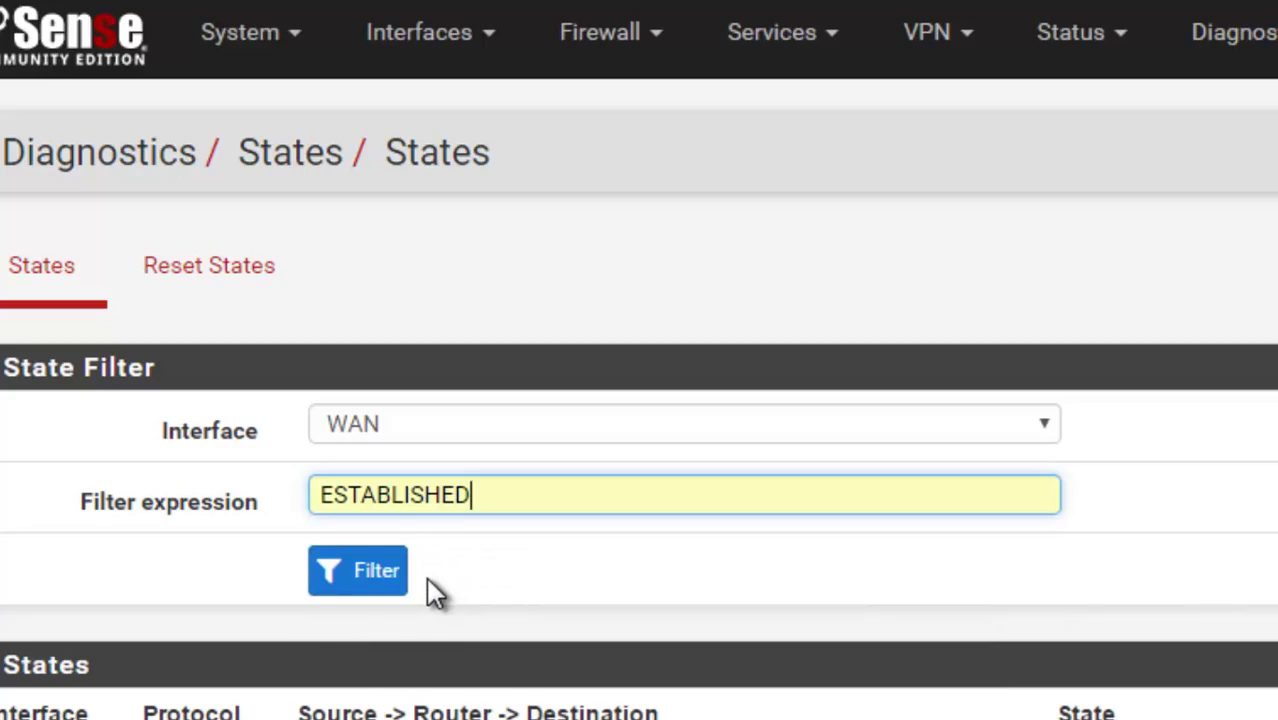
{"action": "left_click", "coordinate": [380, 578]}
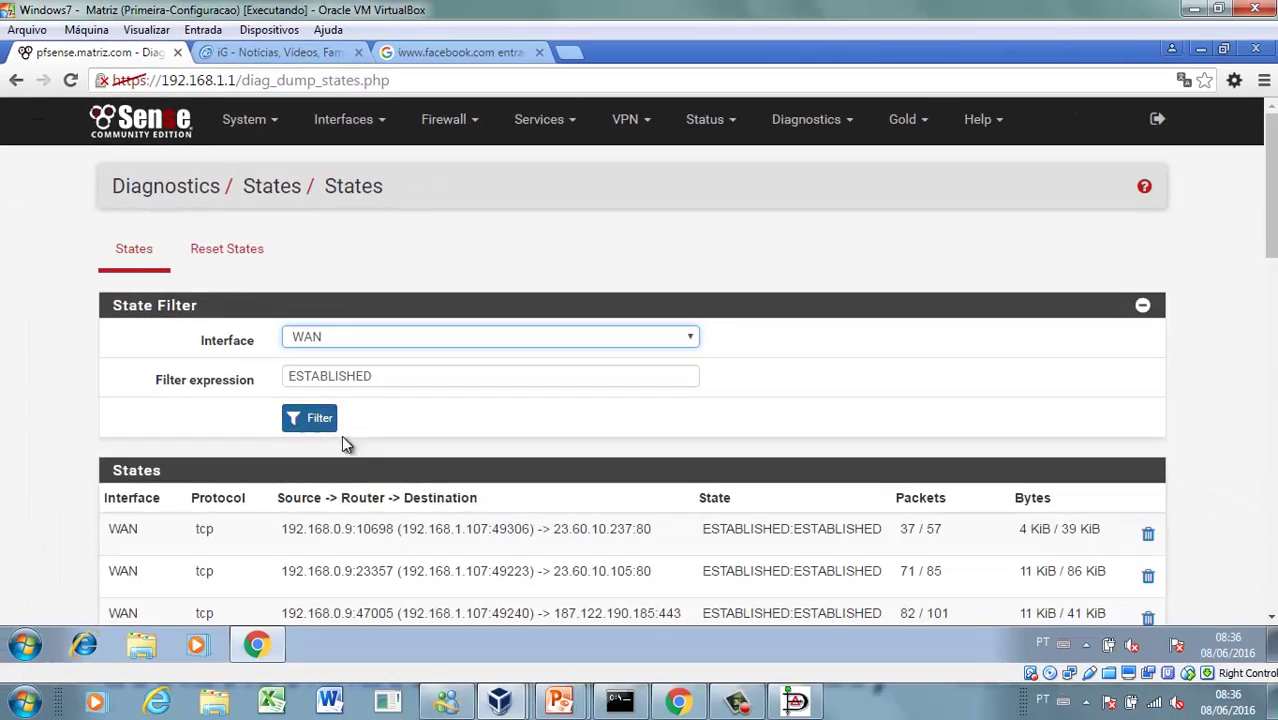
- Look through the filtered WAN connection states and their source, router and destination addresses
{"action": "scroll", "coordinate": [377, 432], "scroll_direction": "down", "scroll_amount": 8}
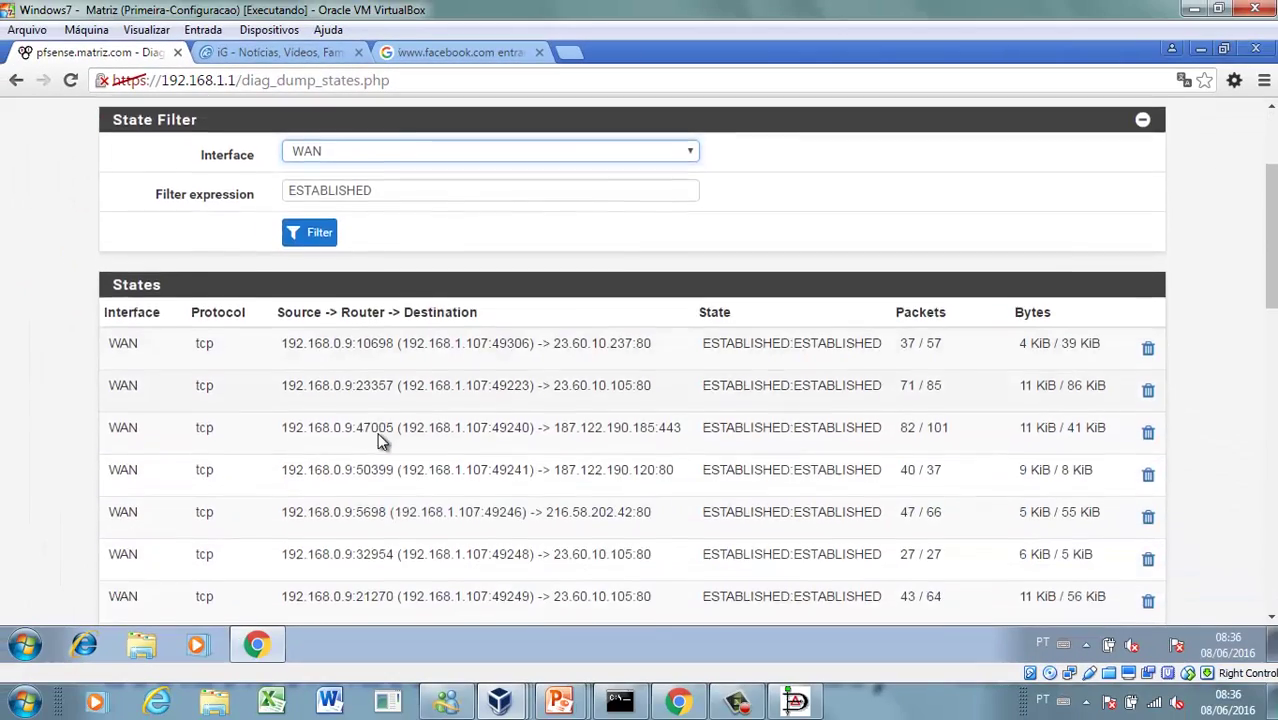
{"action": "scroll", "coordinate": [377, 432], "scroll_direction": "up", "scroll_amount": 8}
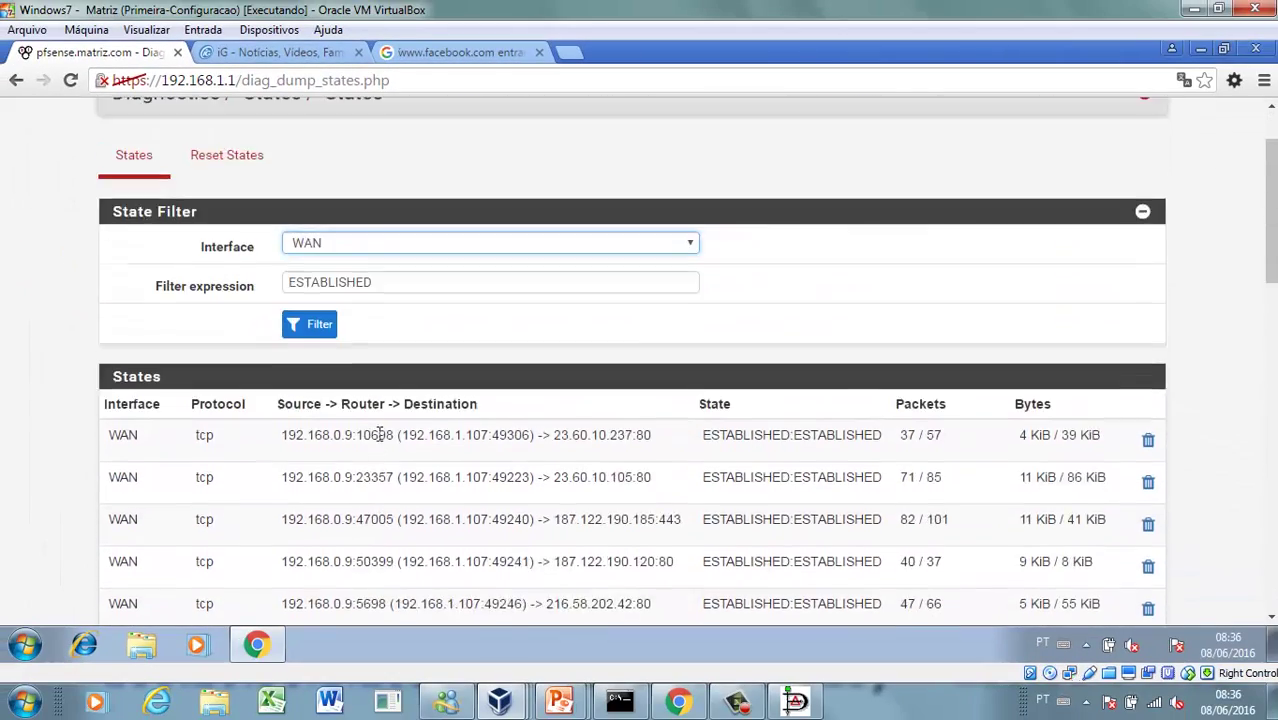
{"action": "scroll", "coordinate": [380, 435], "scroll_direction": "down", "scroll_amount": 8}
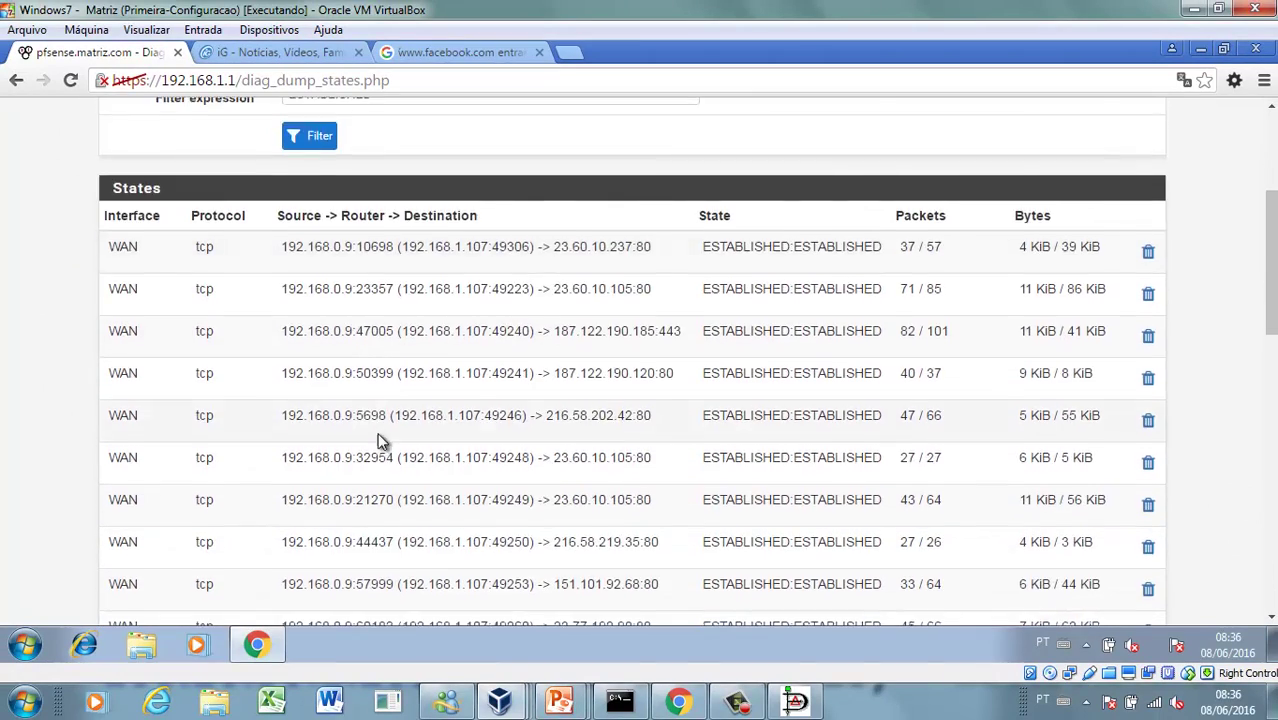
{"action": "scroll", "coordinate": [380, 440], "scroll_direction": "down", "scroll_amount": 5}
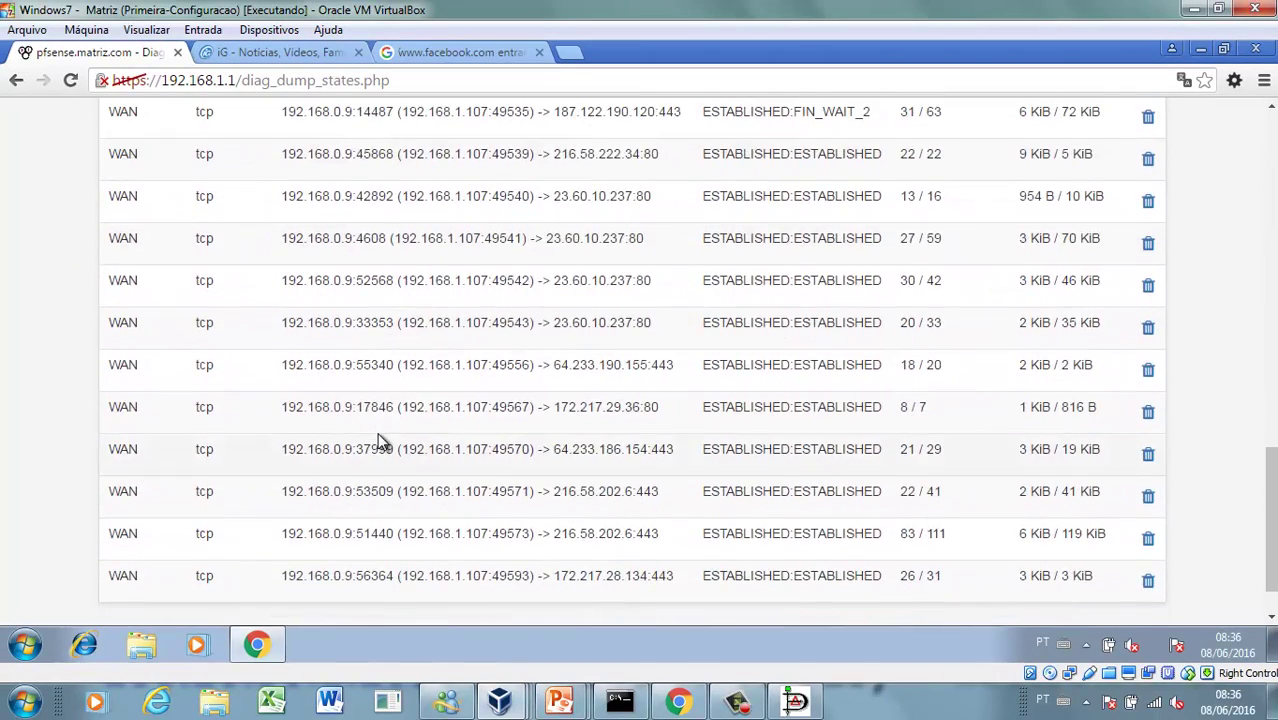
{"action": "scroll", "coordinate": [379, 433], "scroll_direction": "up", "scroll_amount": 1}
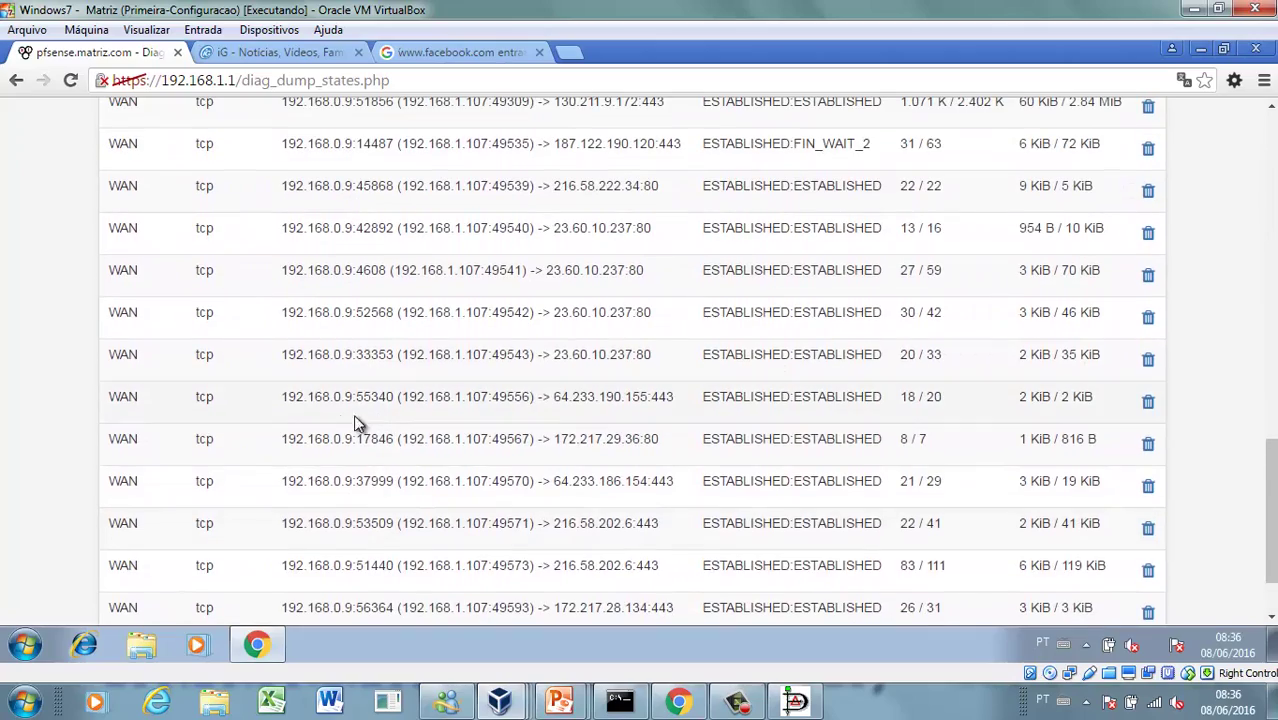
- Highlight the state entry going to 64.233.190.155:443, including its internal address 192.168.1.107 and source port 49556
{"action": "left_click_drag", "start_coordinate": [282, 397], "coordinate": [643, 397]}
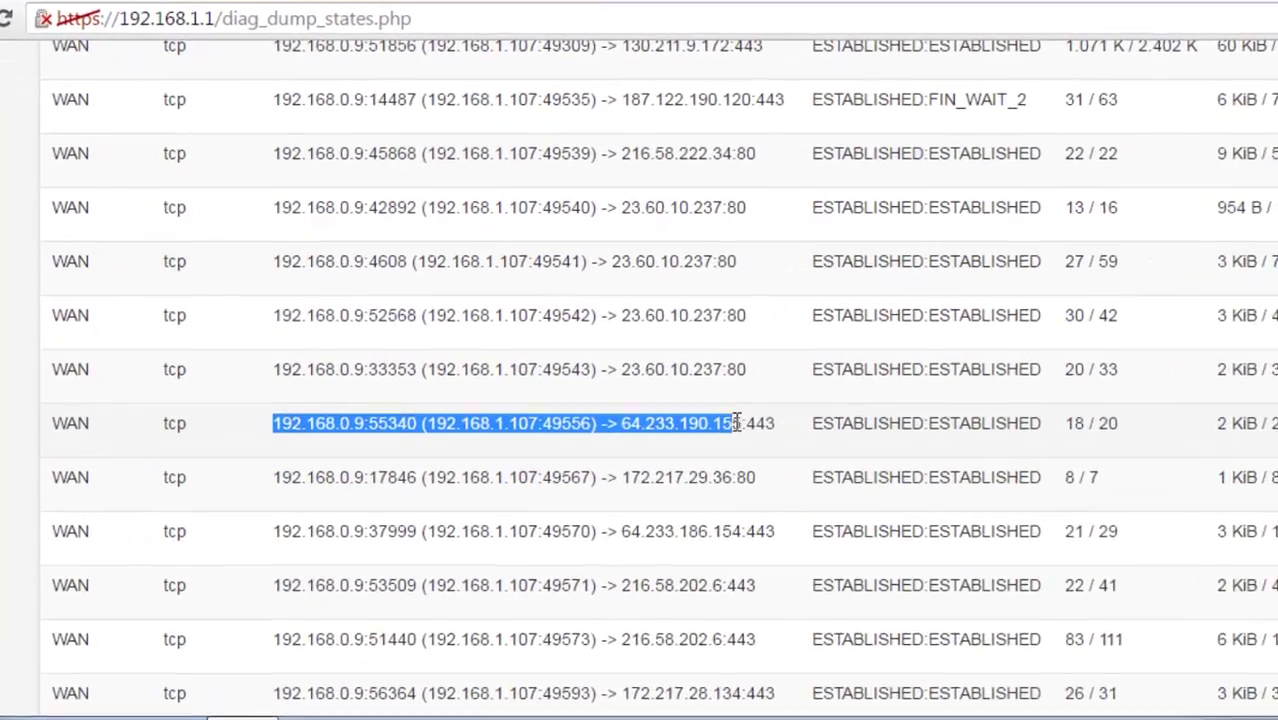
{"action": "left_click_drag", "start_coordinate": [737, 423], "coordinate": [780, 423]}
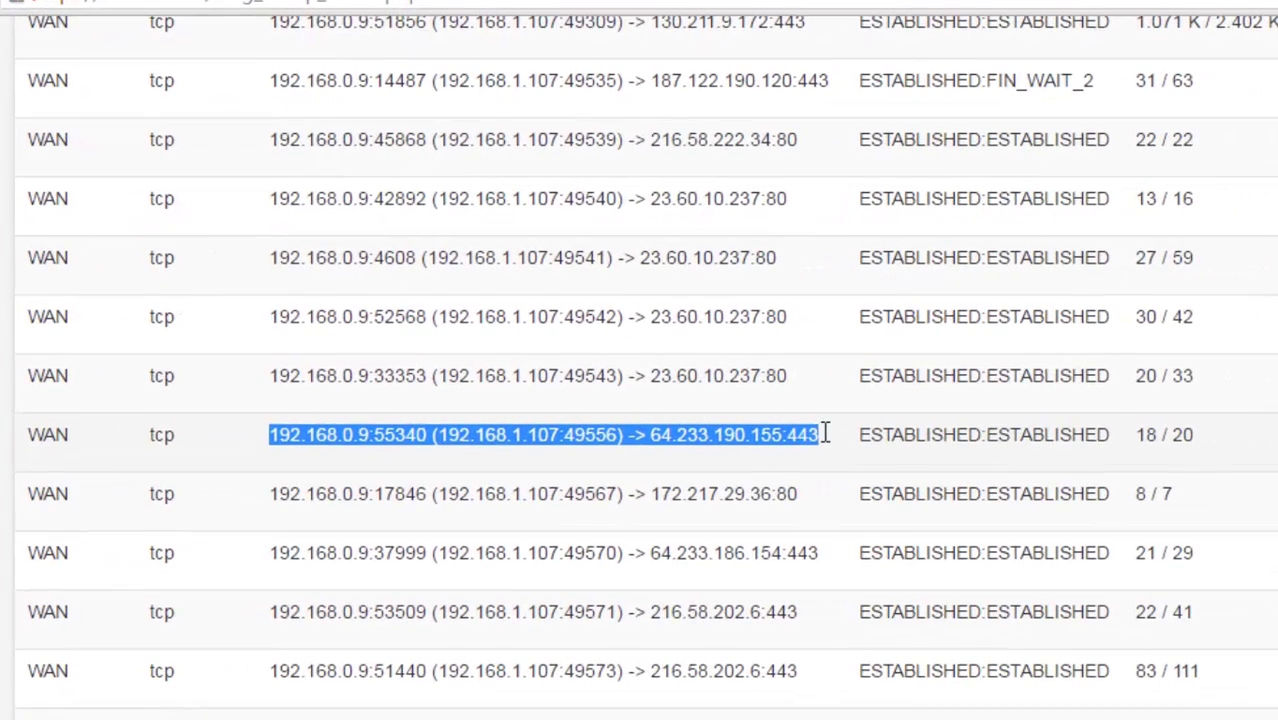
{"action": "left_click", "coordinate": [605, 476]}
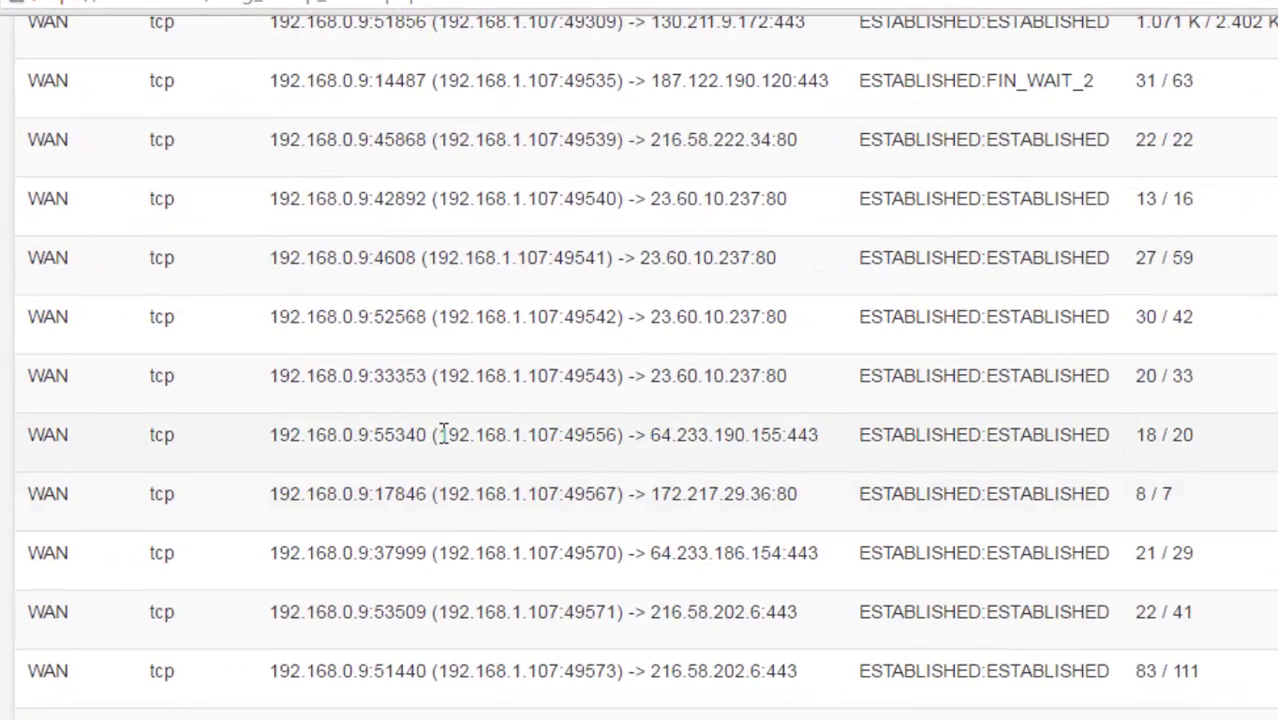
{"action": "left_click_drag", "start_coordinate": [443, 434], "coordinate": [559, 434]}
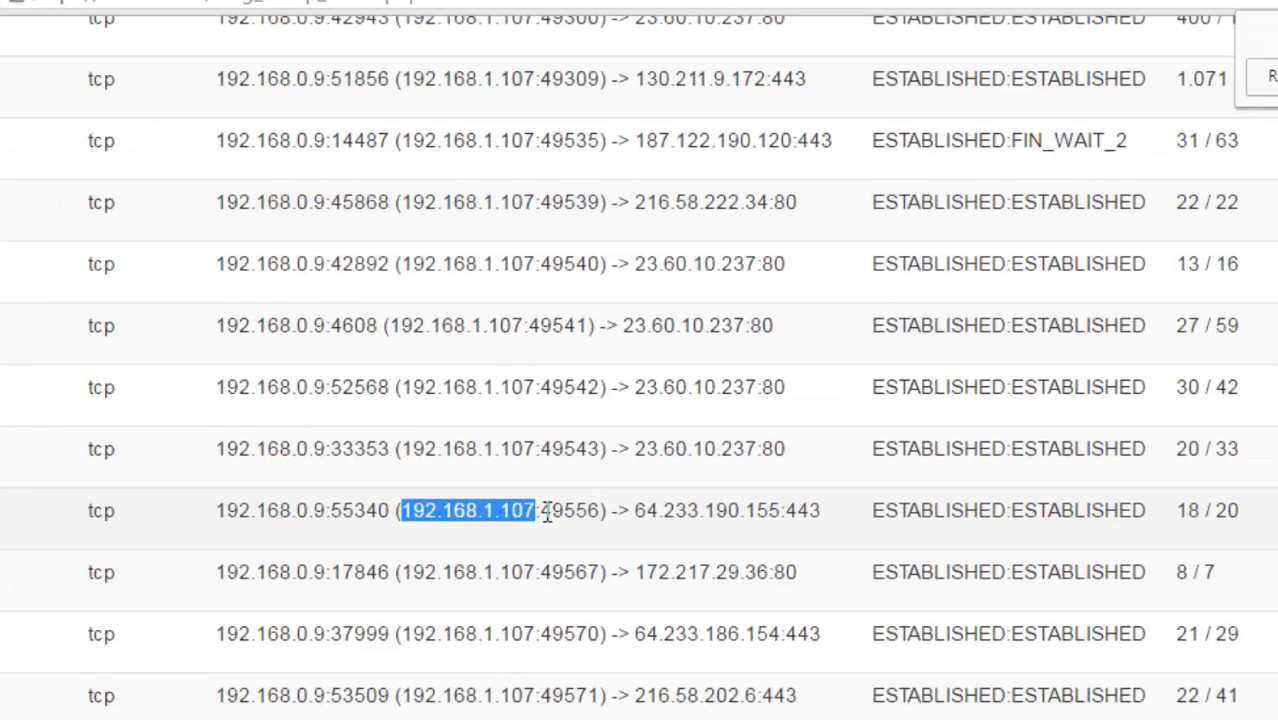
{"action": "left_click_drag", "start_coordinate": [541, 508], "coordinate": [599, 503]}
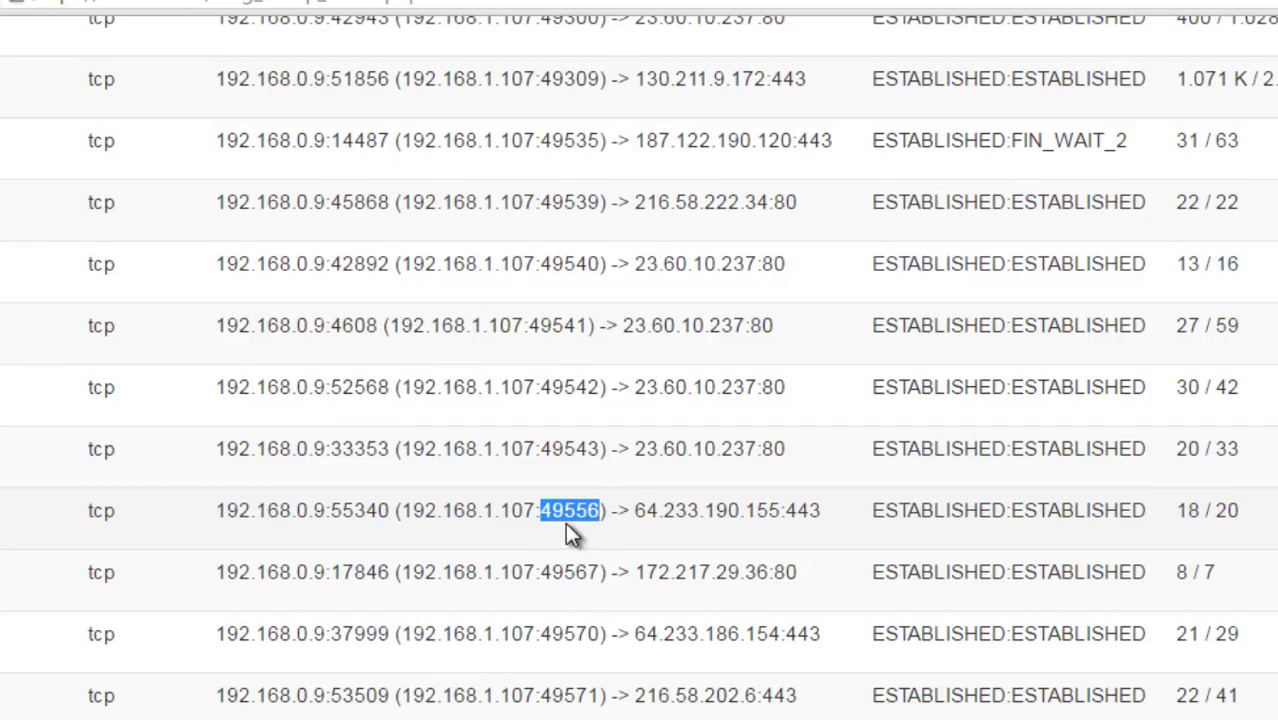
- Highlight the destination port 443, the WAN address 192.168.0.9 and the translated port 55340 in the state entry for 64.233.190.155
{"action": "left_click_drag", "start_coordinate": [618, 512], "coordinate": [780, 511]}
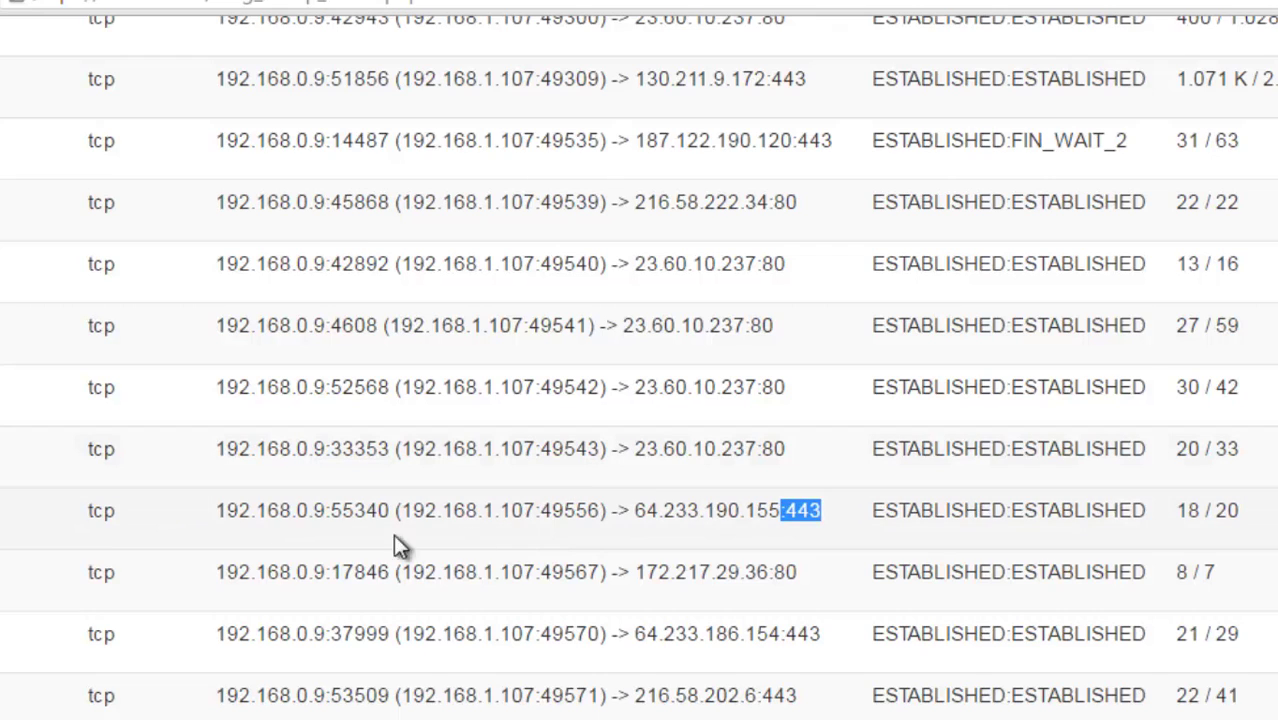
{"action": "left_click_drag", "start_coordinate": [216, 511], "coordinate": [327, 507]}
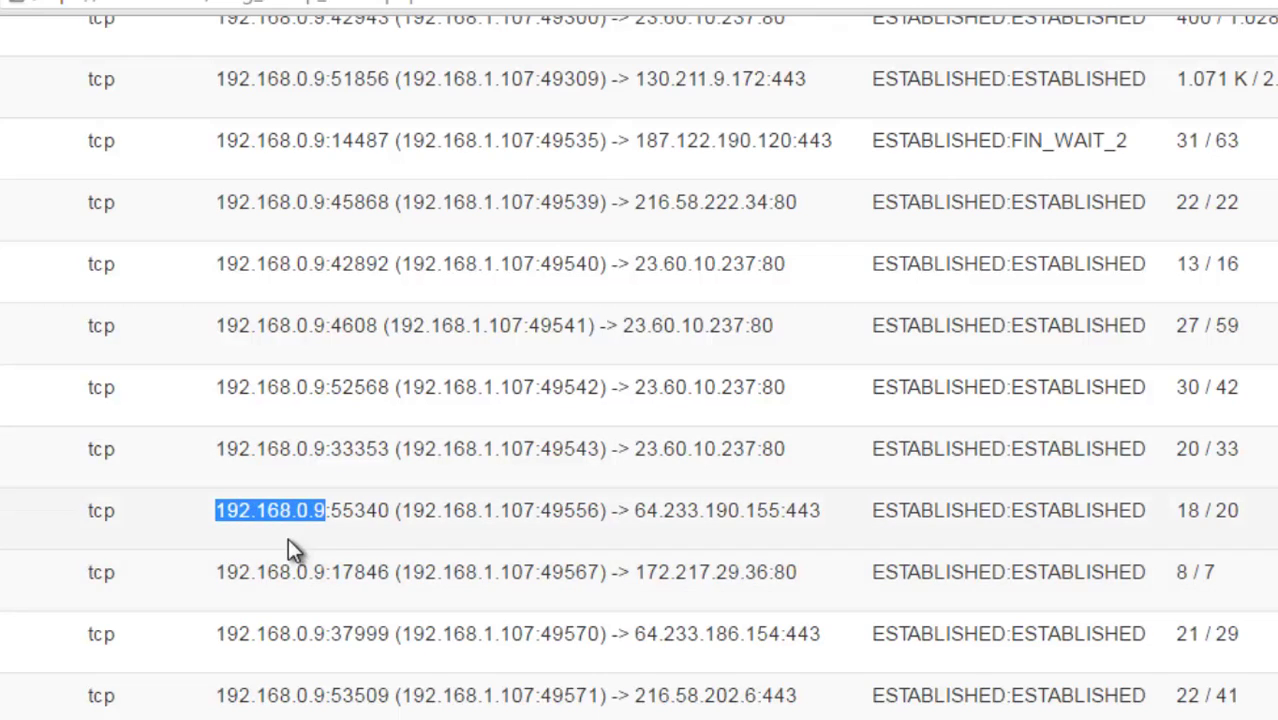
{"action": "left_click_drag", "start_coordinate": [331, 511], "coordinate": [389, 508]}
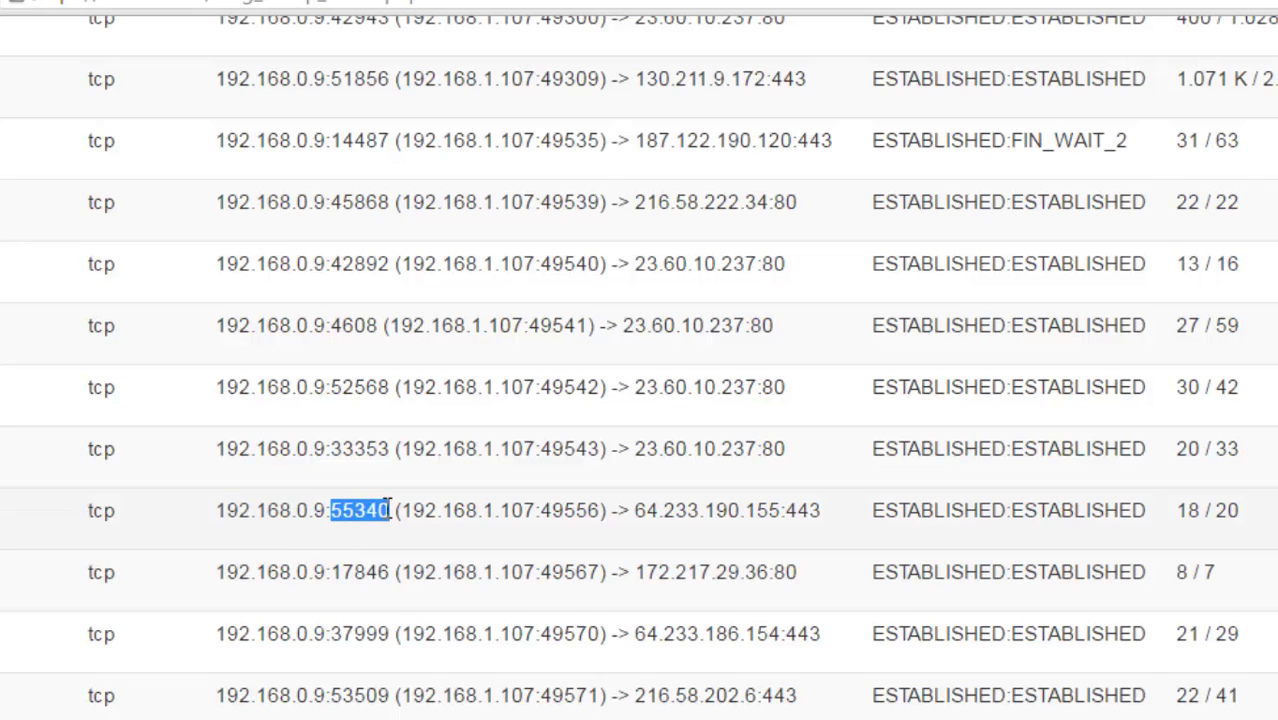
{"action": "left_click_drag", "start_coordinate": [222, 510], "coordinate": [333, 500]}
{"action": "left_click", "coordinate": [246, 512]}
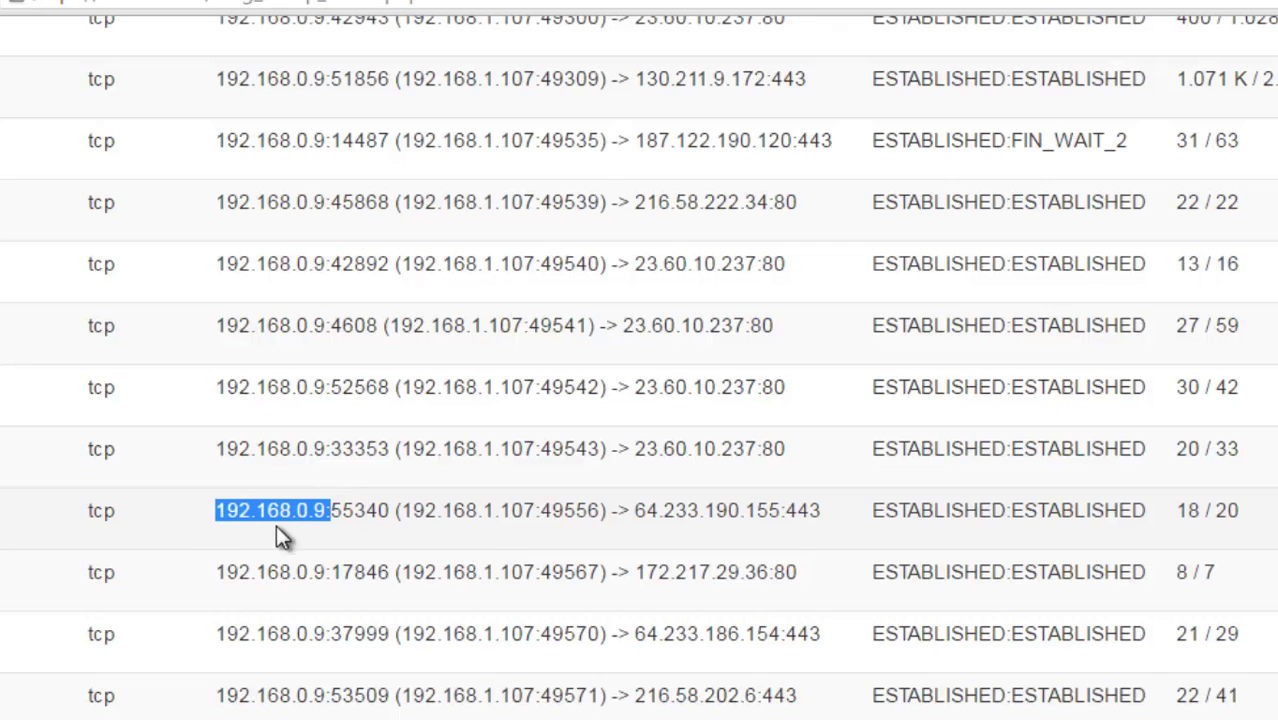
{"action": "left_click", "coordinate": [200, 505]}
{"action": "left_click_drag", "start_coordinate": [220, 510], "coordinate": [330, 520]}
{"action": "left_click", "coordinate": [285, 508]}
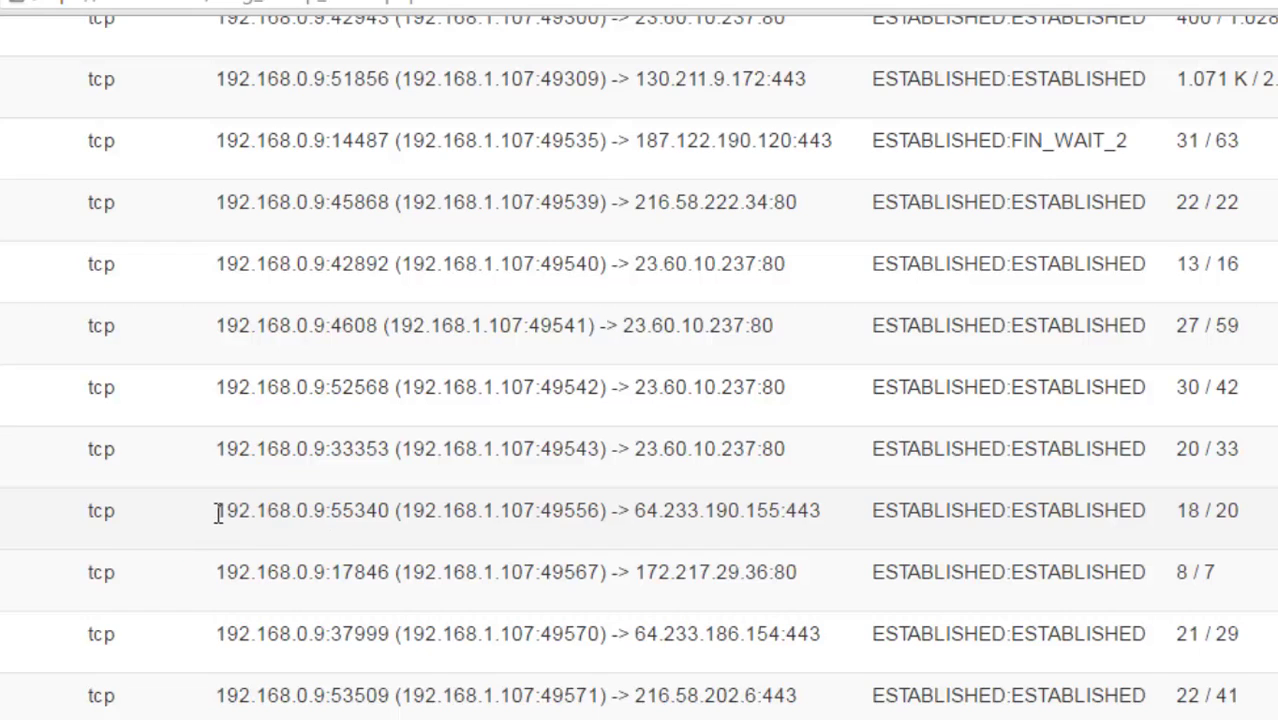
{"action": "left_click_drag", "start_coordinate": [217, 512], "coordinate": [343, 505]}
{"action": "left_click", "coordinate": [383, 538]}
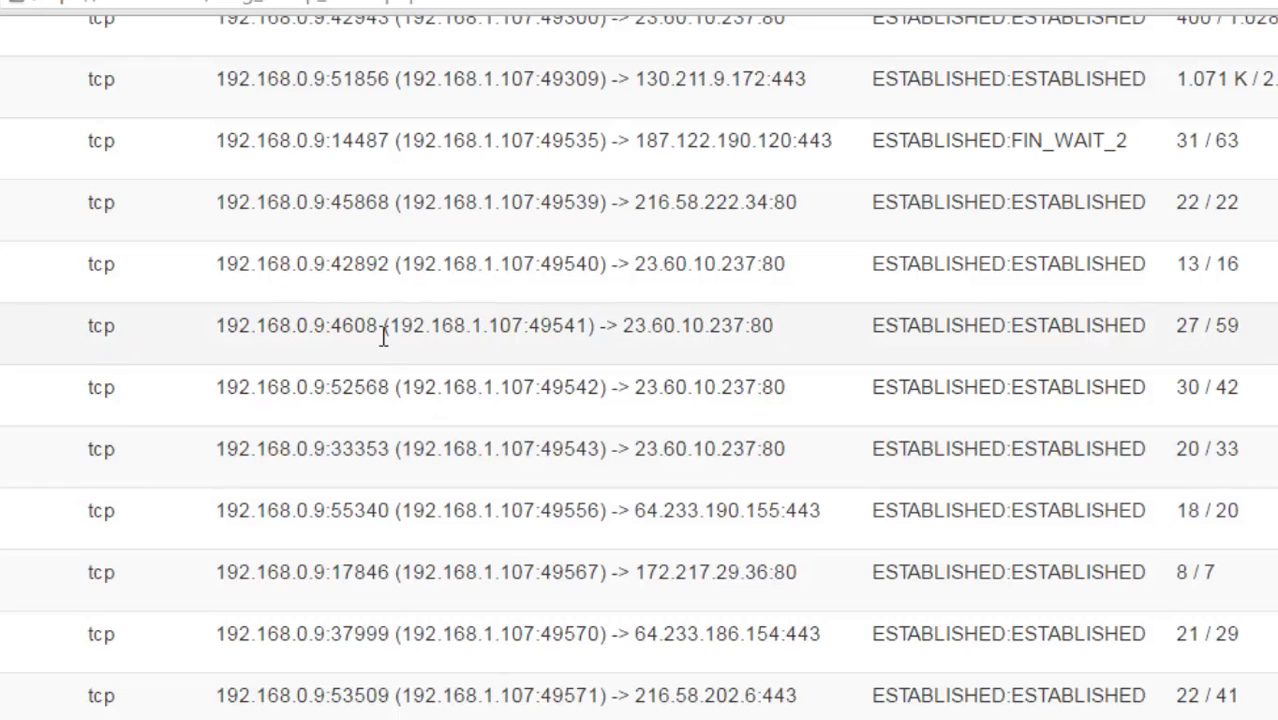
- Highlight the internal client address 192.168.1.107 in several other WAN state entries to compare their sources
{"action": "left_click_drag", "start_coordinate": [401, 325], "coordinate": [521, 321]}
{"action": "left_click_drag", "start_coordinate": [403, 264], "coordinate": [541, 262]}
{"action": "left_click_drag", "start_coordinate": [400, 203], "coordinate": [527, 203]}
{"action": "scroll", "coordinate": [599, 351], "scroll_direction": "down", "scroll_amount": 3}
{"action": "scroll", "coordinate": [600, 355], "scroll_direction": "up", "scroll_amount": 10}
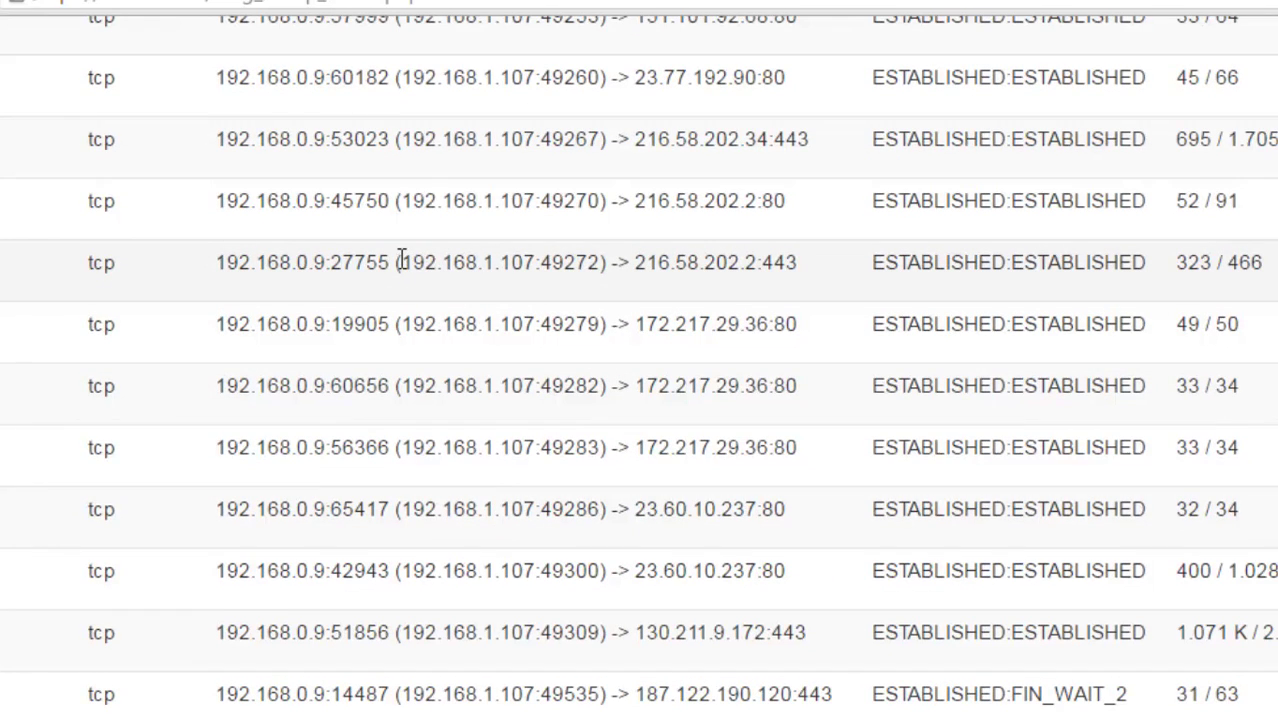
{"action": "left_click_drag", "start_coordinate": [410, 262], "coordinate": [531, 260]}
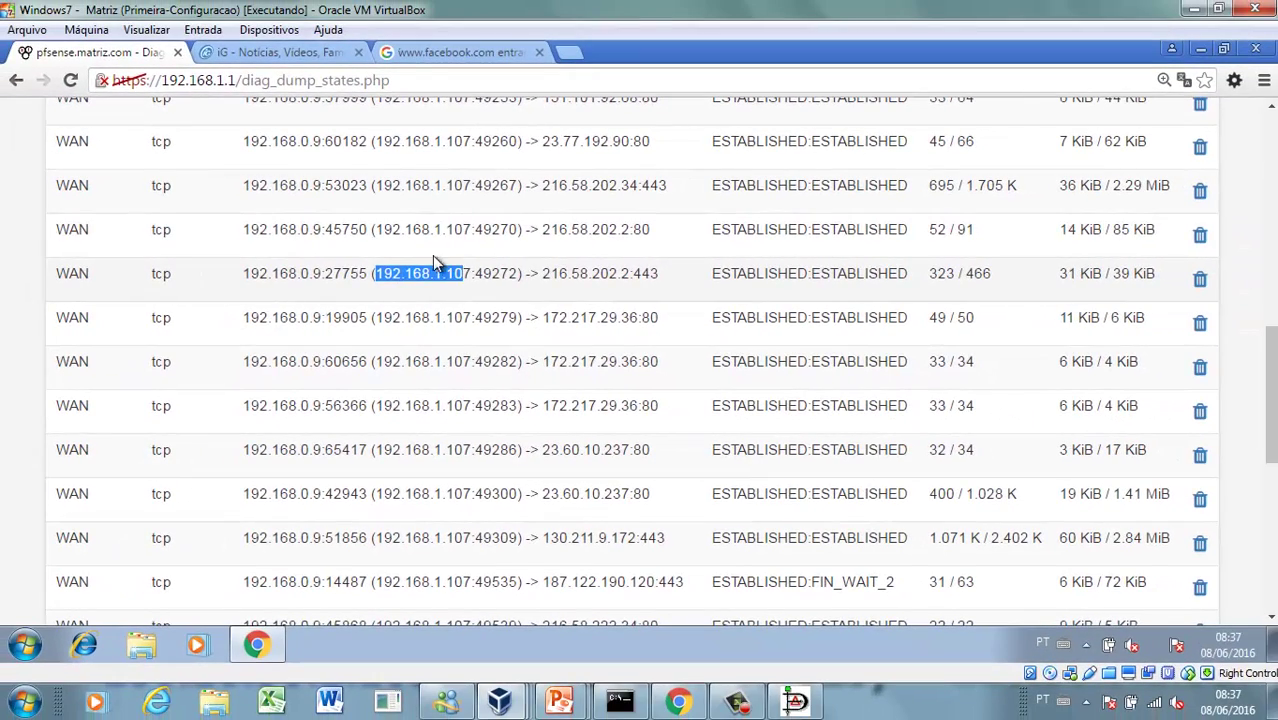
{"action": "left_click_drag", "start_coordinate": [374, 229], "coordinate": [471, 229]}
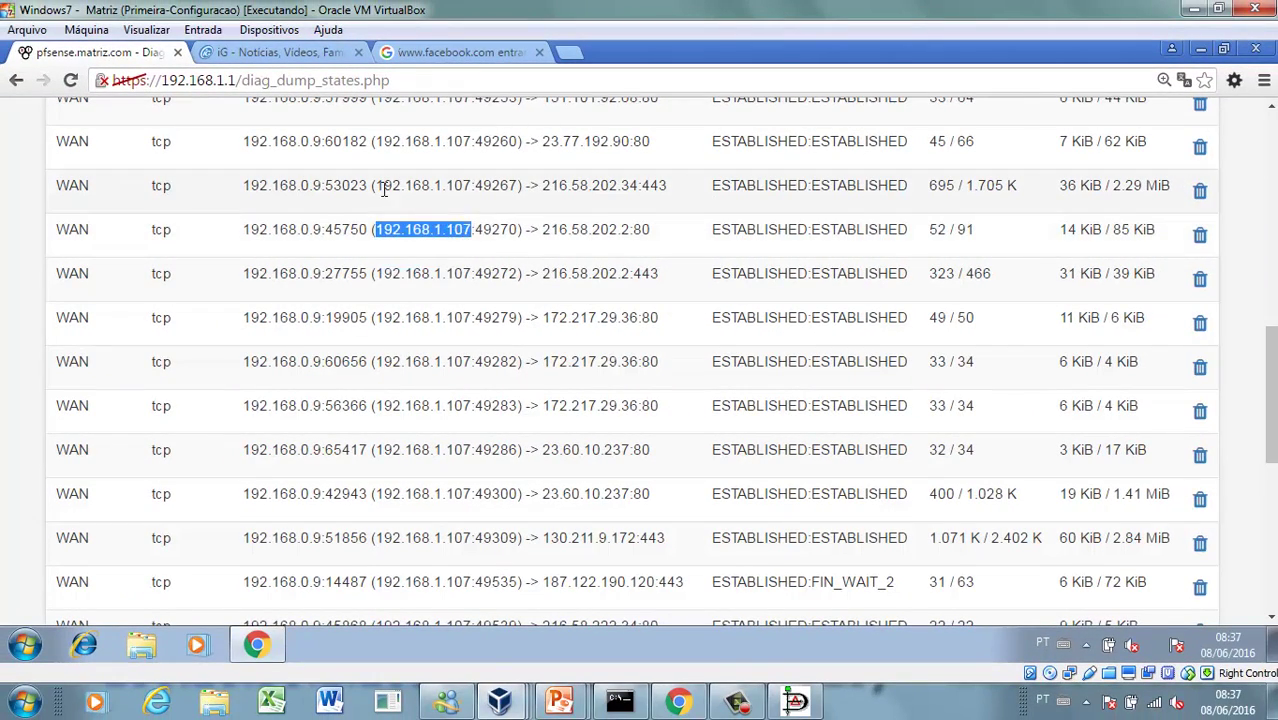
{"action": "left_click_drag", "start_coordinate": [384, 189], "coordinate": [447, 187]}
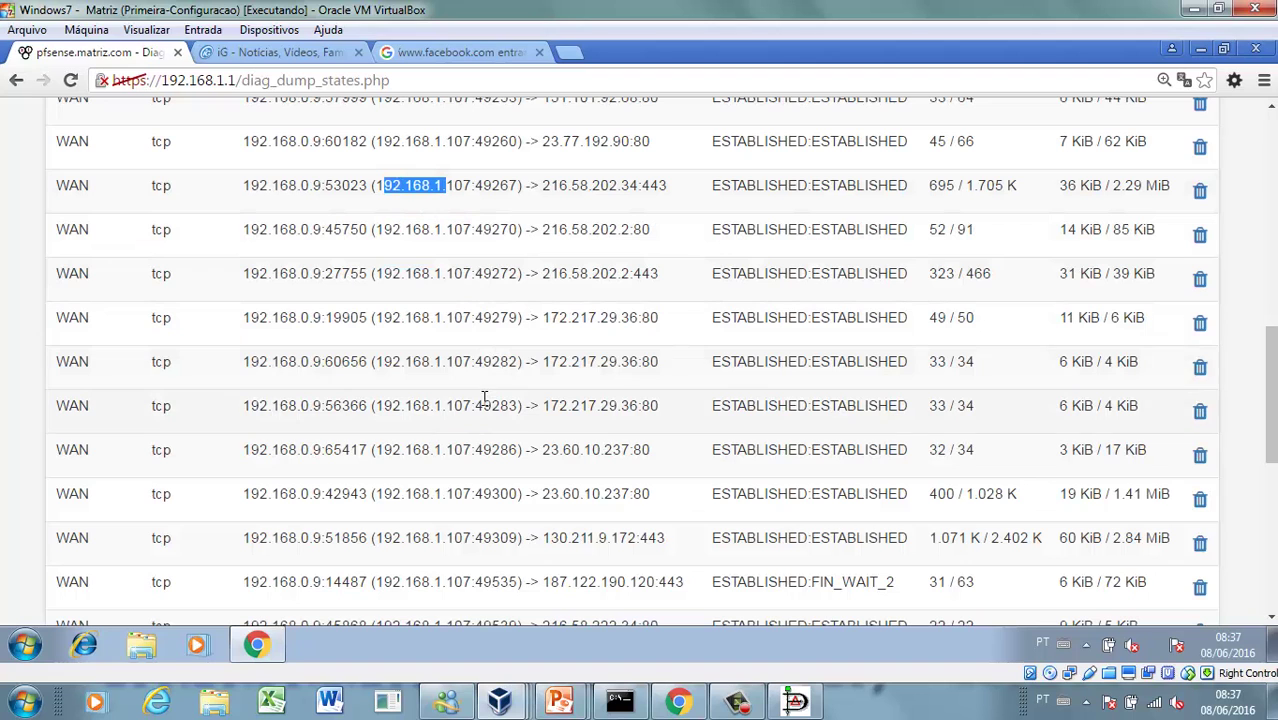
{"action": "scroll", "coordinate": [484, 396], "scroll_direction": "up", "scroll_amount": 4}
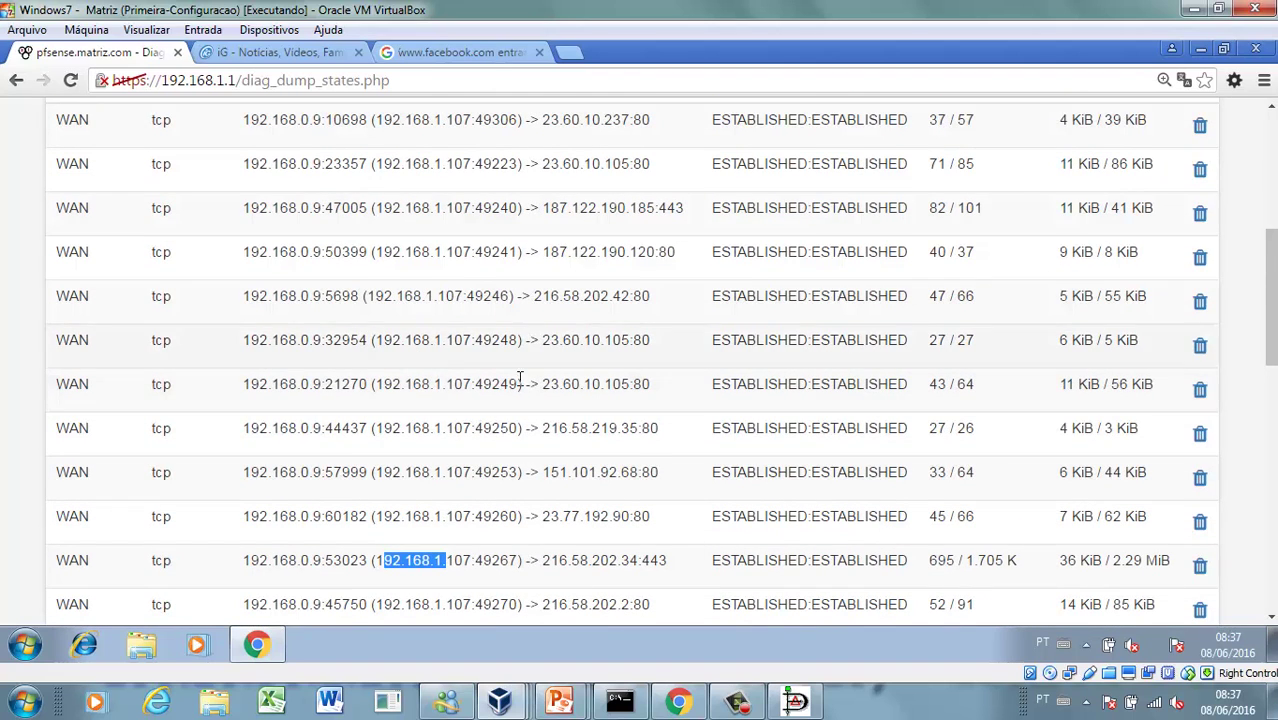
- Show the internet sharing slide with the NAT, source and destination IP example in PowerPoint, and return to the State Filter in the virtual machine
{"action": "mouse_move", "coordinate": [575, 702]}
{"action": "left_click", "coordinate": [668, 600]}
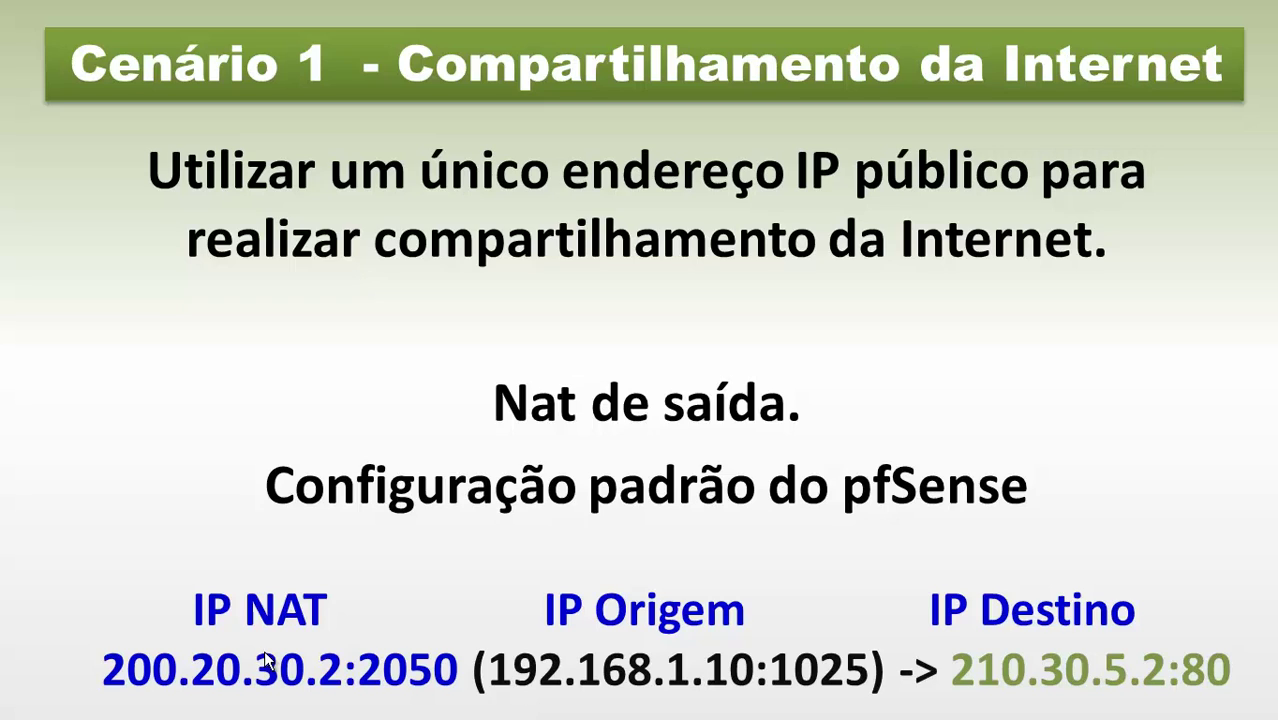
{"action": "key", "text": "alt+Tab"}
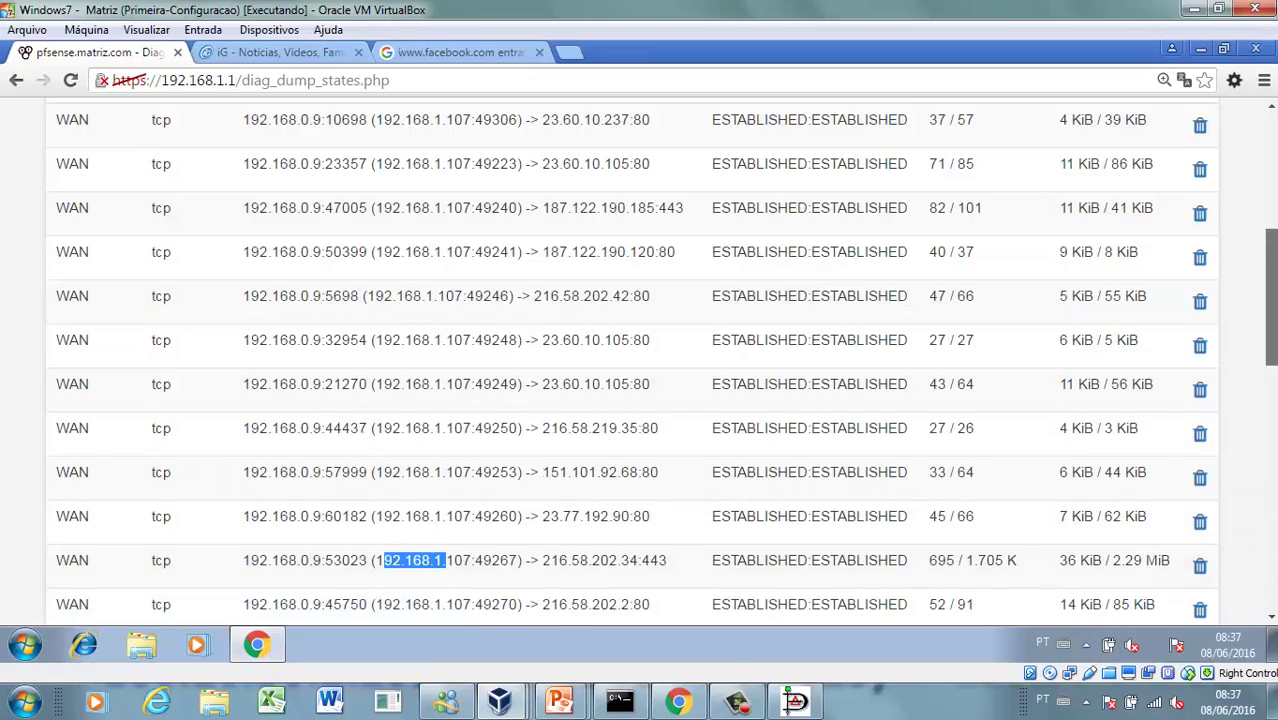
{"action": "left_click_drag", "start_coordinate": [1266, 345], "coordinate": [1261, 230]}
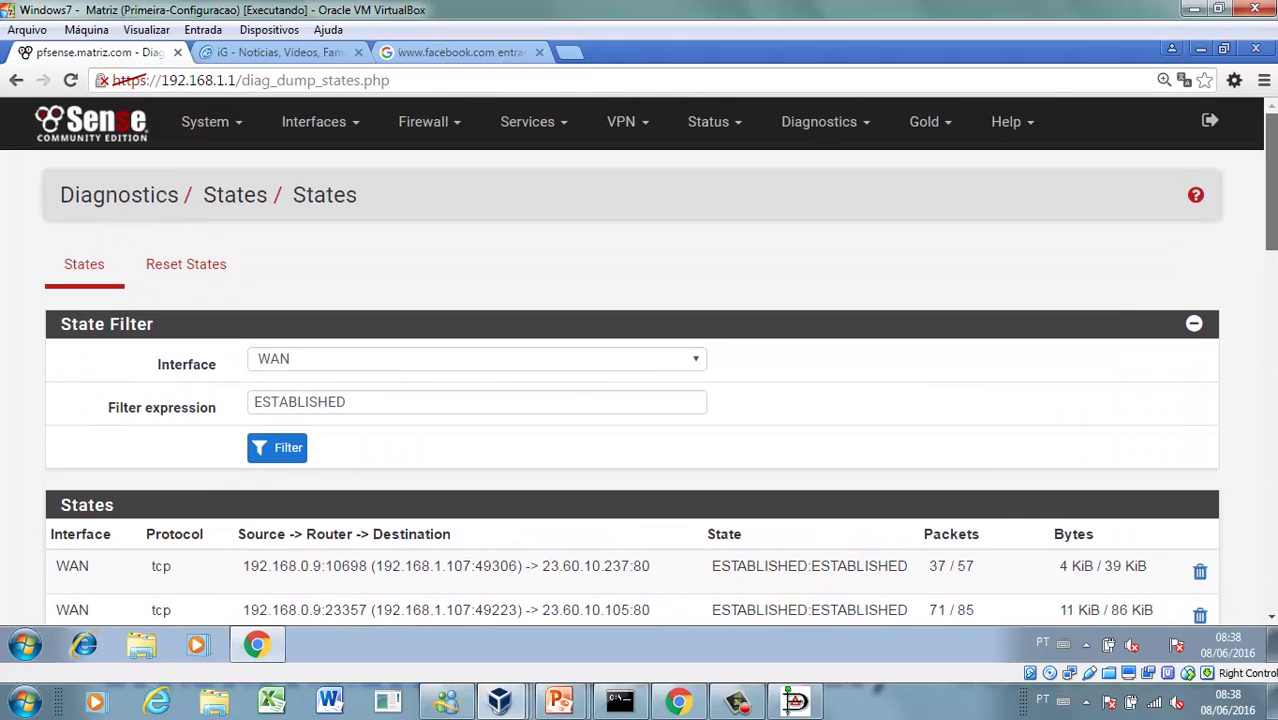
{"action": "scroll", "coordinate": [790, 524], "scroll_direction": "down", "scroll_amount": 1}
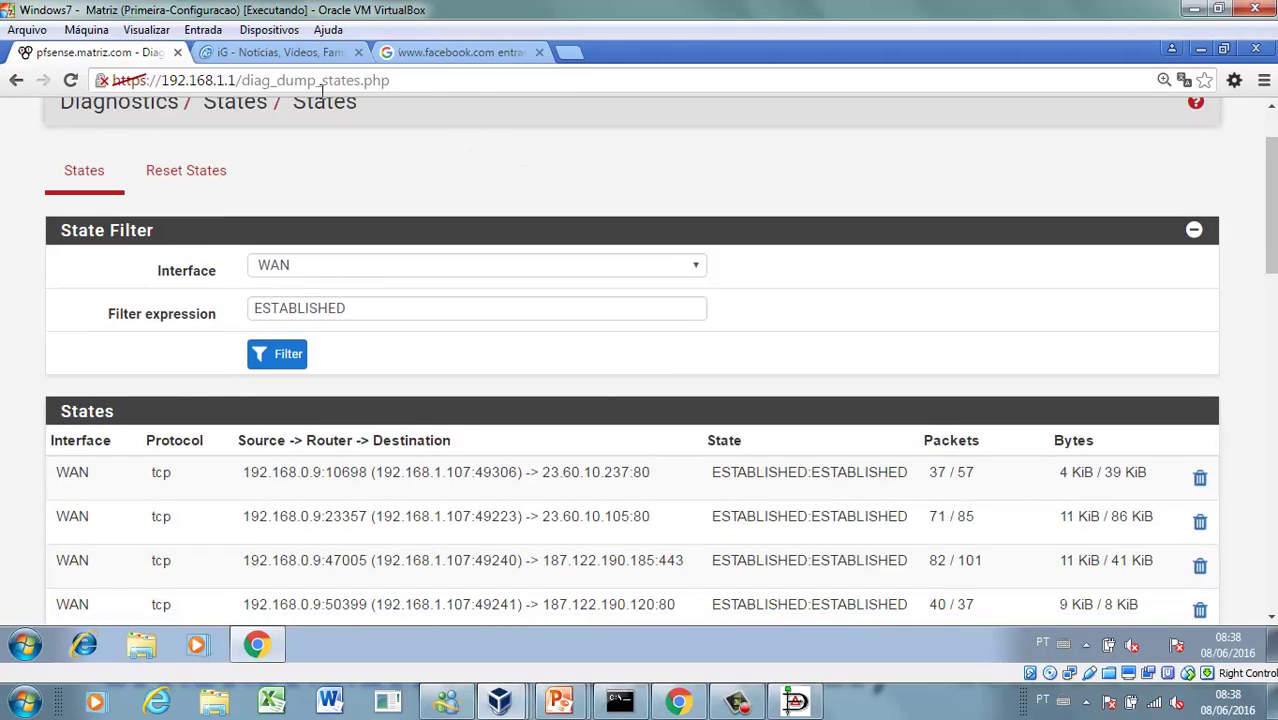
{"action": "left_click", "coordinate": [308, 55]}
{"action": "scroll", "coordinate": [927, 500], "scroll_direction": "down", "scroll_amount": 3}
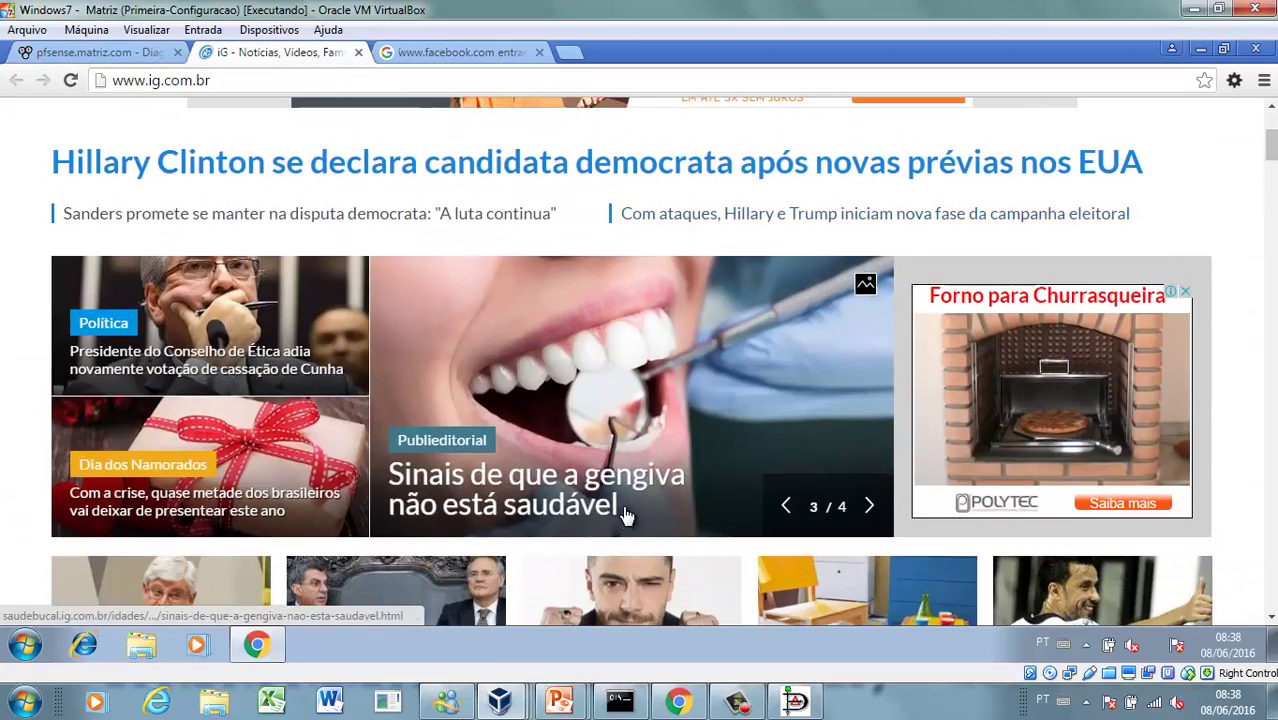
{"action": "scroll", "coordinate": [624, 514], "scroll_direction": "down", "scroll_amount": 5}
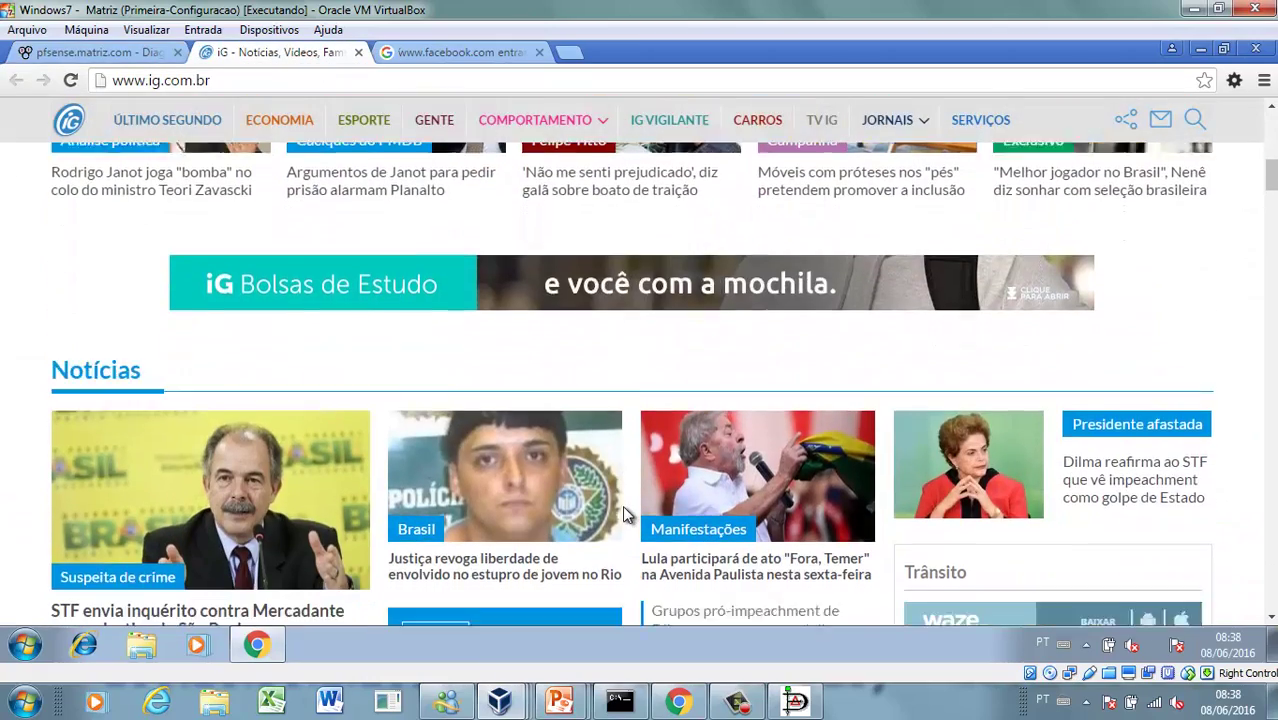
{"action": "scroll", "coordinate": [622, 505], "scroll_direction": "down", "scroll_amount": 3}
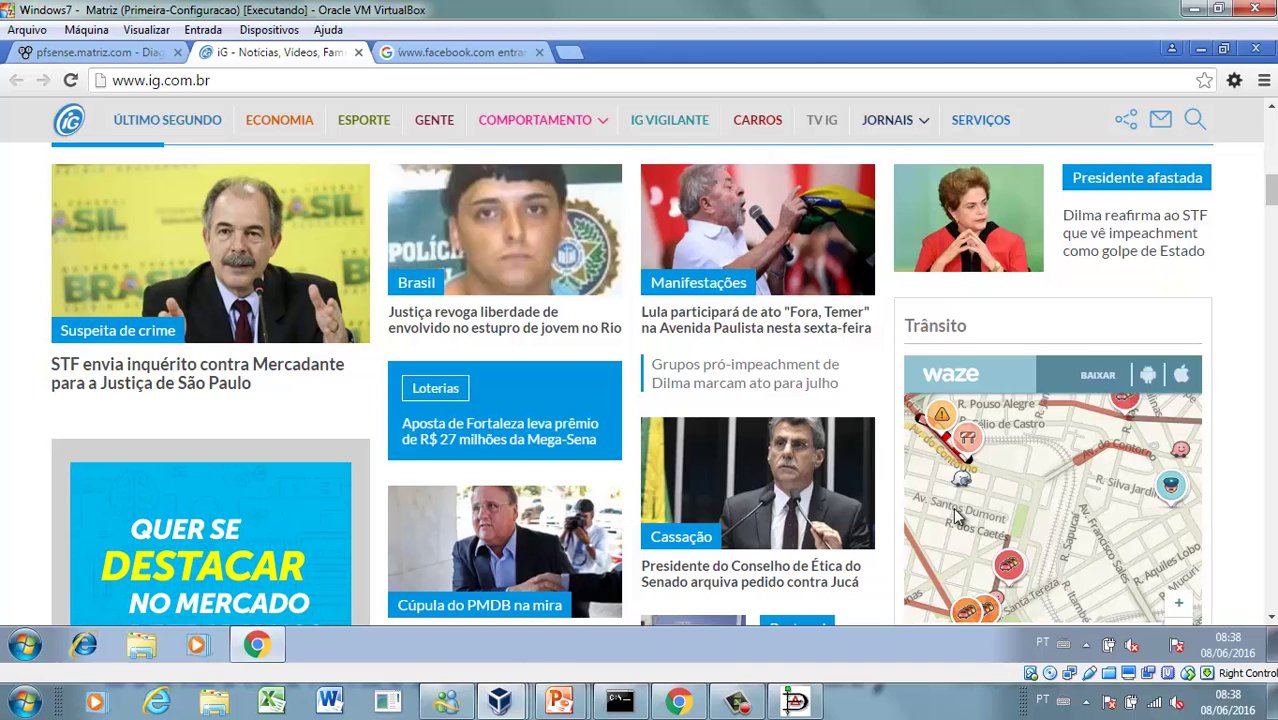
{"action": "scroll", "coordinate": [955, 515], "scroll_direction": "down", "scroll_amount": 3}
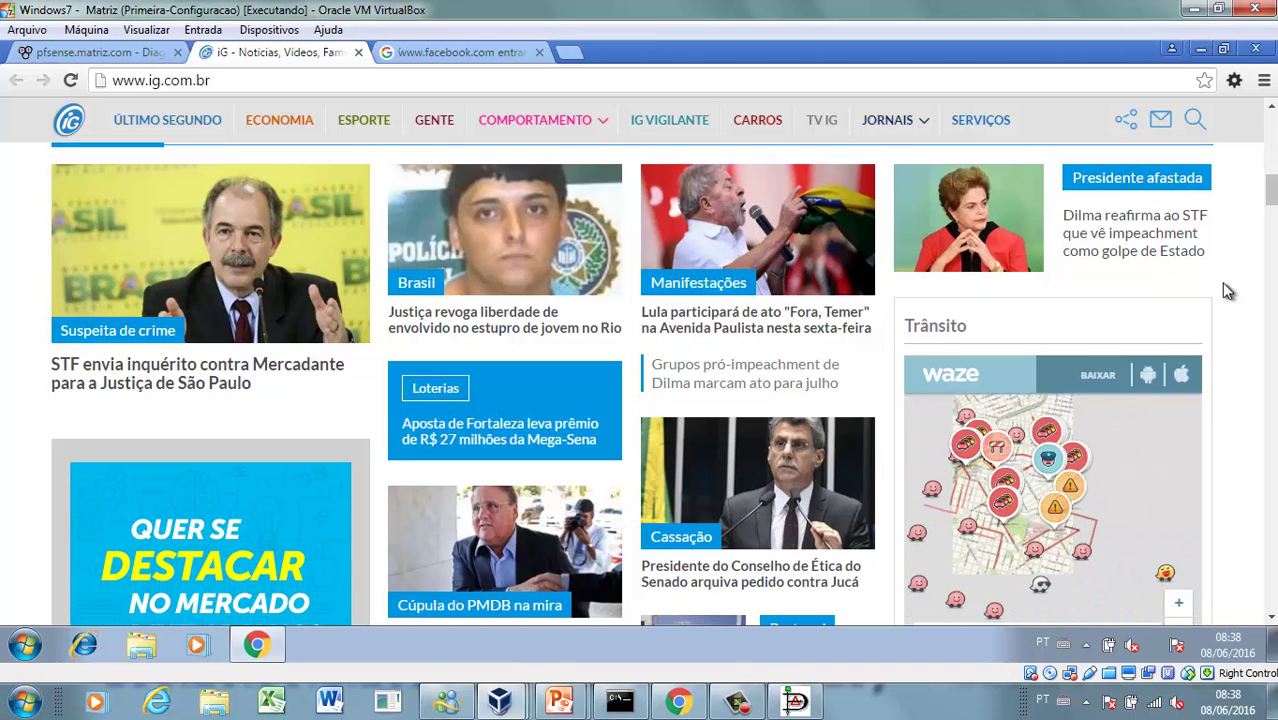
{"action": "mouse_move", "coordinate": [1270, 195]}
{"action": "left_mouse_down"}
{"action": "mouse_move", "coordinate": [1271, 285]}
{"action": "mouse_move", "coordinate": [1268, 197]}
{"action": "left_mouse_up"}
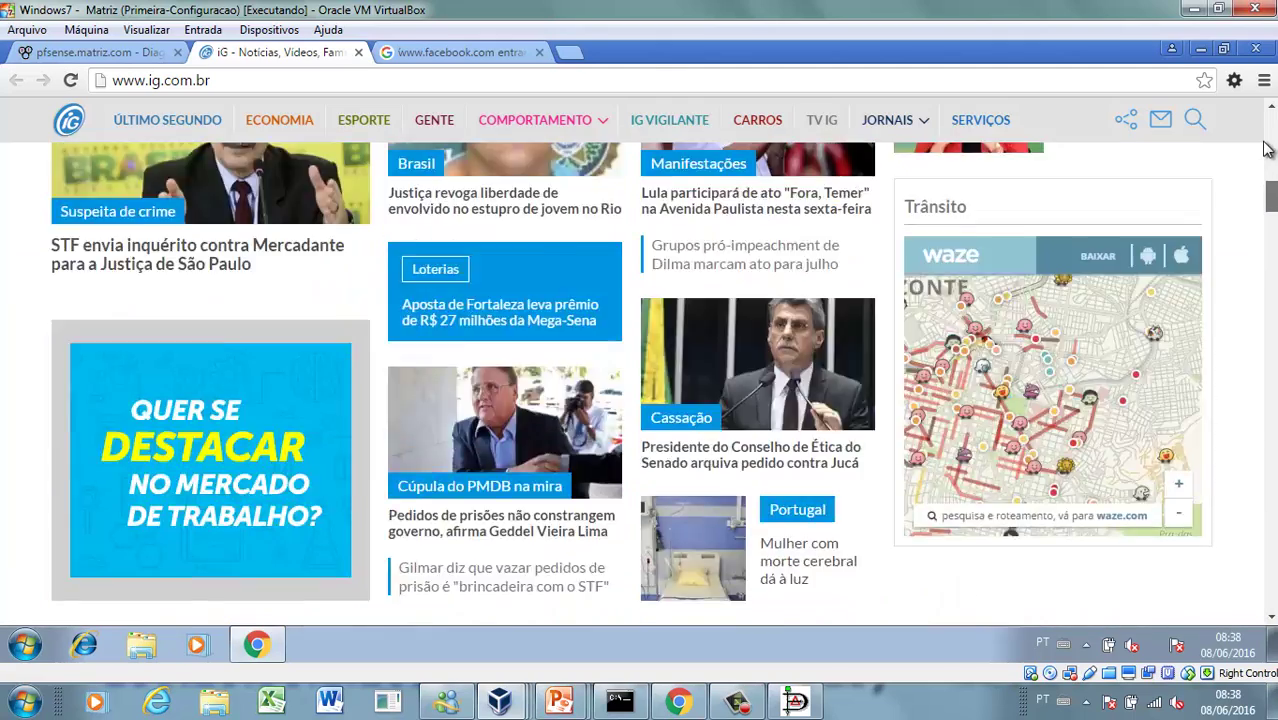
{"action": "left_click_drag", "start_coordinate": [1265, 148], "coordinate": [1266, 125]}
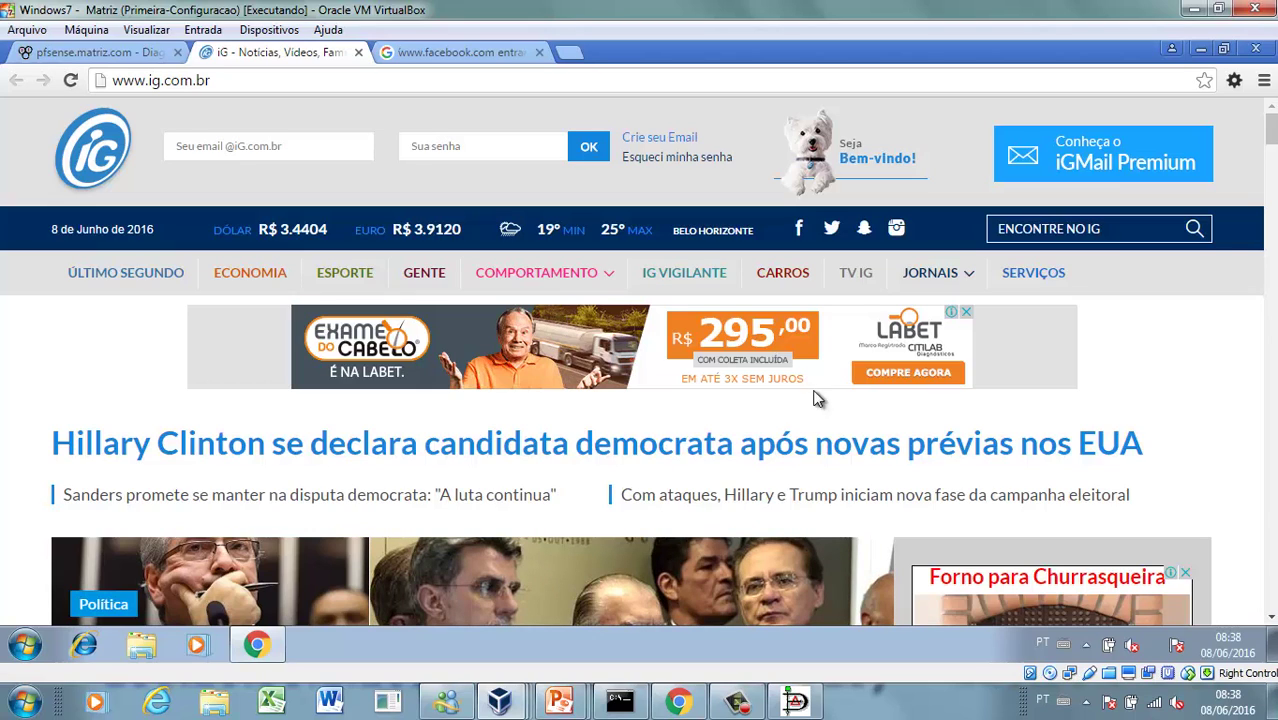
- Return to the pfSense states page and highlight the WAN address 192.168.0.9 in the first state entry
{"action": "left_click", "coordinate": [101, 56]}
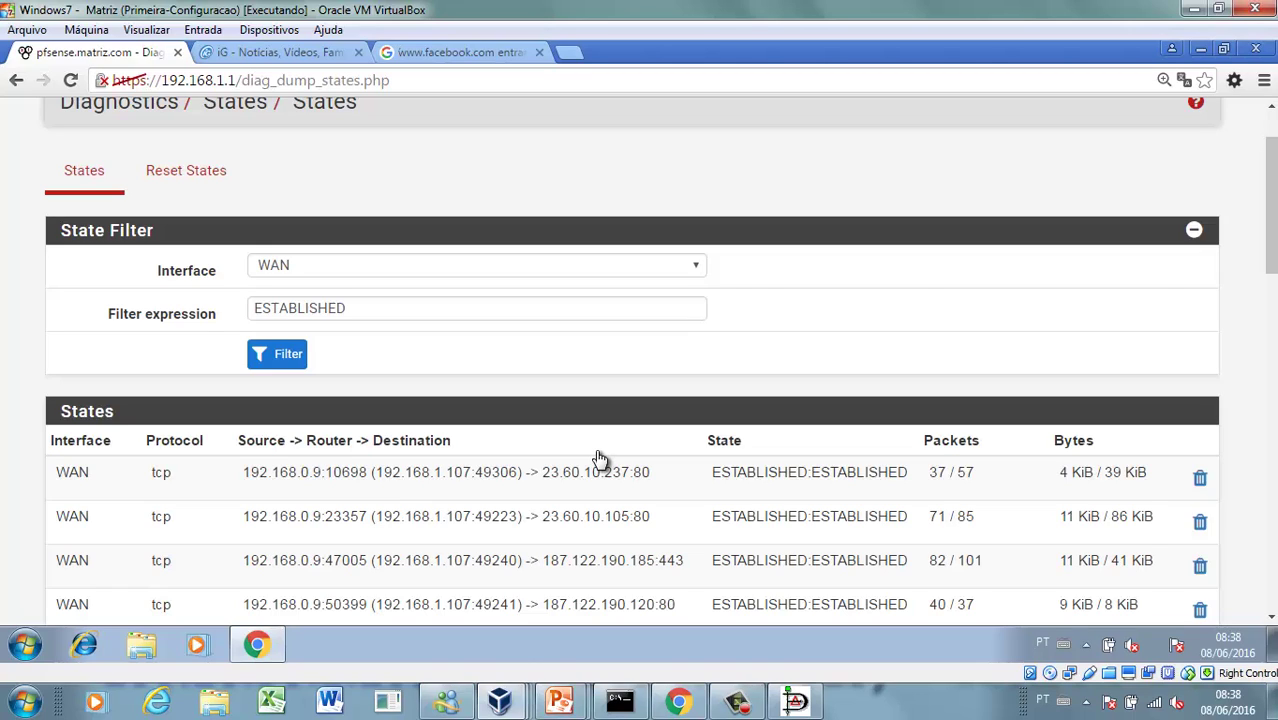
{"action": "left_click_drag", "start_coordinate": [249, 472], "coordinate": [322, 472]}
{"action": "left_click", "coordinate": [264, 477]}
{"action": "left_click_drag", "start_coordinate": [243, 472], "coordinate": [328, 483]}
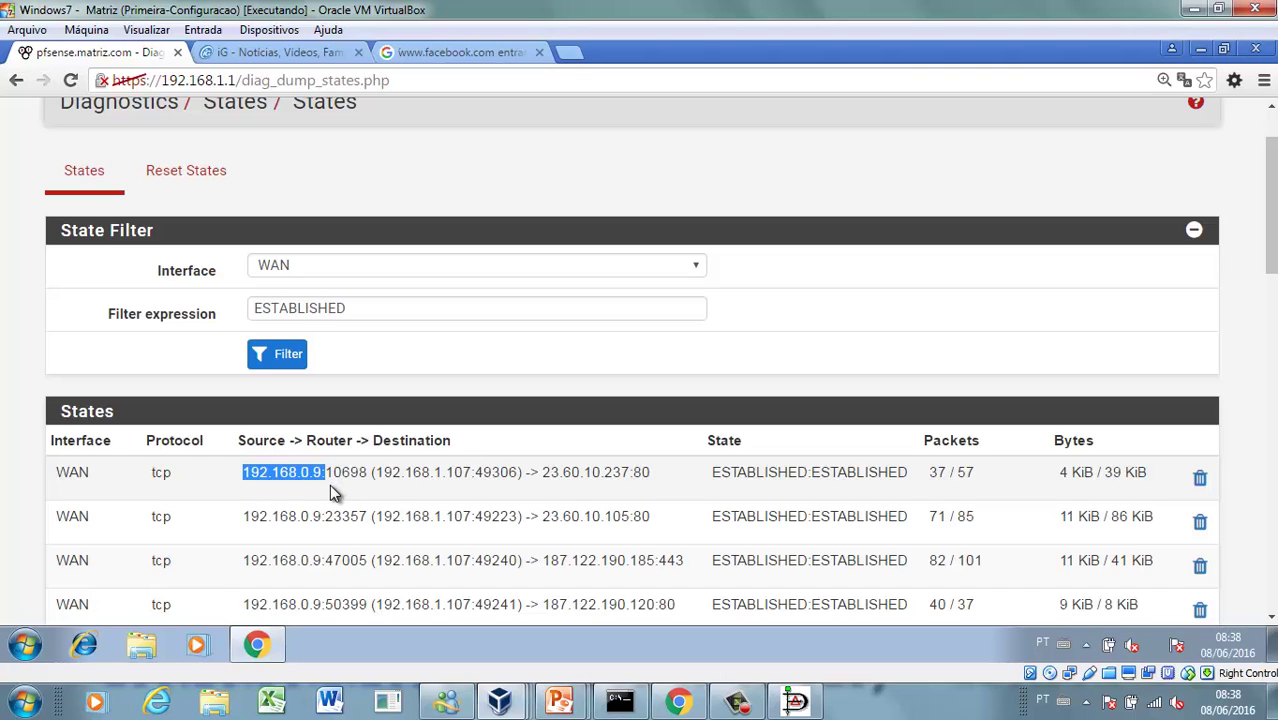
{"action": "left_click", "coordinate": [330, 498]}
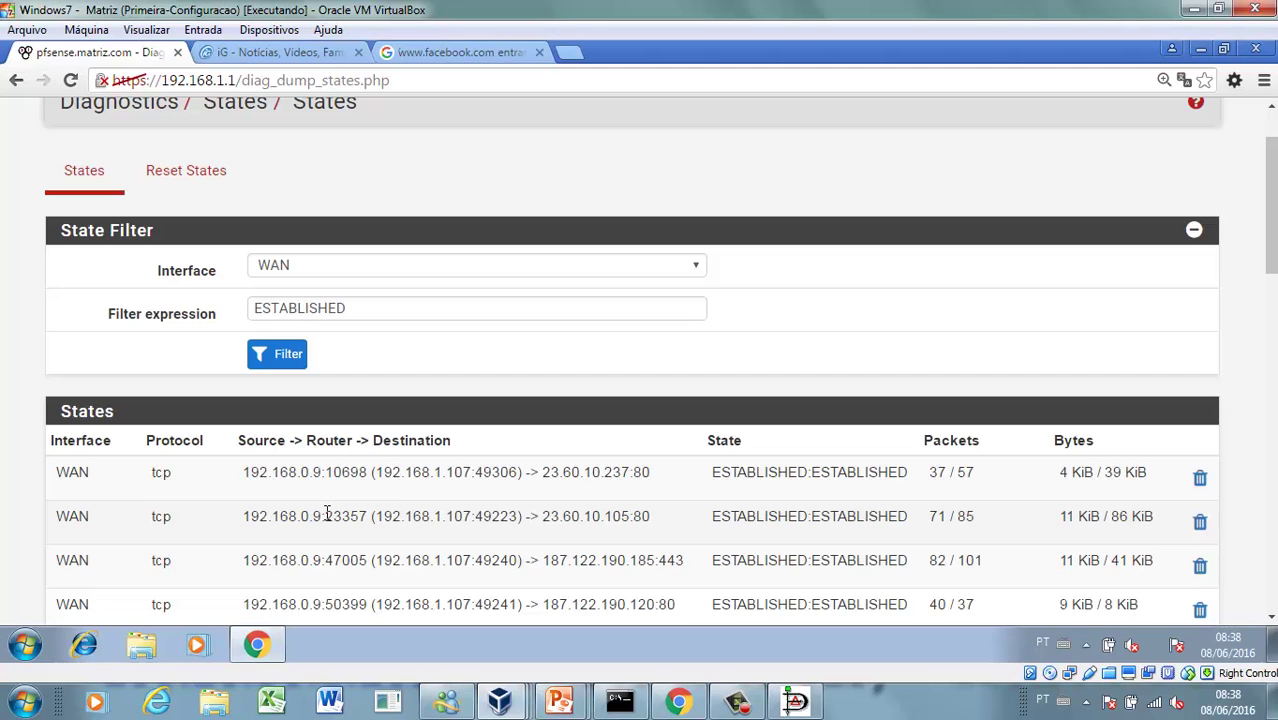
{"action": "scroll", "coordinate": [327, 513], "scroll_direction": "down", "scroll_amount": 2}
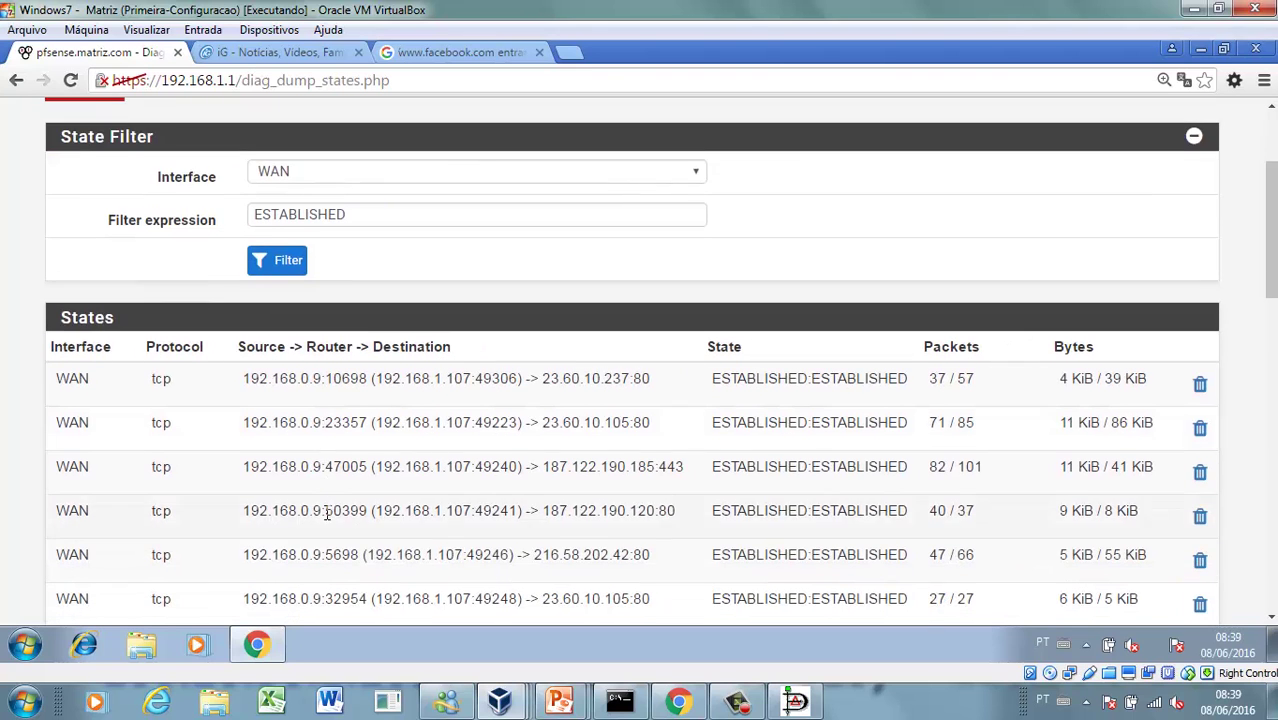
{"action": "scroll", "coordinate": [326, 513], "scroll_direction": "up", "scroll_amount": 3}
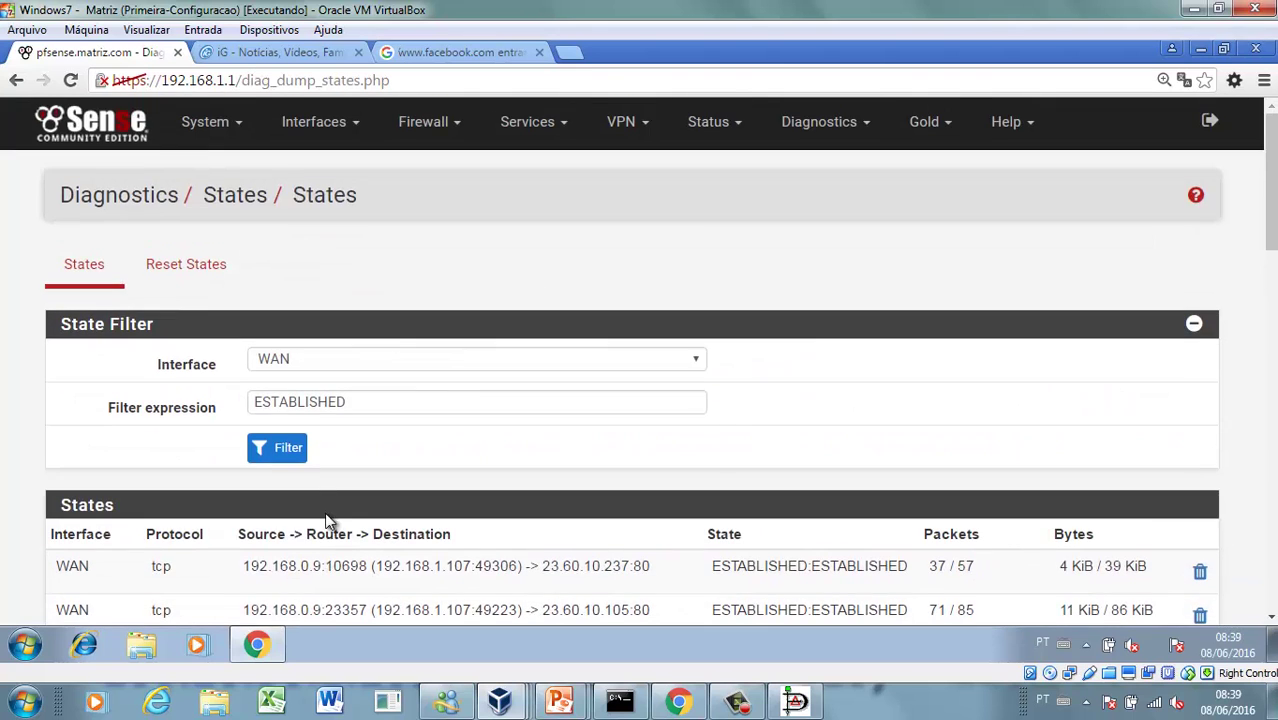
- Open the firewall's Outbound NAT settings and review the mappings, automatic rules and mode options
{"action": "left_click", "coordinate": [460, 140]}
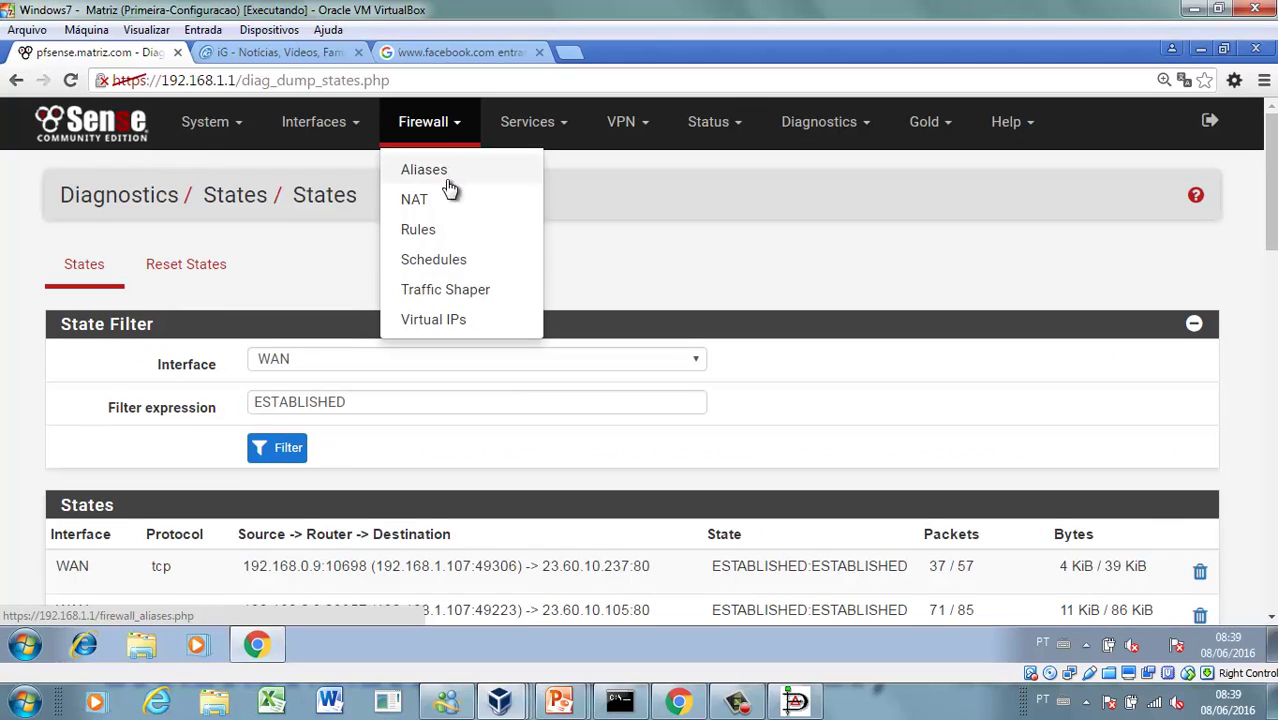
{"action": "left_click", "coordinate": [434, 203]}
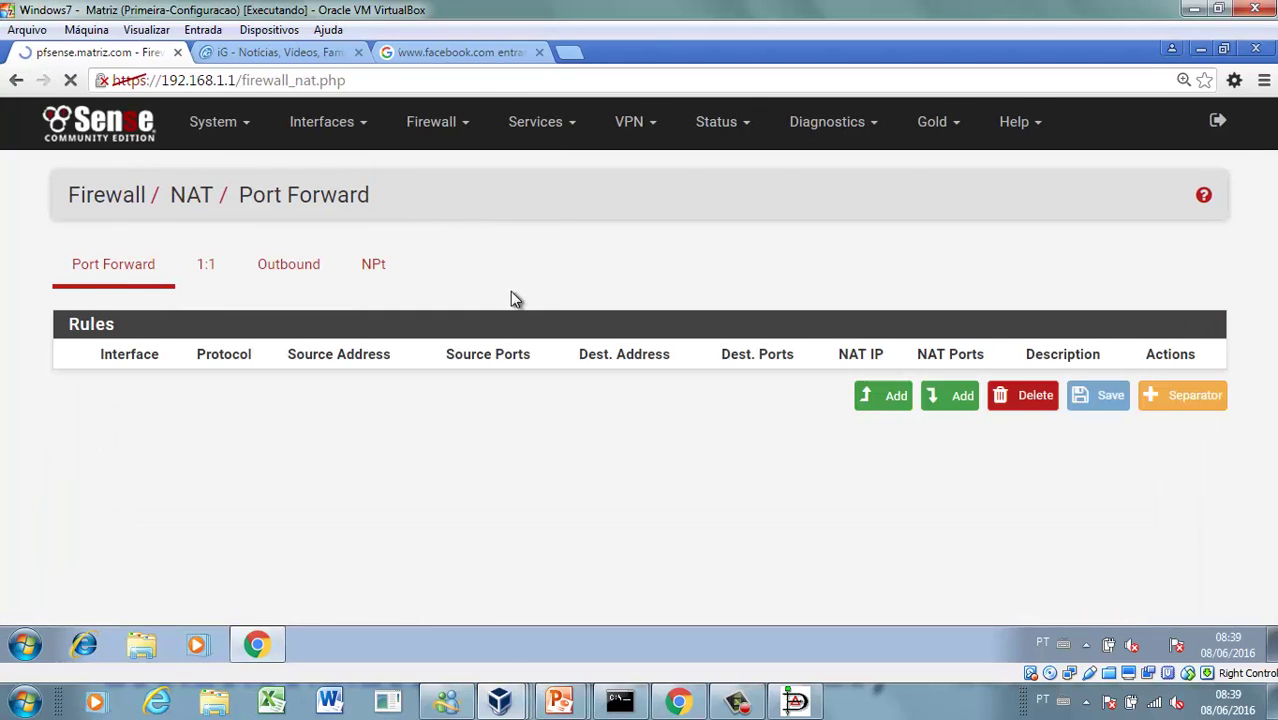
{"action": "left_click", "coordinate": [292, 266]}
{"action": "scroll", "coordinate": [395, 358], "scroll_direction": "down", "scroll_amount": 3}
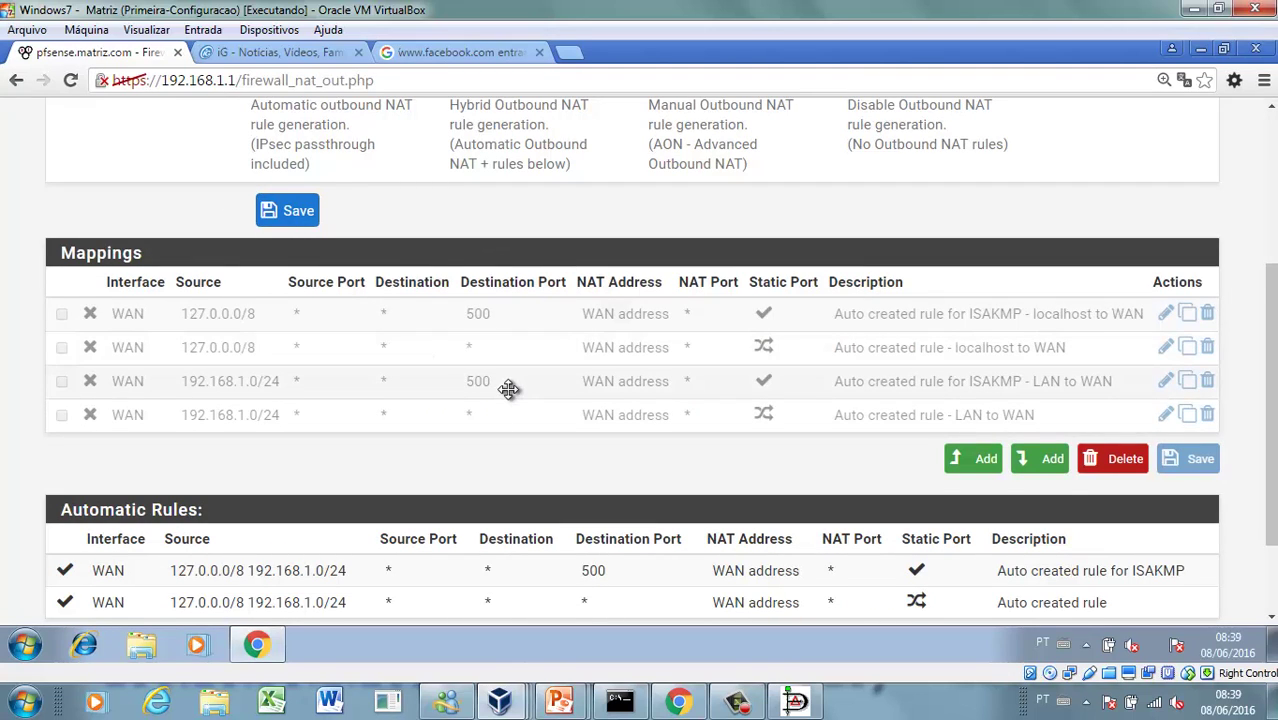
{"action": "scroll", "coordinate": [507, 388], "scroll_direction": "down", "scroll_amount": 2}
{"action": "scroll", "coordinate": [507, 388], "scroll_direction": "up", "scroll_amount": 5}
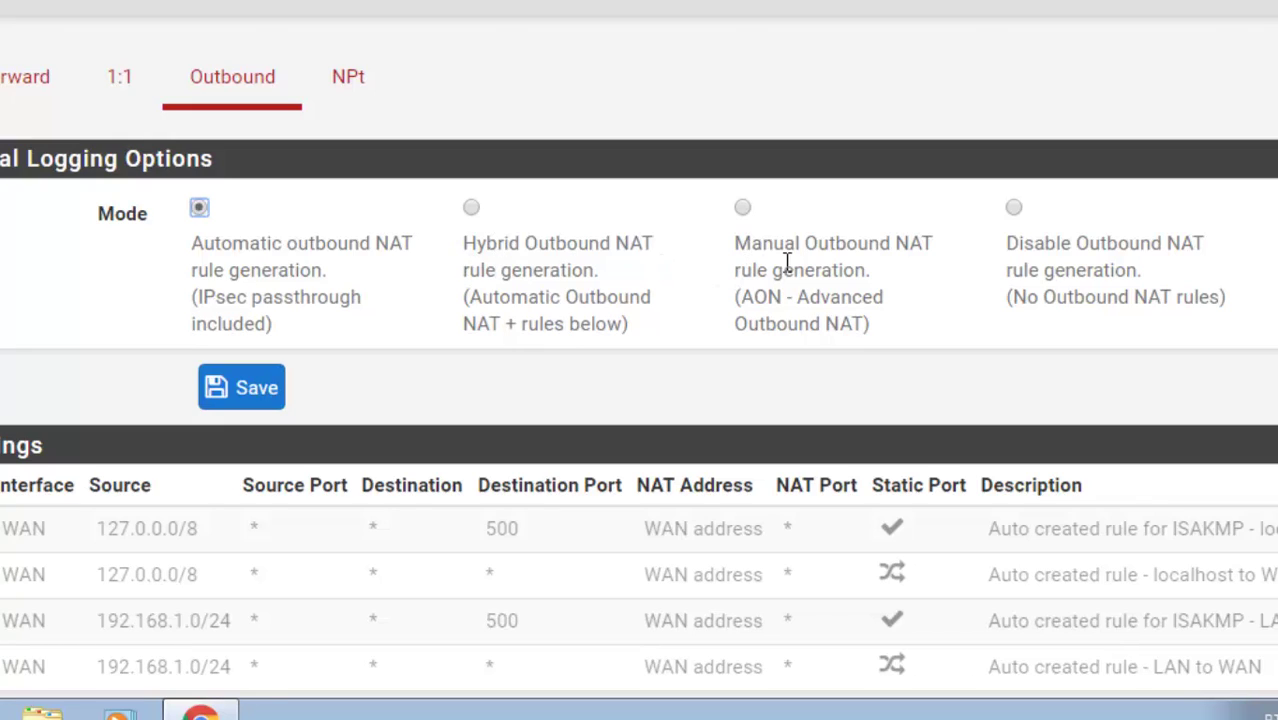
- Set the outbound NAT mode to Disable Outbound NAT rule generation, save it and apply the changes
{"action": "left_click", "coordinate": [1013, 208]}
{"action": "left_click", "coordinate": [272, 393]}
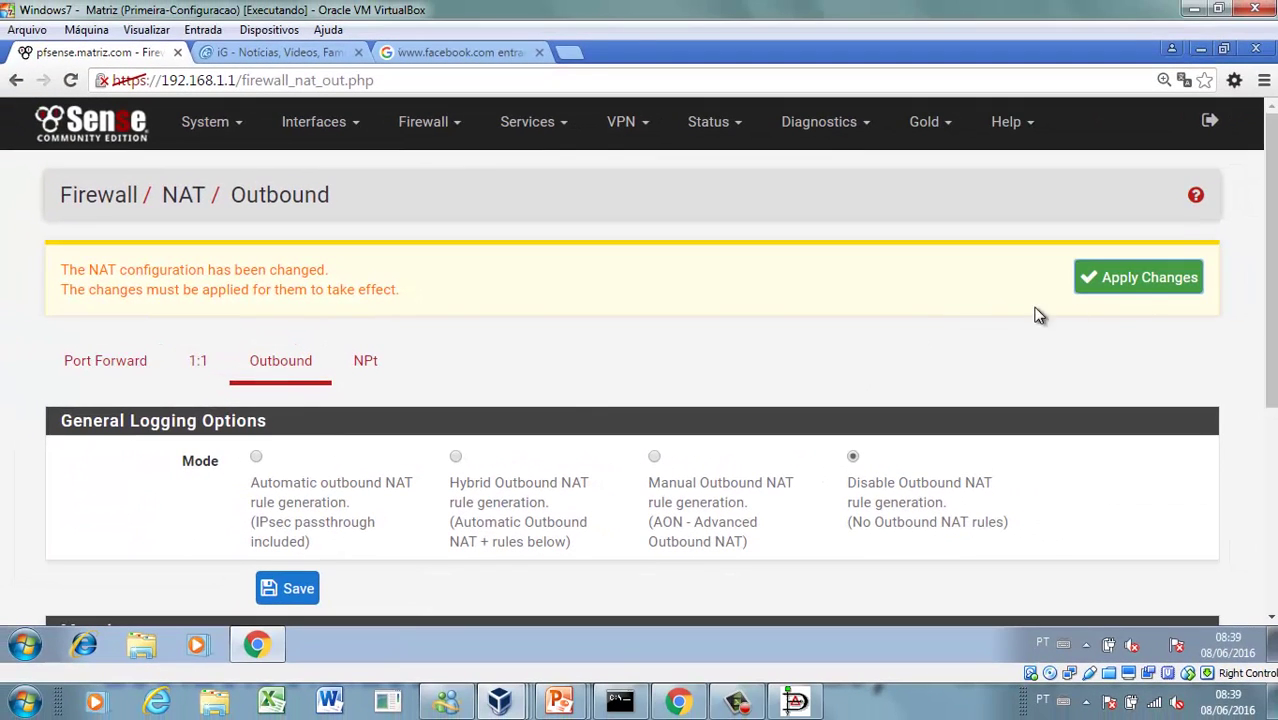
{"action": "left_click", "coordinate": [1141, 290]}
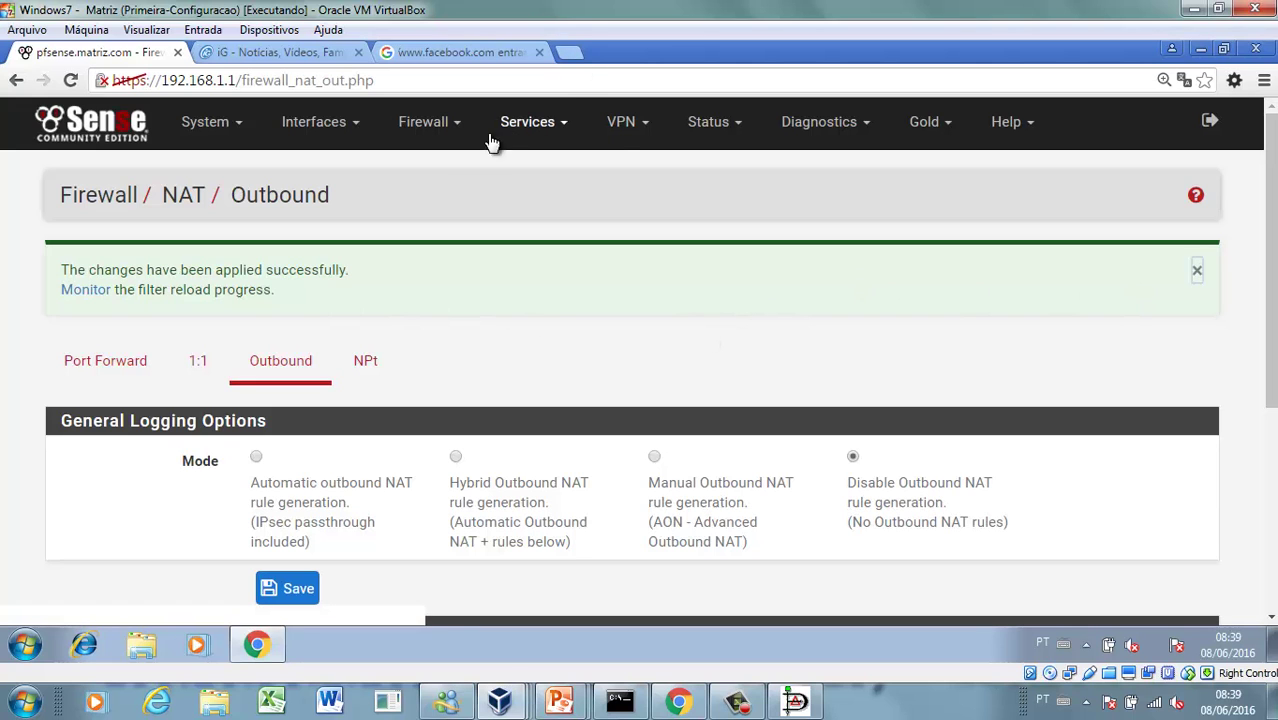
- Test the client's internet access by reloading the iG portal and opening the "Caciques do PMDB" article
{"action": "left_click", "coordinate": [325, 52]}
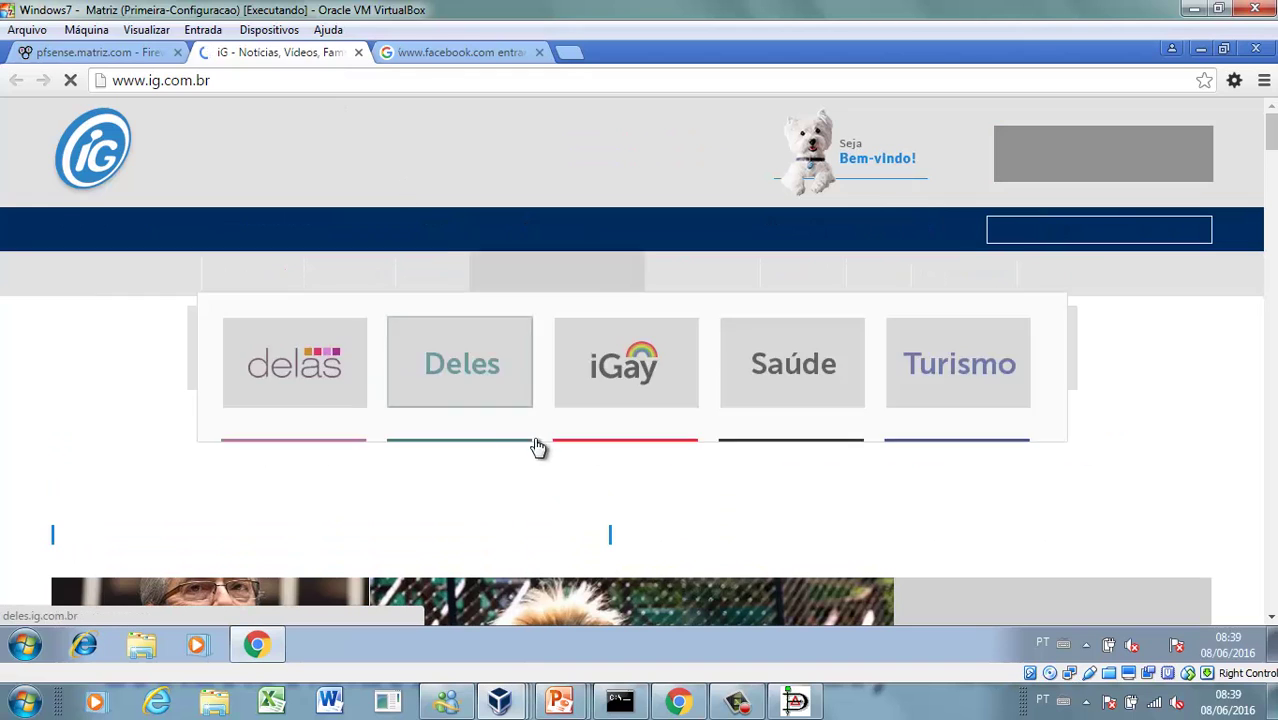
{"action": "scroll", "coordinate": [719, 546], "scroll_direction": "down", "scroll_amount": 5}
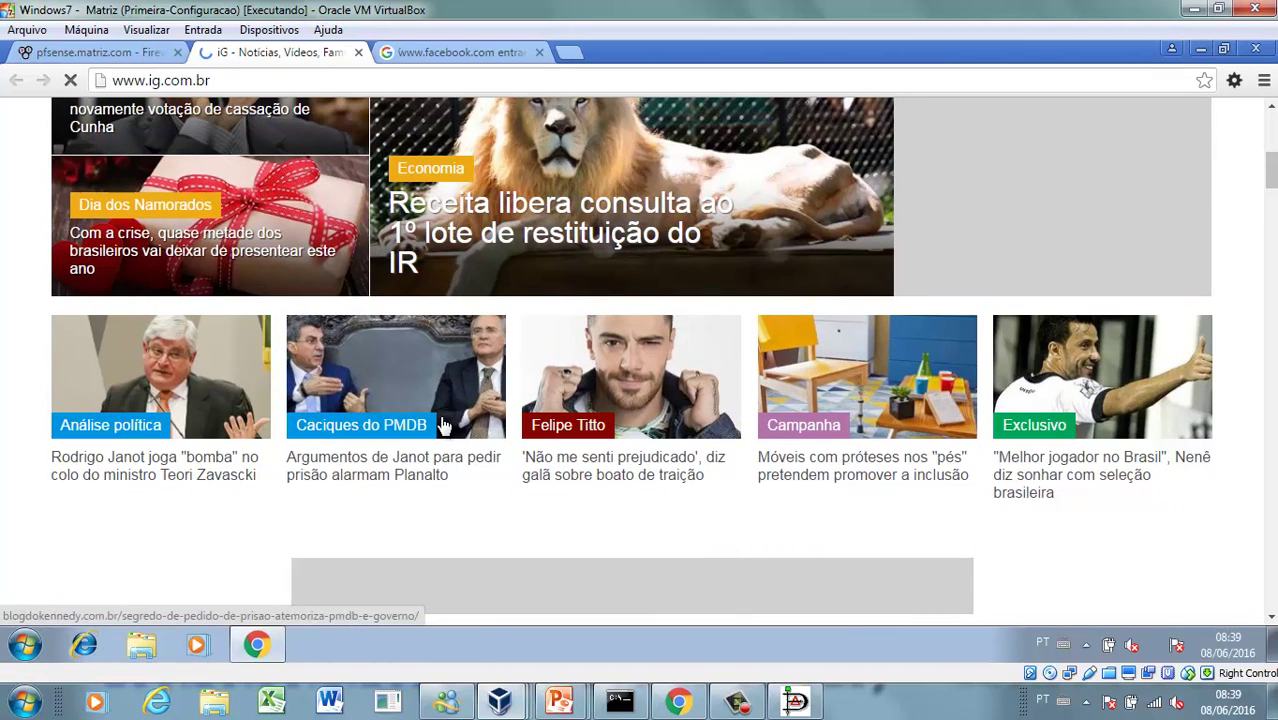
{"action": "left_click", "coordinate": [415, 460]}
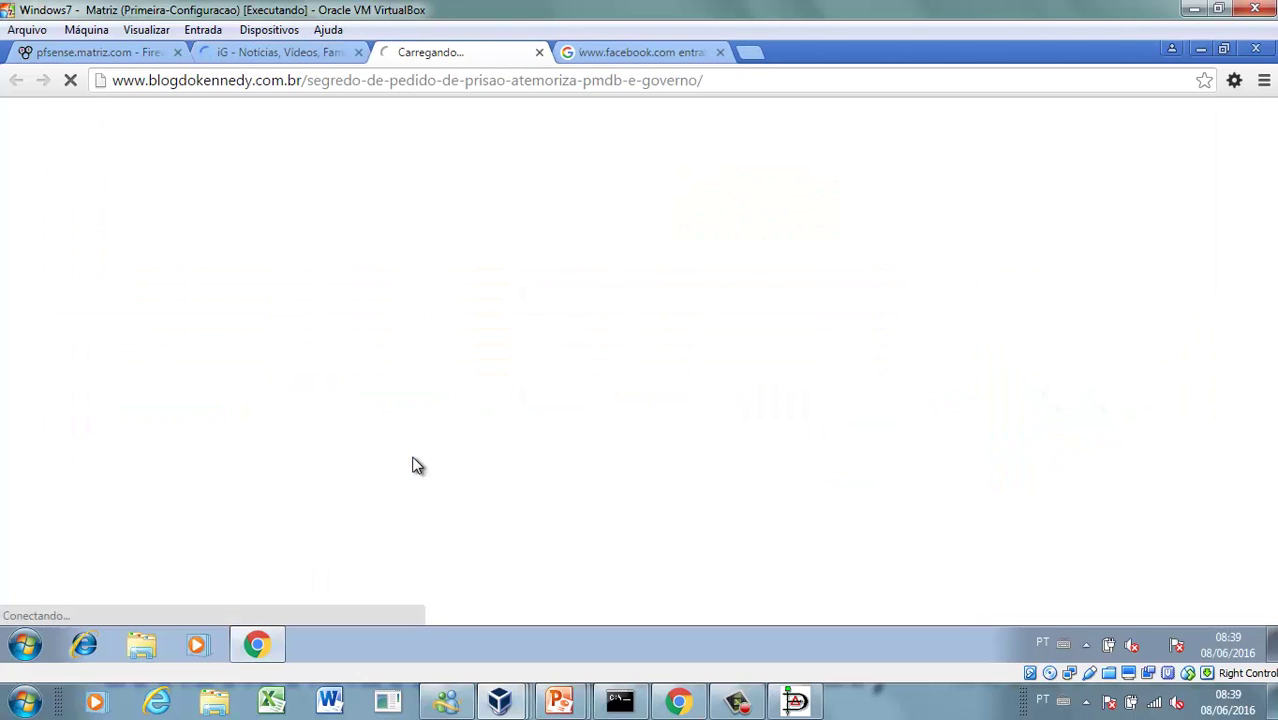
- Check whether the iG portal and the blogdokennedy article load on the client with outbound NAT disabled
{"action": "left_click", "coordinate": [483, 90]}
{"action": "left_click", "coordinate": [322, 52]}
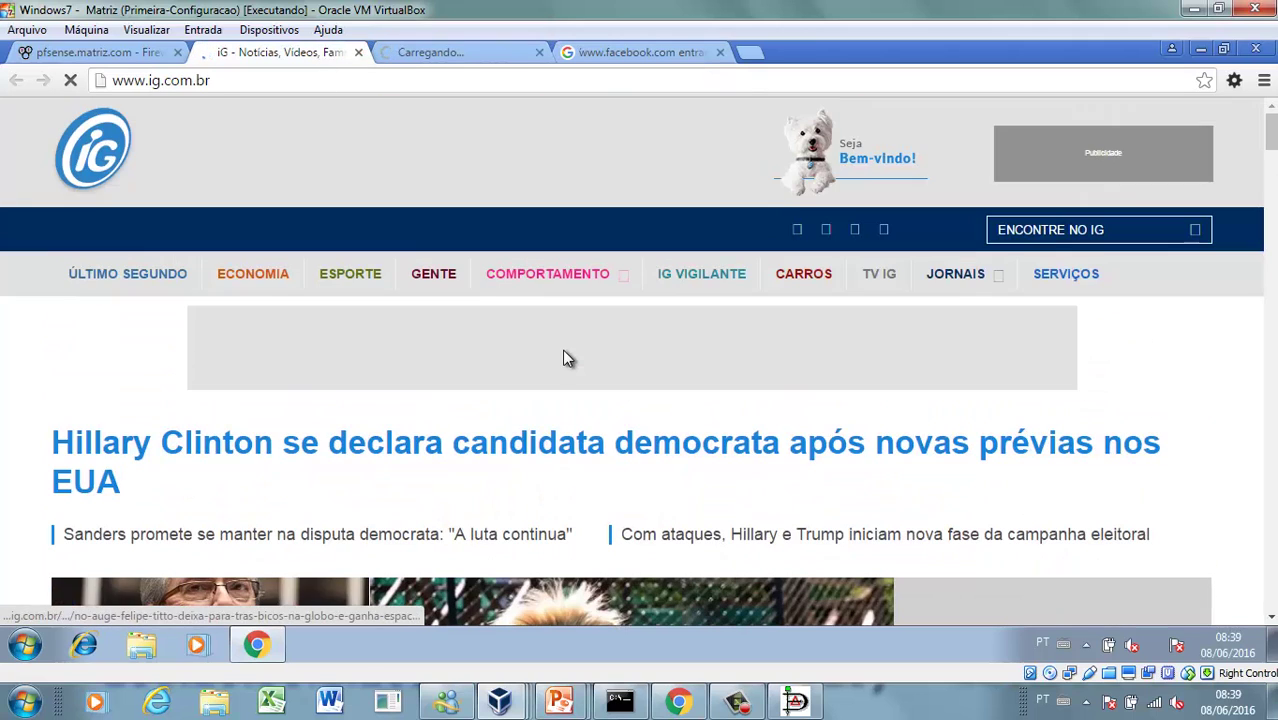
{"action": "left_click", "coordinate": [493, 55]}
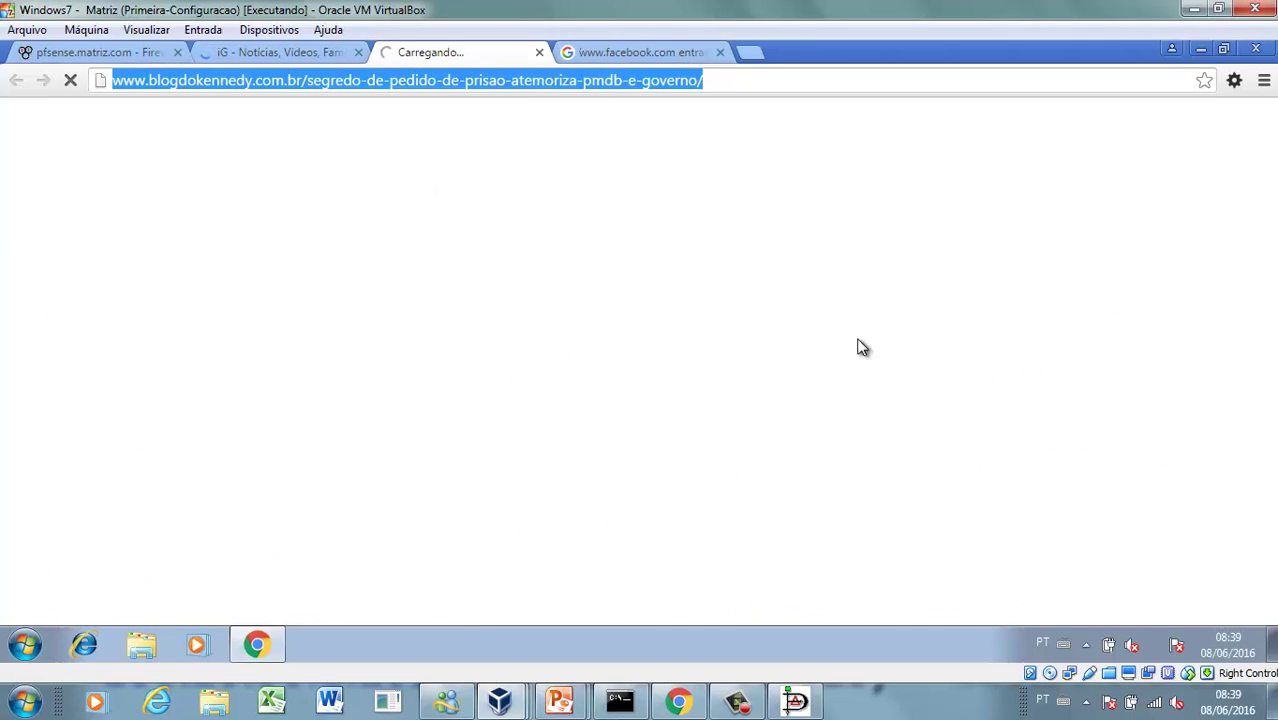
{"action": "left_click", "coordinate": [712, 378]}
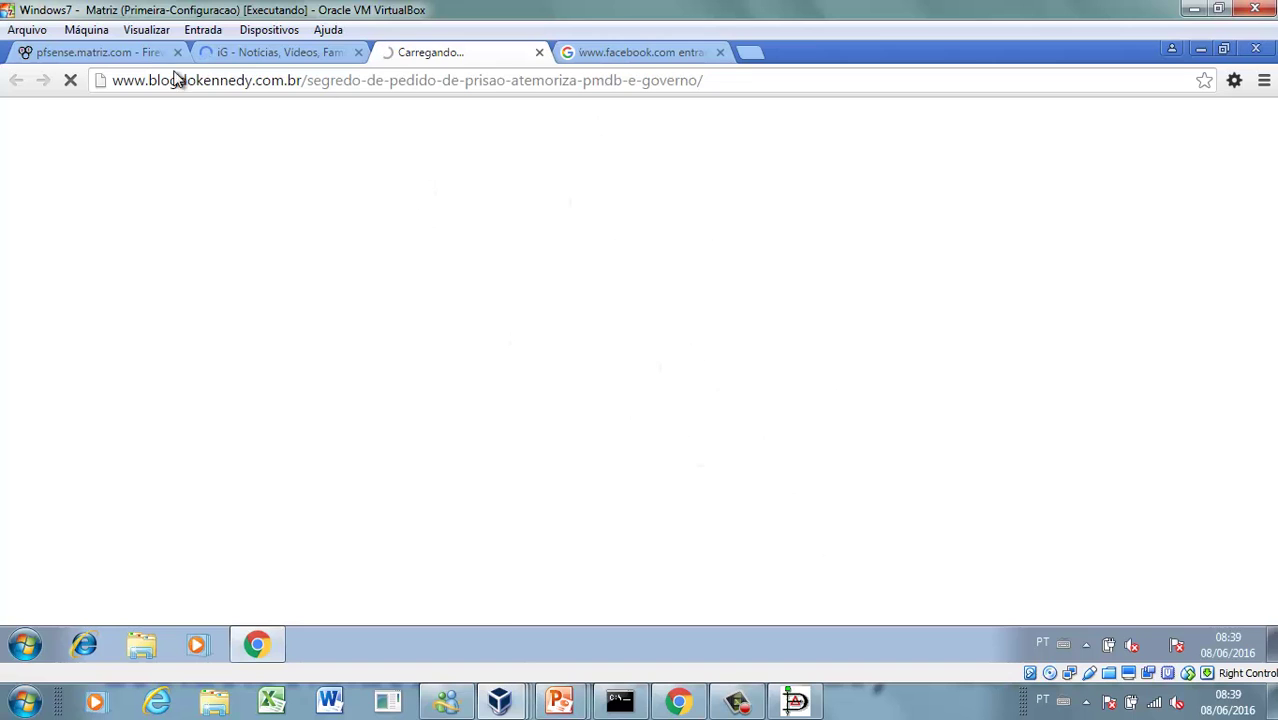
- Set the pfSense outbound NAT mode to Automatic outbound NAT rule generation, save it, apply the changes and review the mappings
{"action": "left_click", "coordinate": [110, 53]}
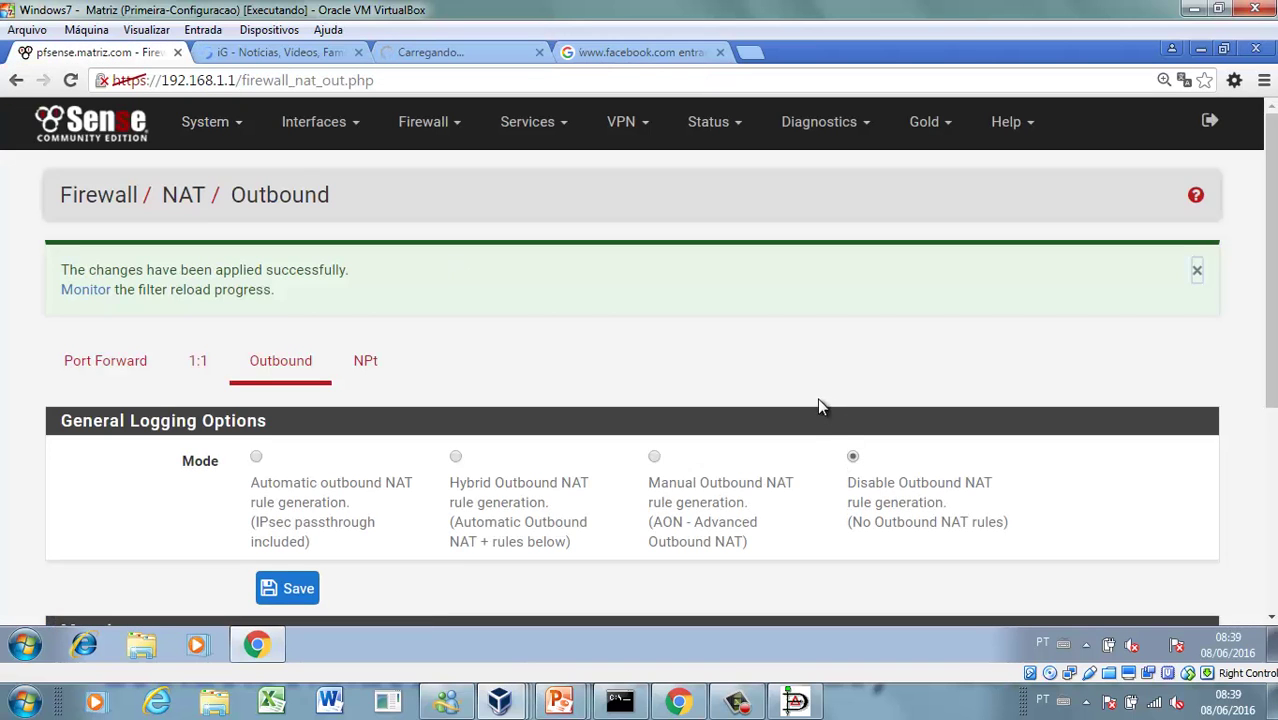
{"action": "scroll", "coordinate": [764, 460], "scroll_direction": "down", "scroll_amount": 3}
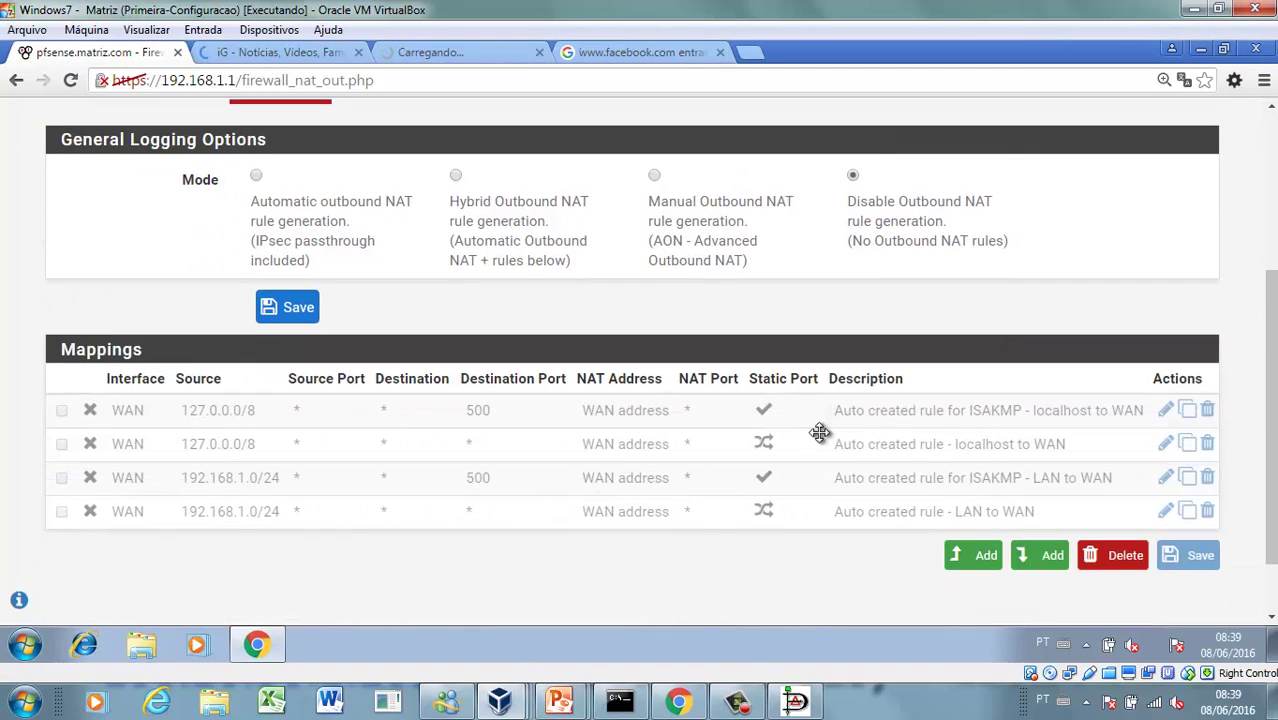
{"action": "scroll", "coordinate": [820, 432], "scroll_direction": "down", "scroll_amount": 1}
{"action": "scroll", "coordinate": [838, 453], "scroll_direction": "up", "scroll_amount": 2}
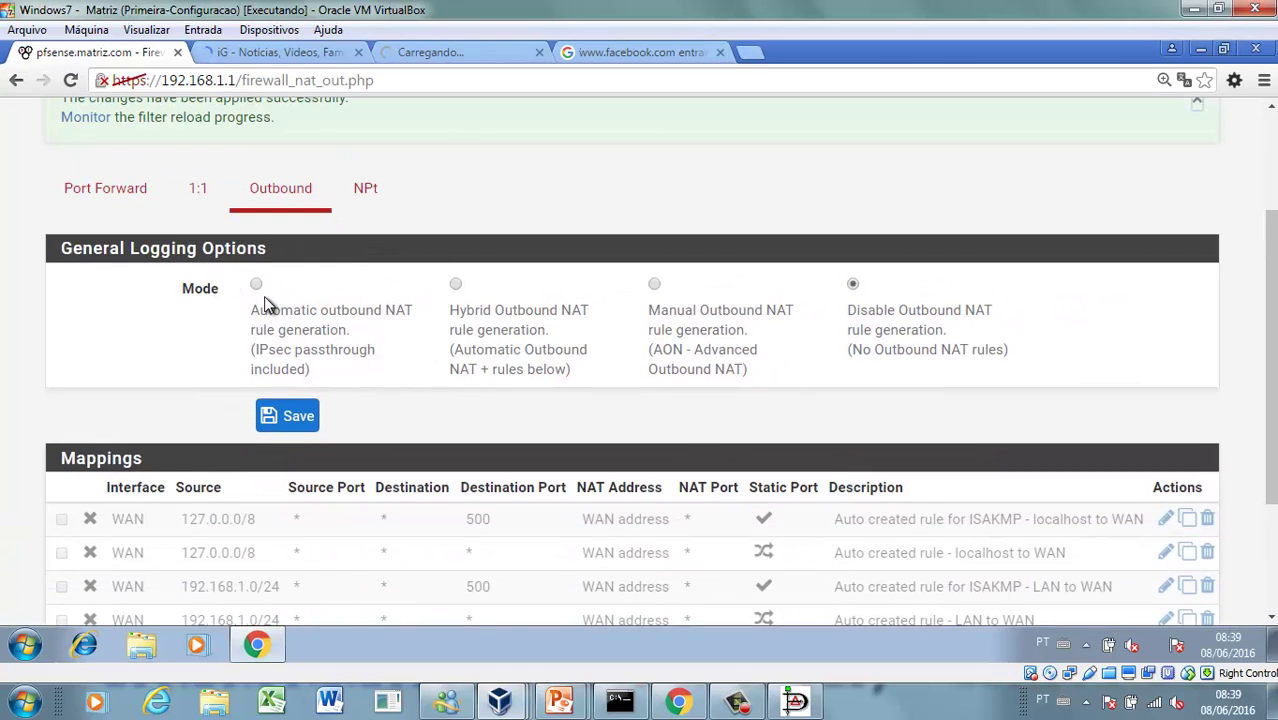
{"action": "left_click", "coordinate": [256, 285]}
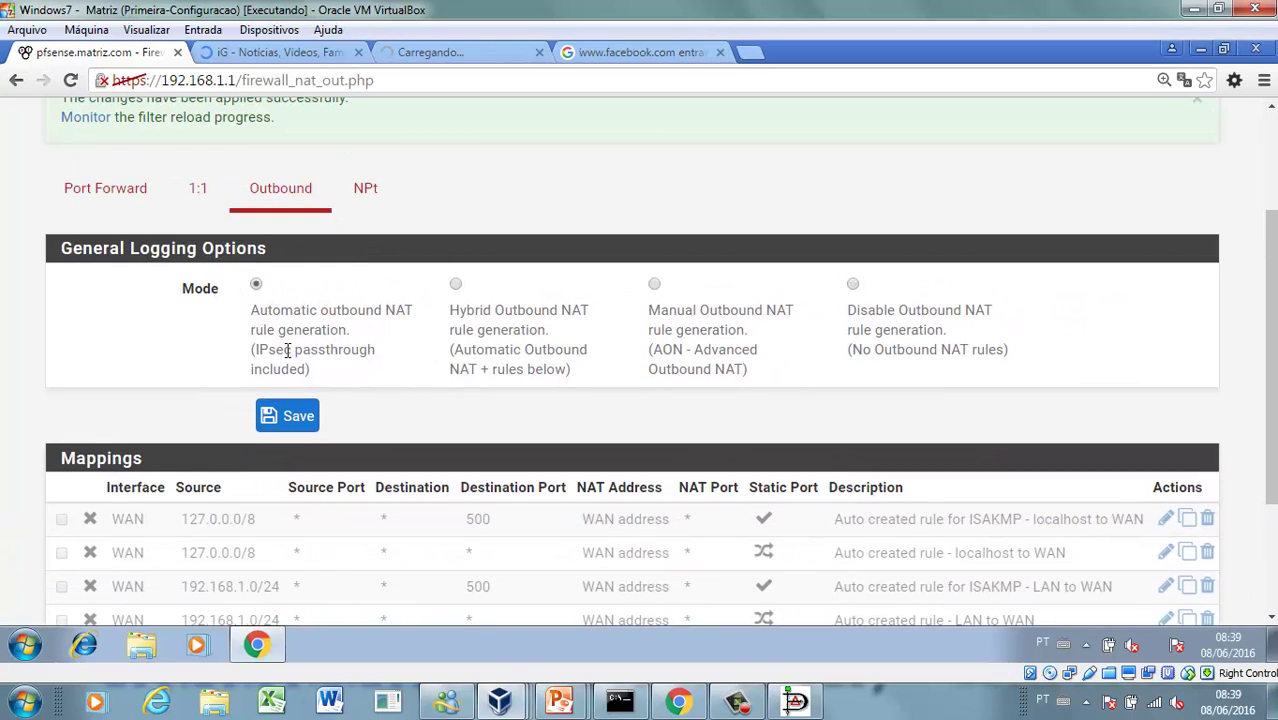
{"action": "left_click", "coordinate": [486, 58]}
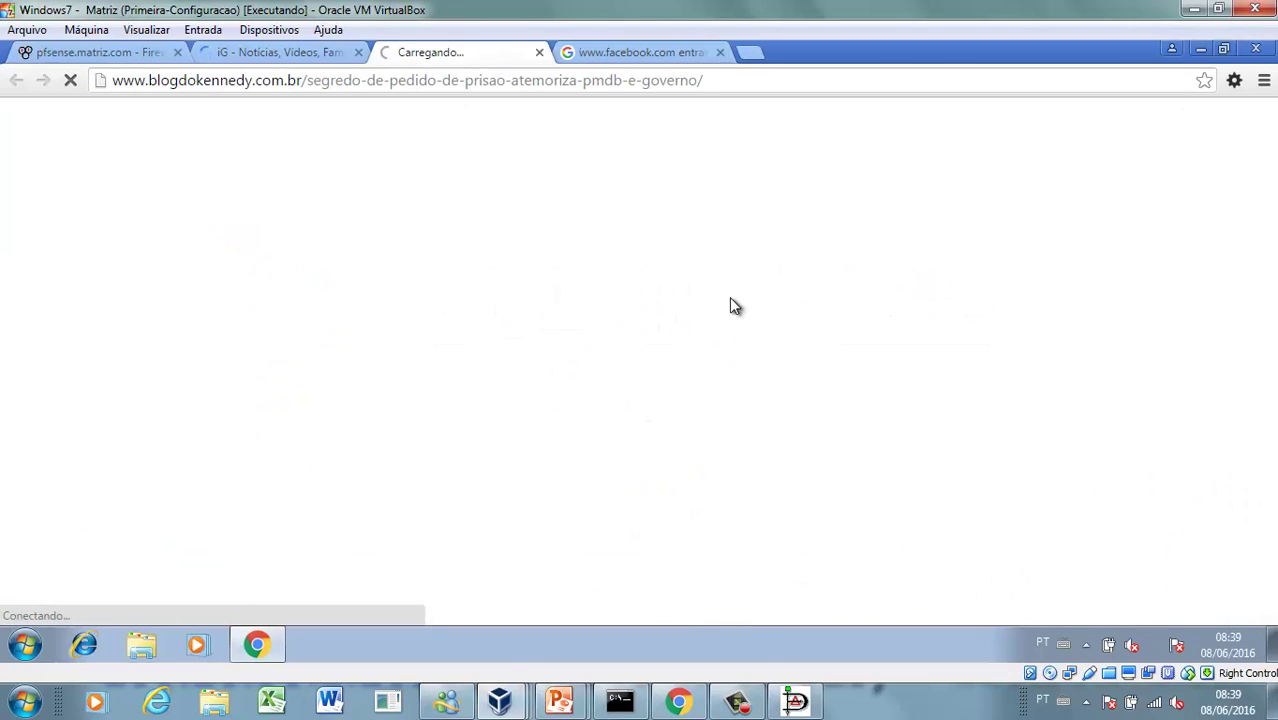
{"action": "left_click", "coordinate": [128, 58]}
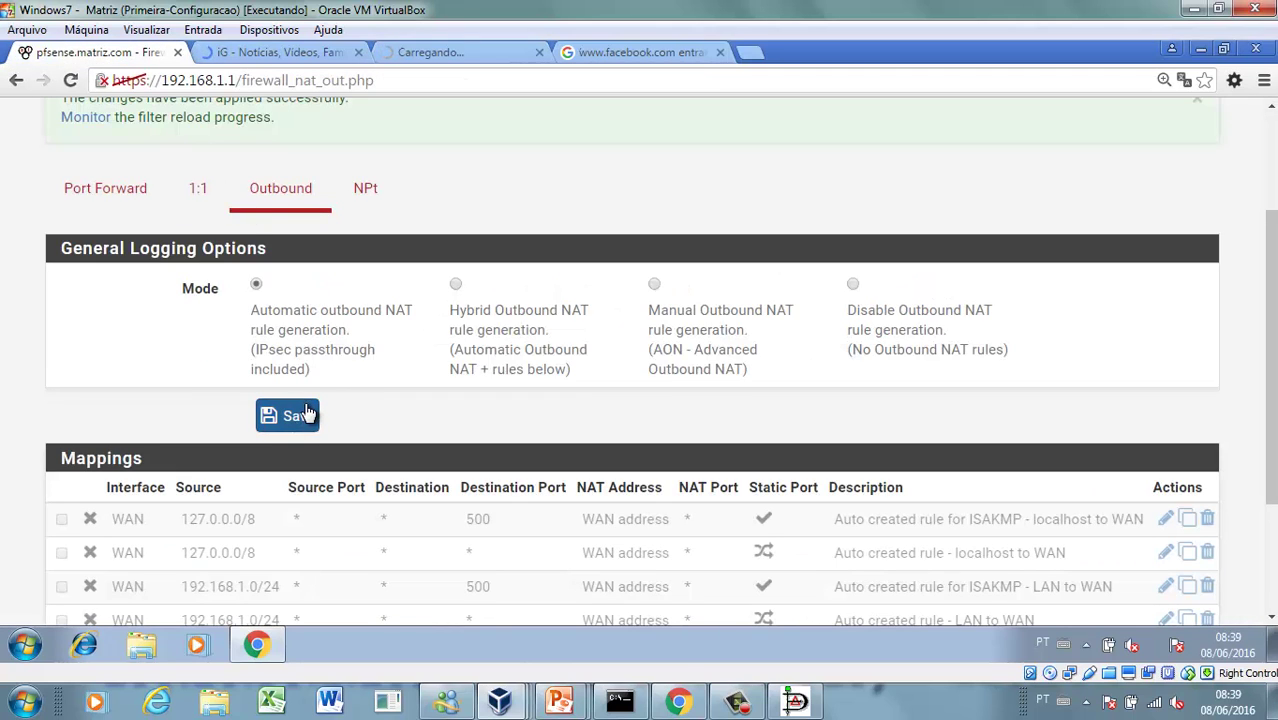
{"action": "left_click", "coordinate": [305, 412]}
{"action": "left_click", "coordinate": [1112, 281]}
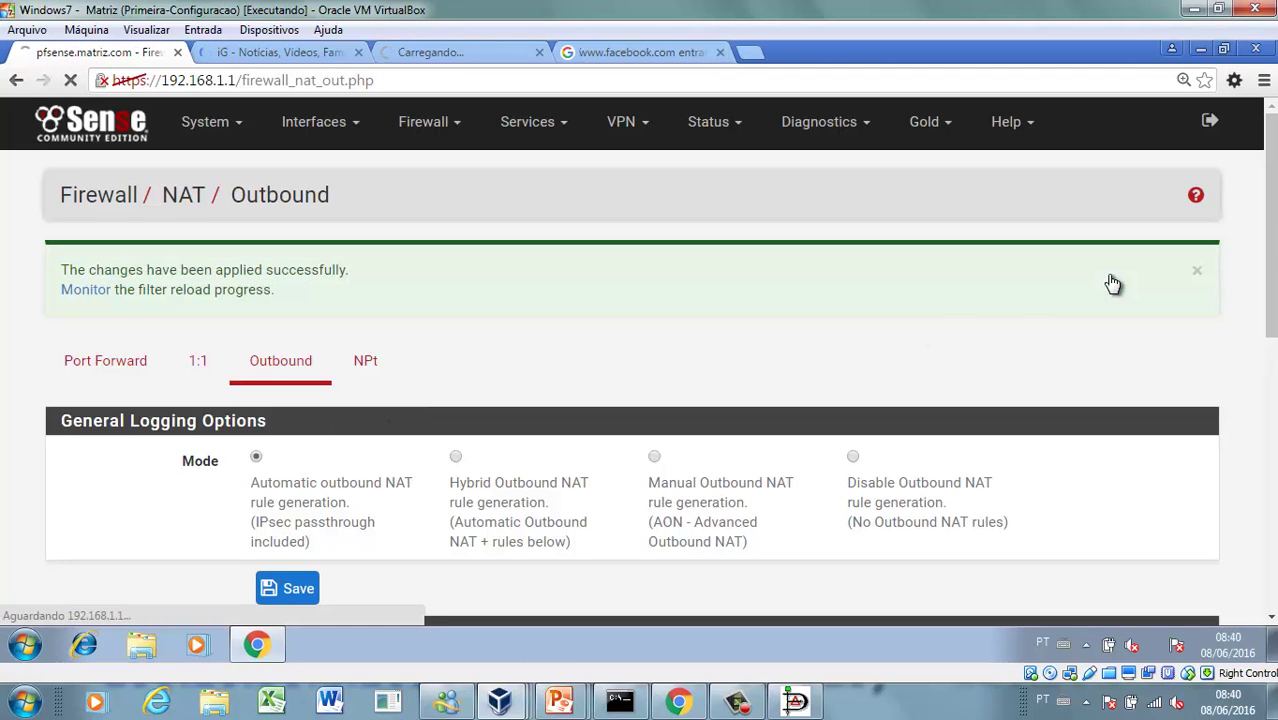
{"action": "scroll", "coordinate": [1112, 281], "scroll_direction": "down", "scroll_amount": 5}
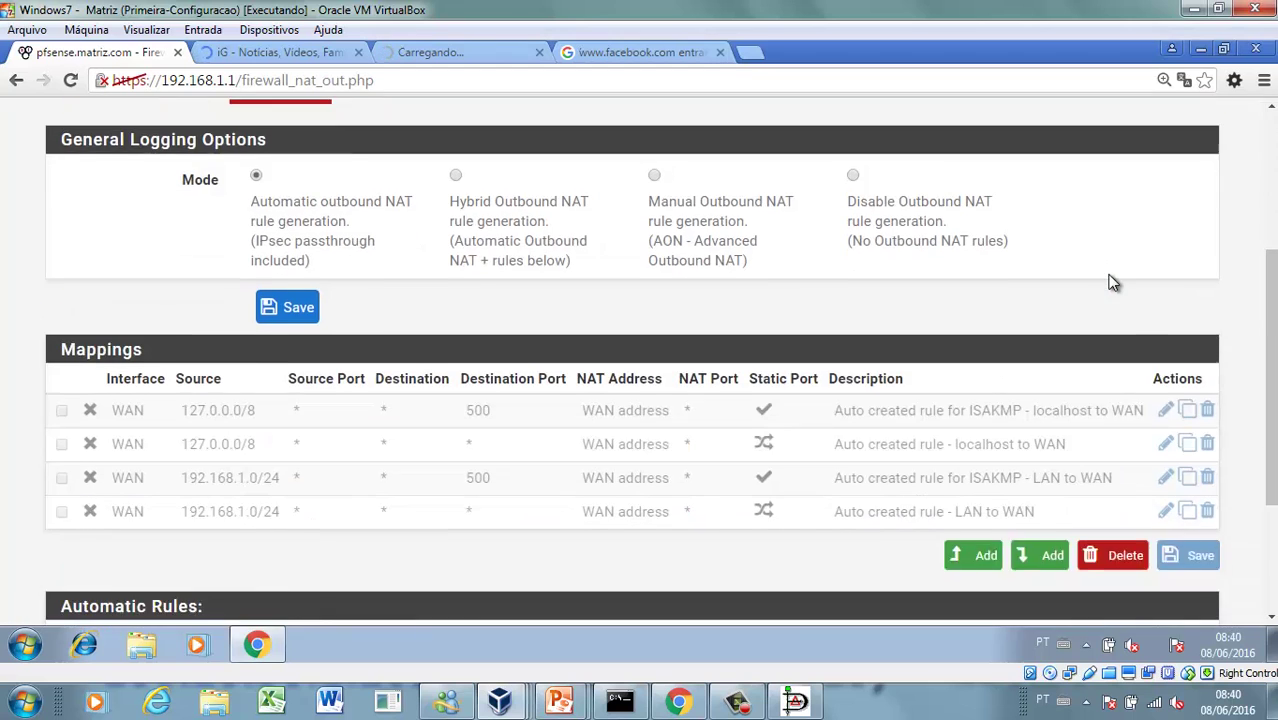
{"action": "scroll", "coordinate": [384, 303], "scroll_direction": "up", "scroll_amount": 1}
{"action": "scroll", "coordinate": [384, 303], "scroll_direction": "up", "scroll_amount": 2}
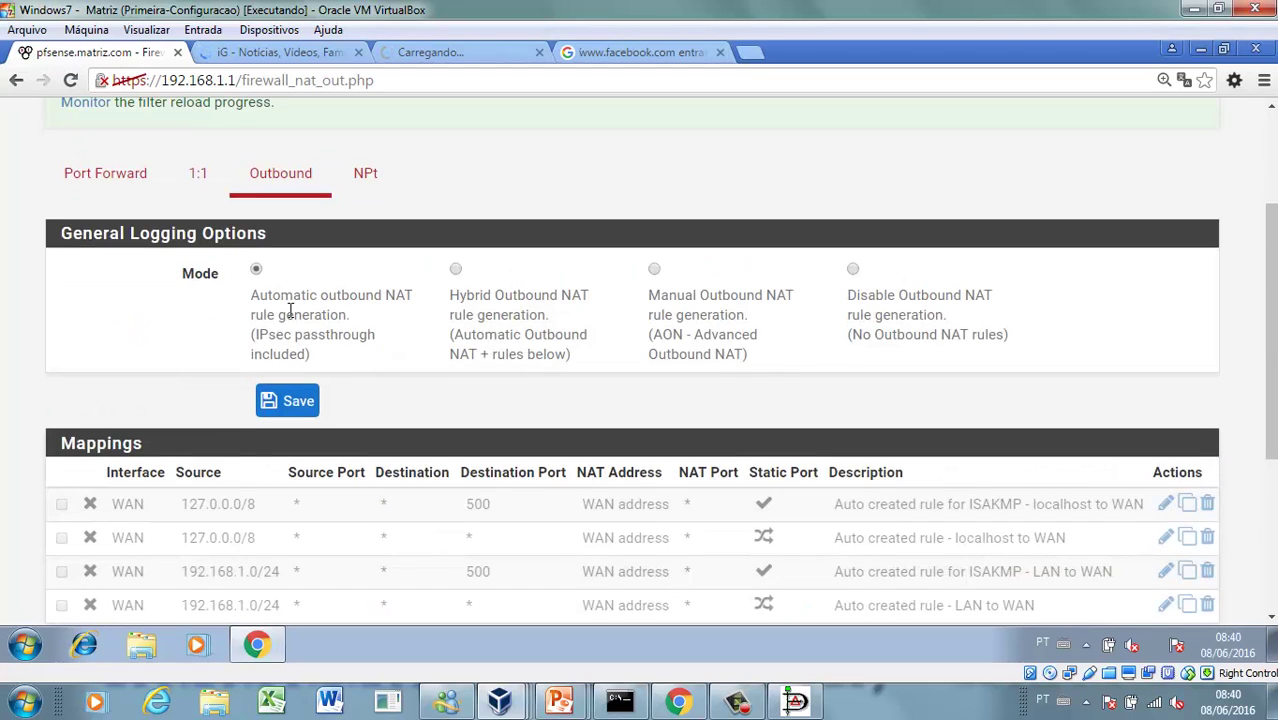
{"action": "scroll", "coordinate": [365, 354], "scroll_direction": "down", "scroll_amount": 2}
- Test the client's internet access again by checking the iG portal and reading down the blogdokennedy article
{"action": "left_click", "coordinate": [319, 52]}
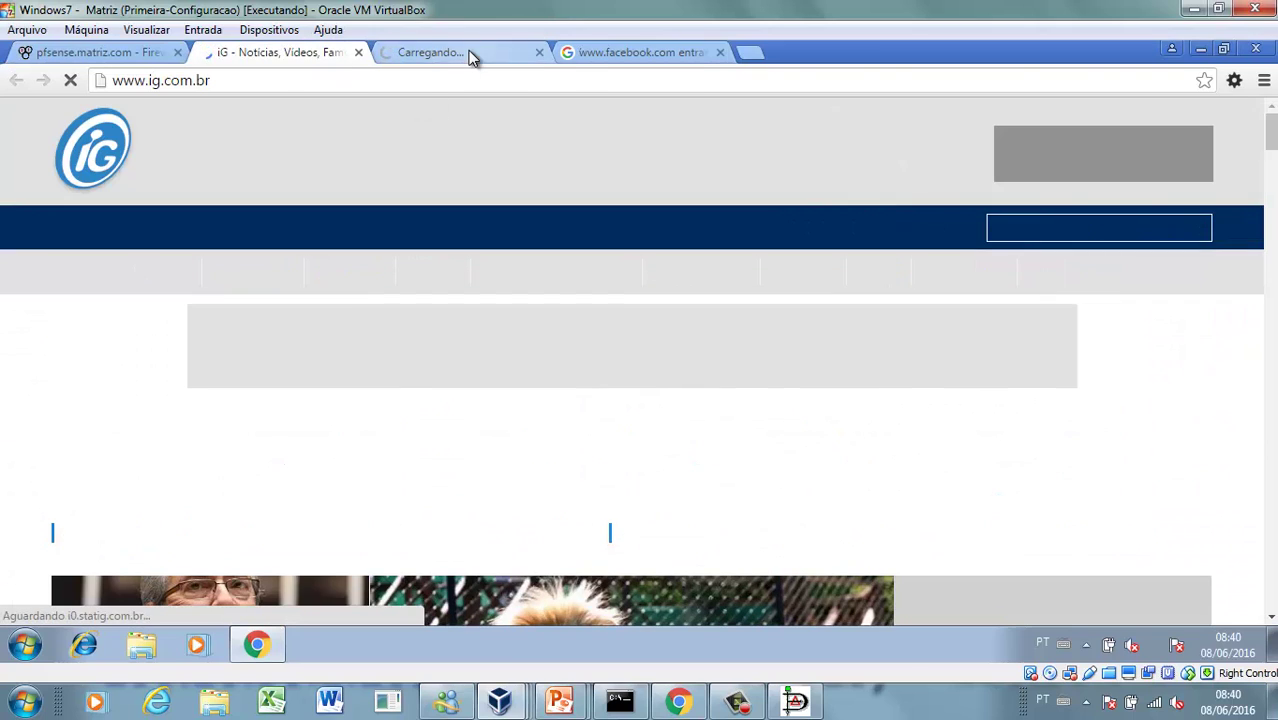
{"action": "left_click", "coordinate": [472, 53]}
{"action": "left_click", "coordinate": [453, 88]}
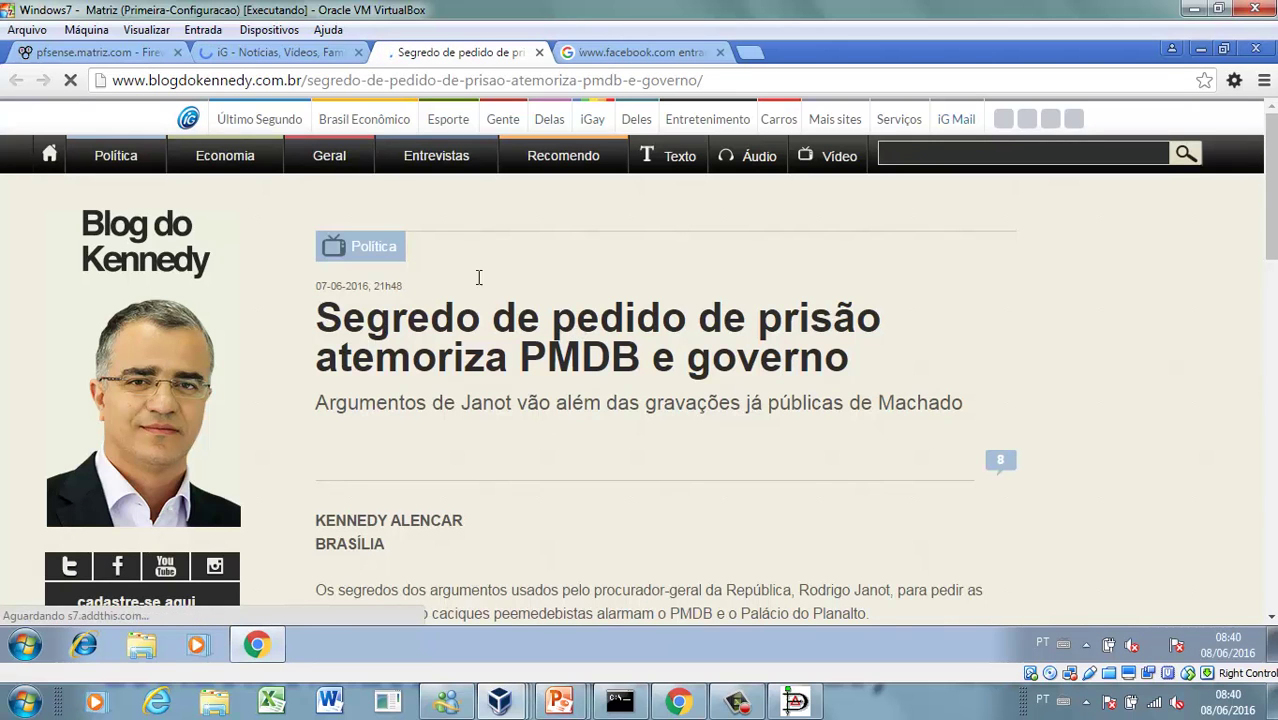
{"action": "scroll", "coordinate": [622, 411], "scroll_direction": "down", "scroll_amount": 2}
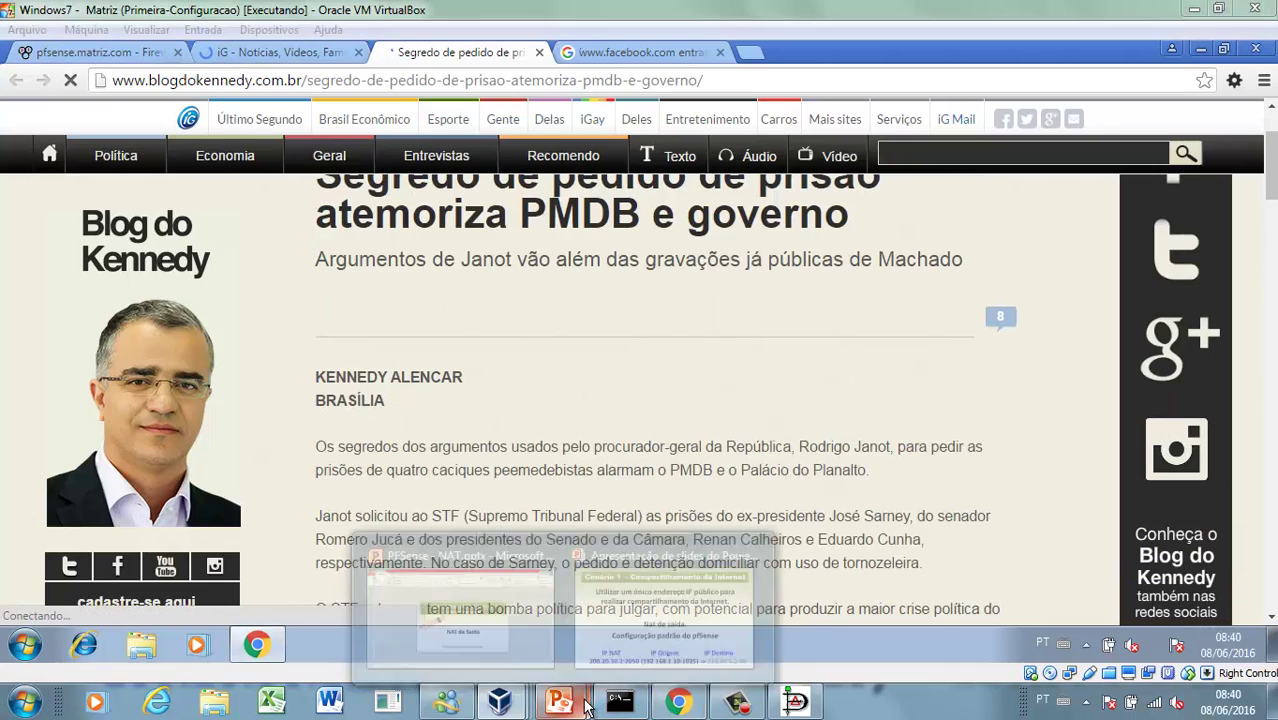
- Switch to the PowerPoint slide show and advance to the "Cenário 2 - Compartilhamento da Internet" slide
{"action": "left_click", "coordinate": [636, 632]}
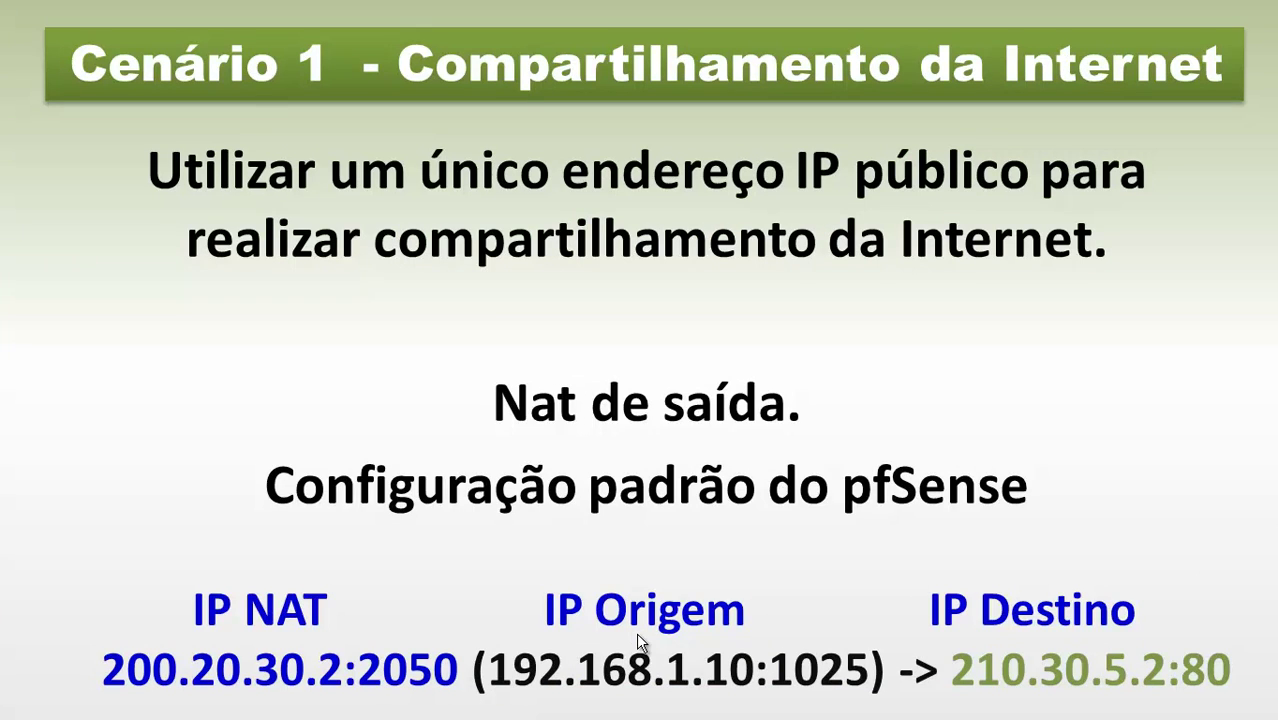
{"action": "left_click", "coordinate": [637, 635]}
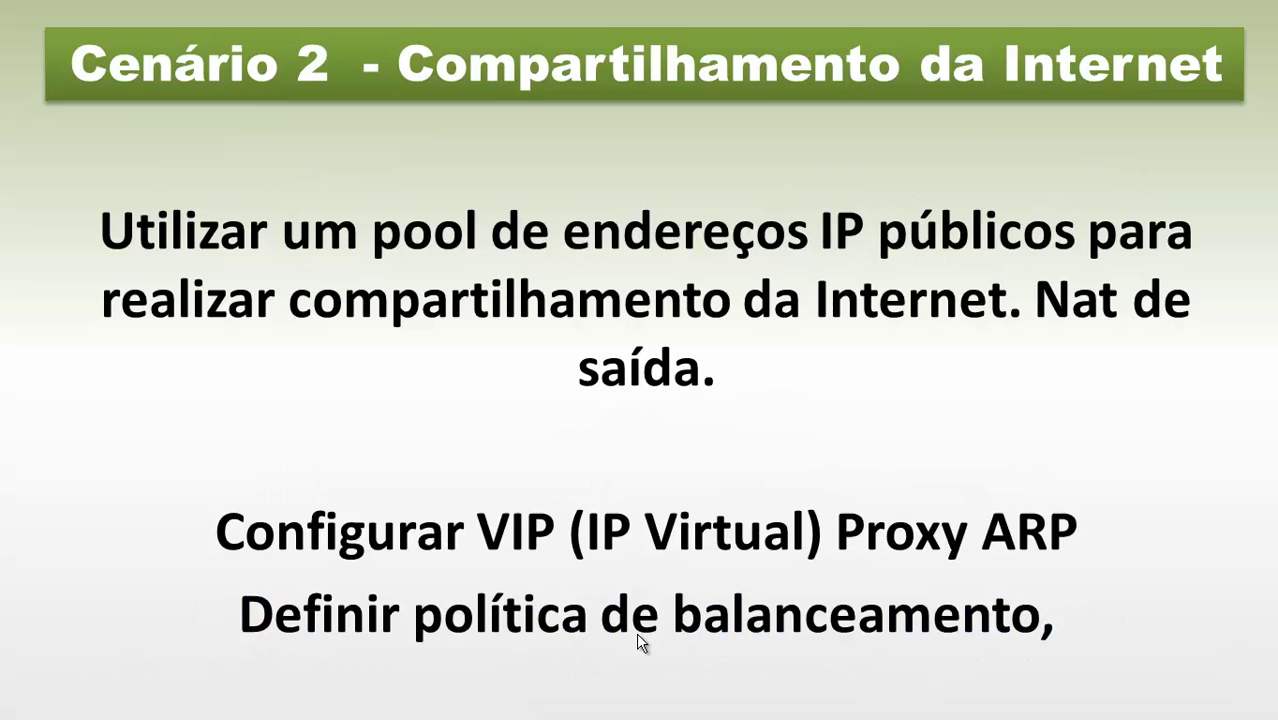